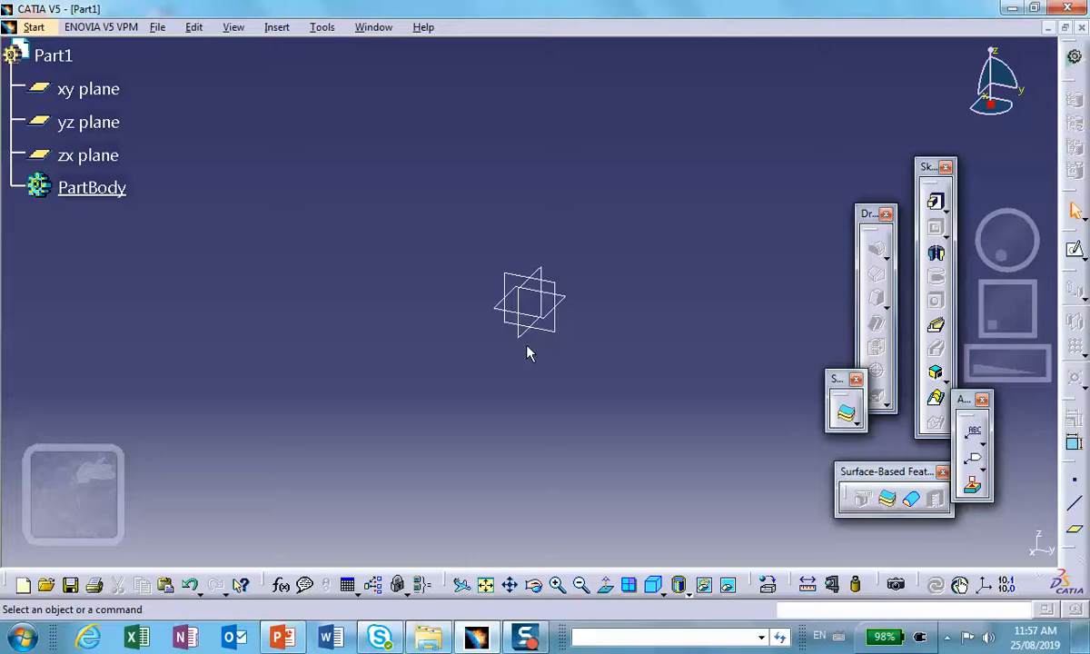
# Sketch a rectangle about 1.31 by 0.96 in on the zx plane, above and left of the origin.
pyautogui.click(542, 270)
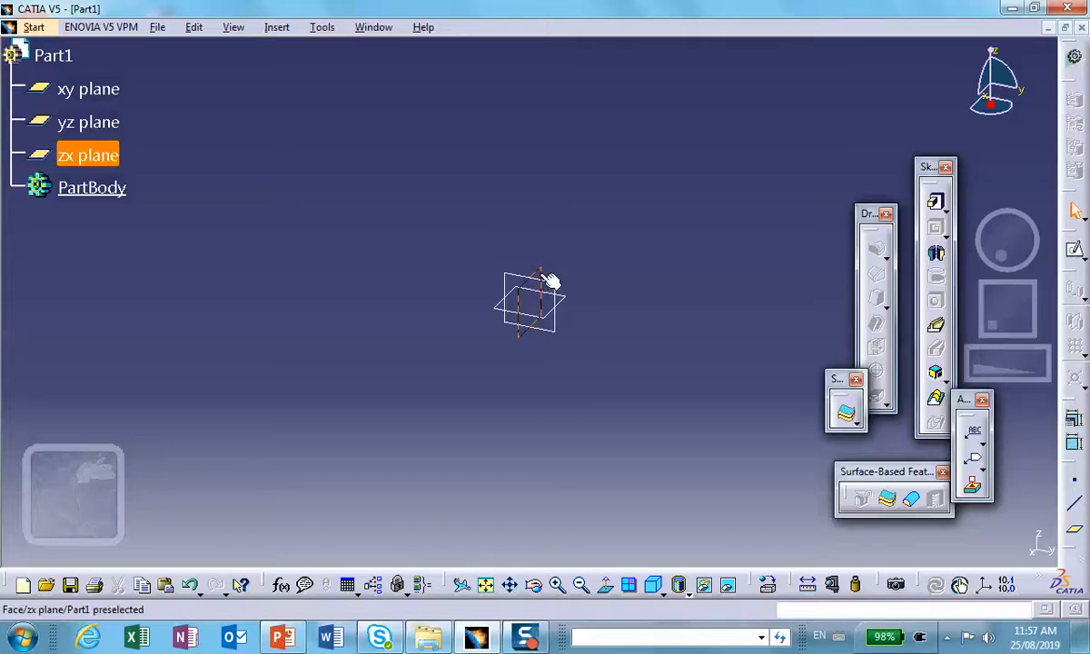
pyautogui.click(544, 274)
pyautogui.click(1075, 253)
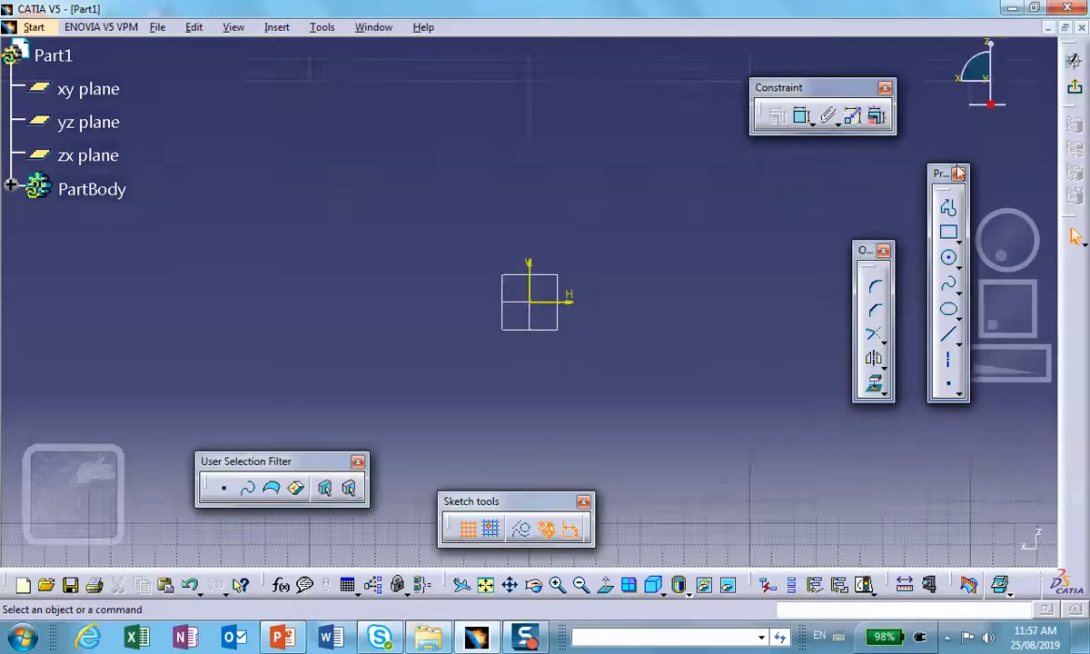
pyautogui.click(949, 233)
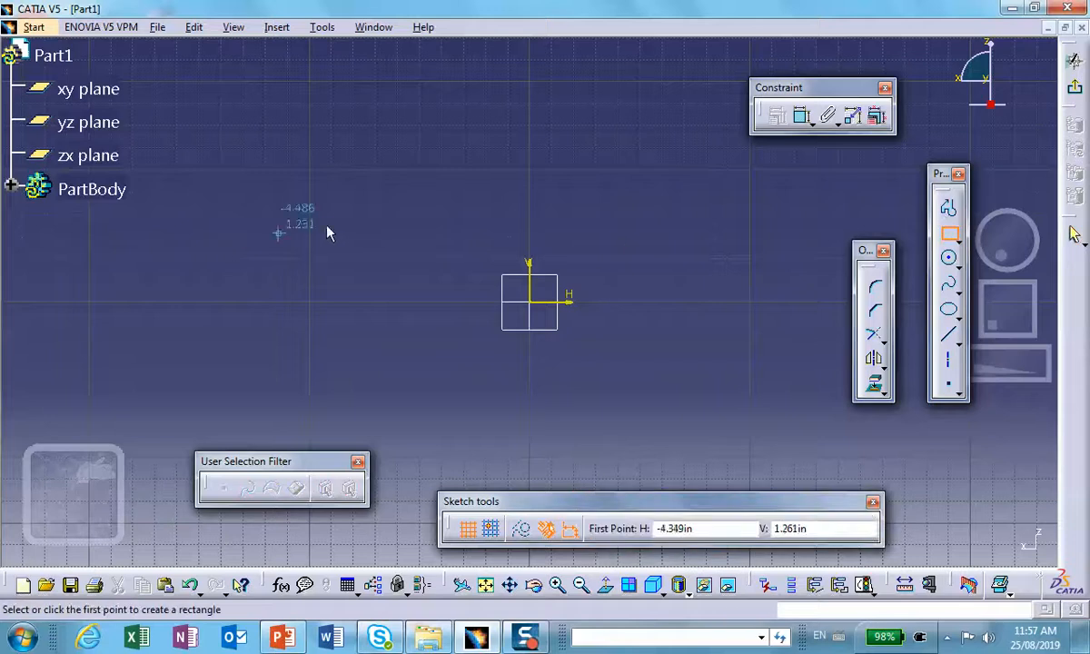
pyautogui.click(331, 230)
pyautogui.click(404, 283)
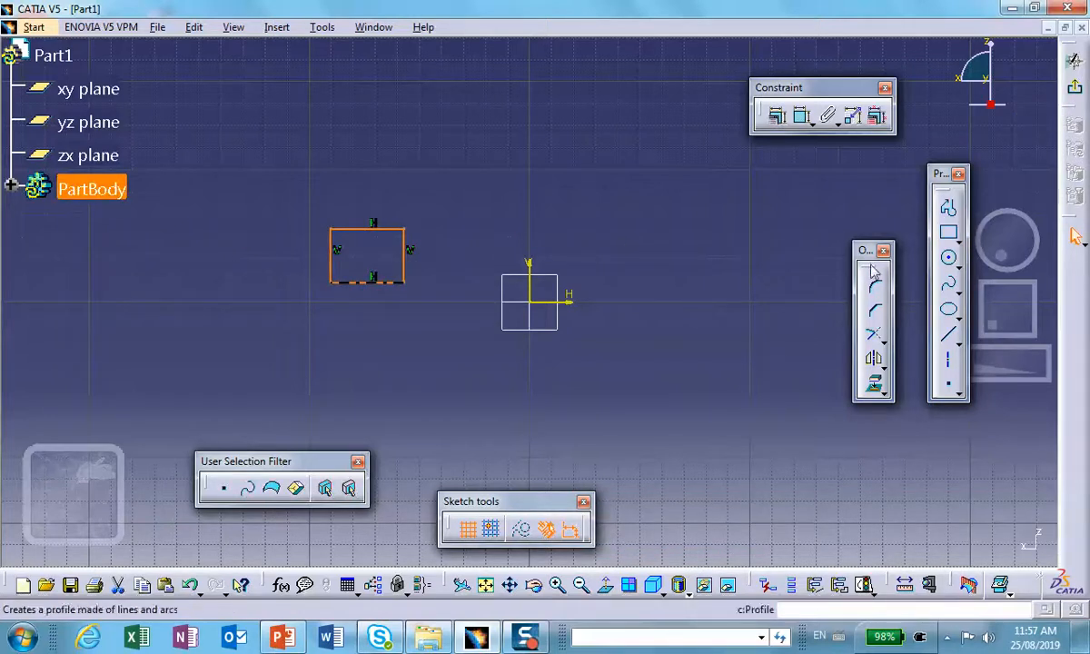
# Dimension the rectangle's height on its right edge and its width above its top edge, and exit the sketch.
pyautogui.click(804, 120)
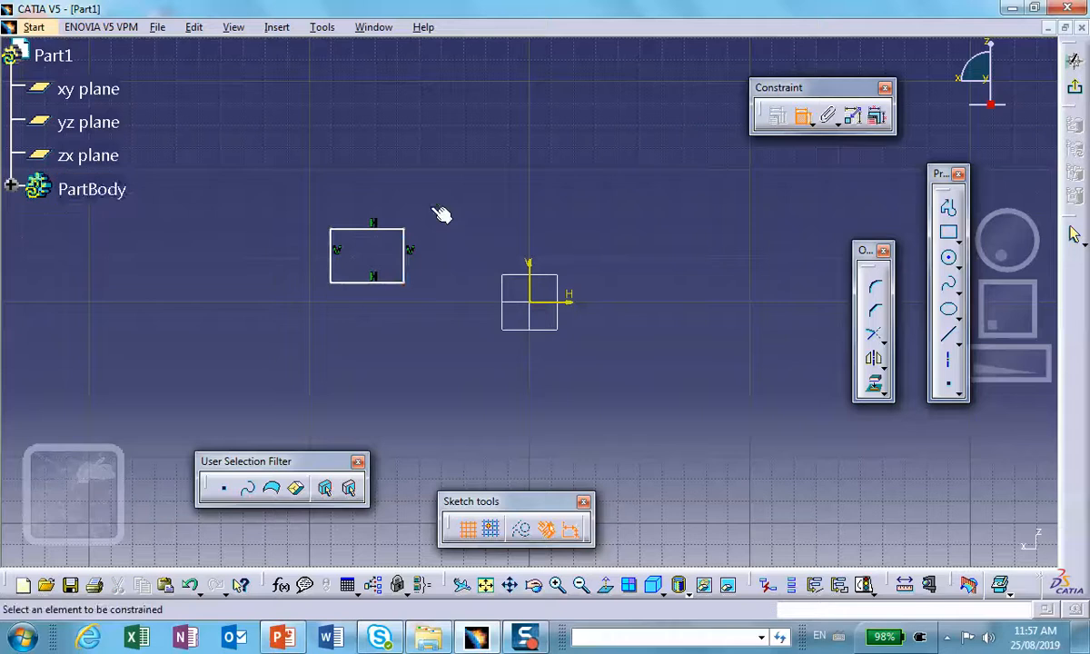
pyautogui.click(406, 260)
pyautogui.click(424, 266)
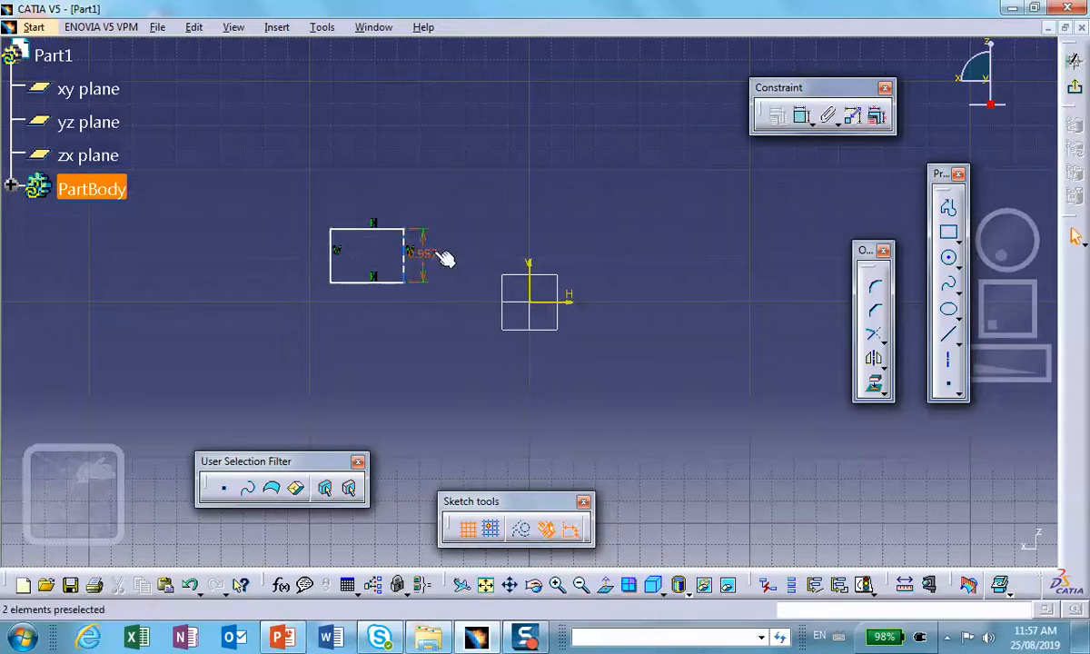
pyautogui.click(368, 229)
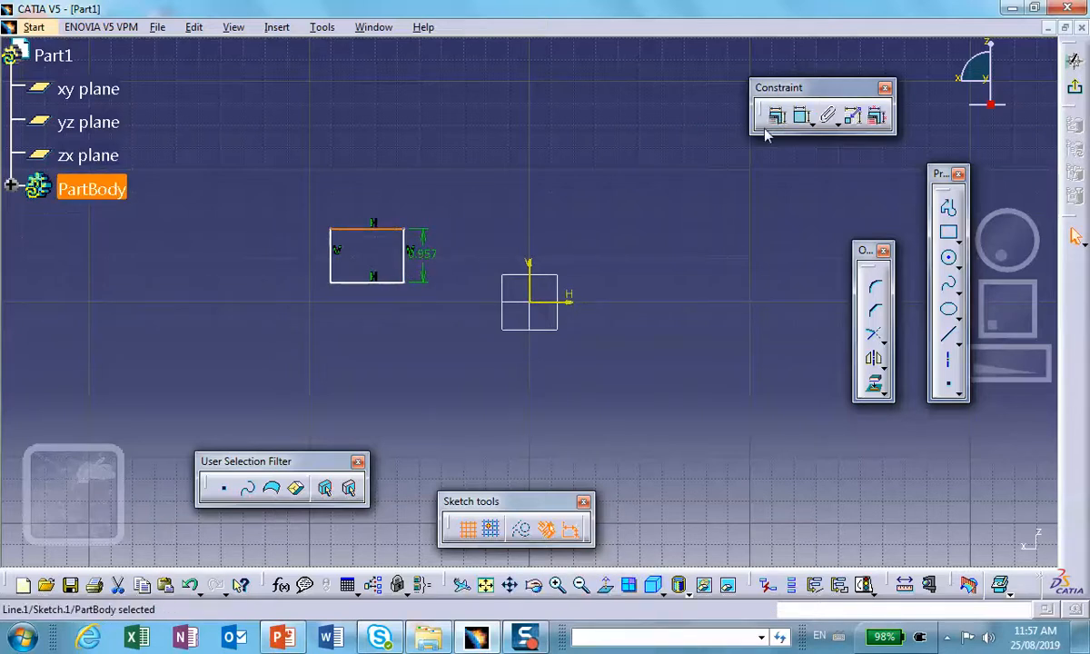
pyautogui.click(804, 121)
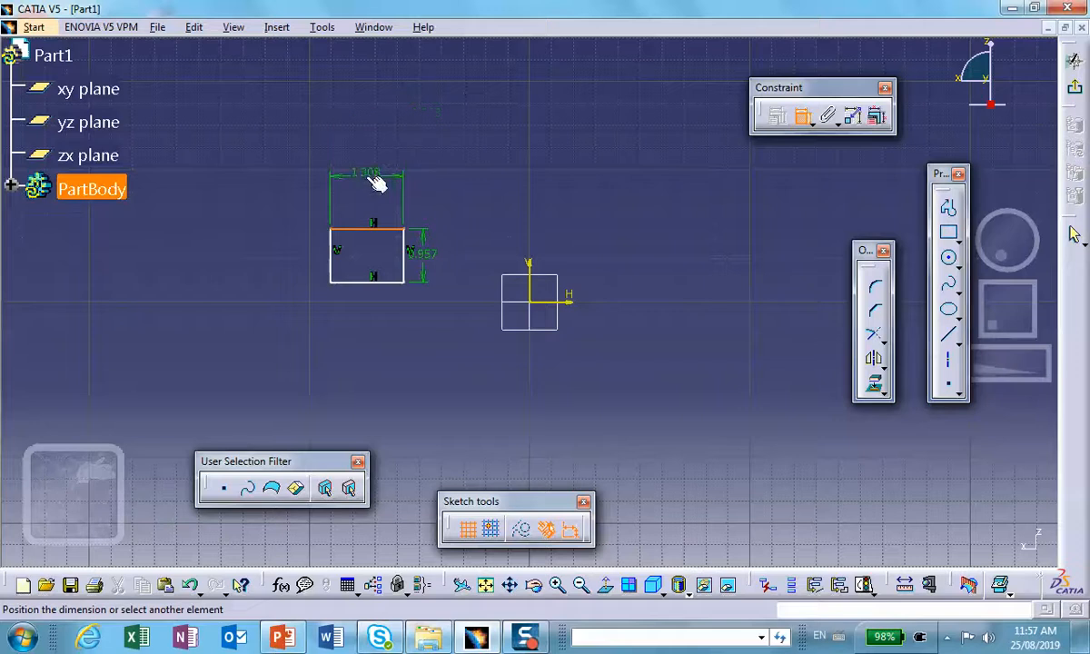
pyautogui.click(381, 175)
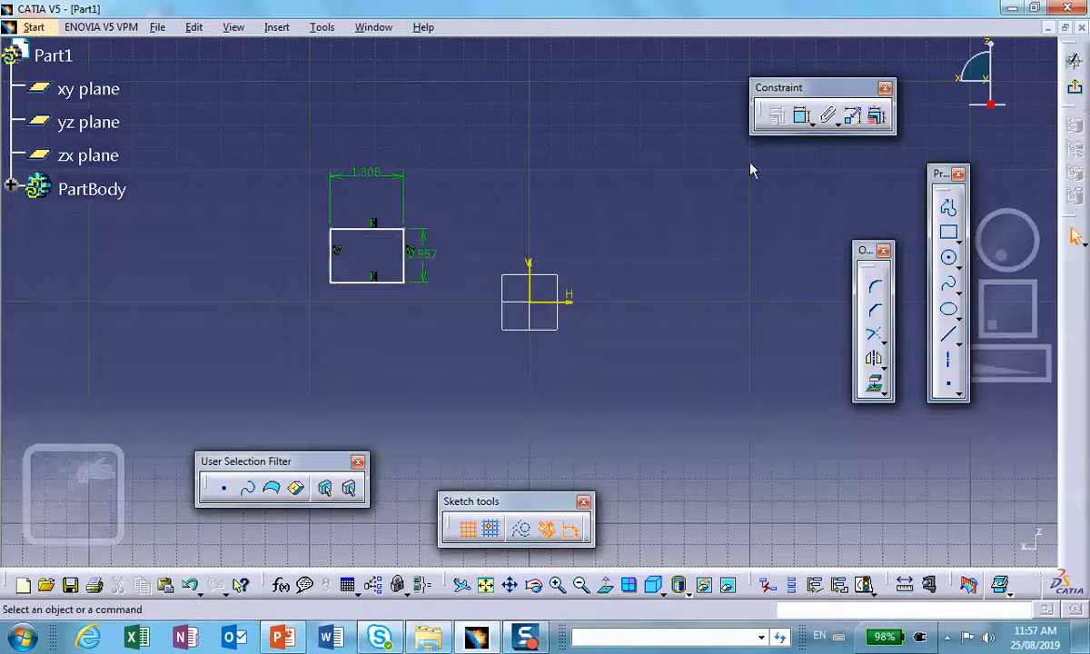
pyautogui.click(1077, 92)
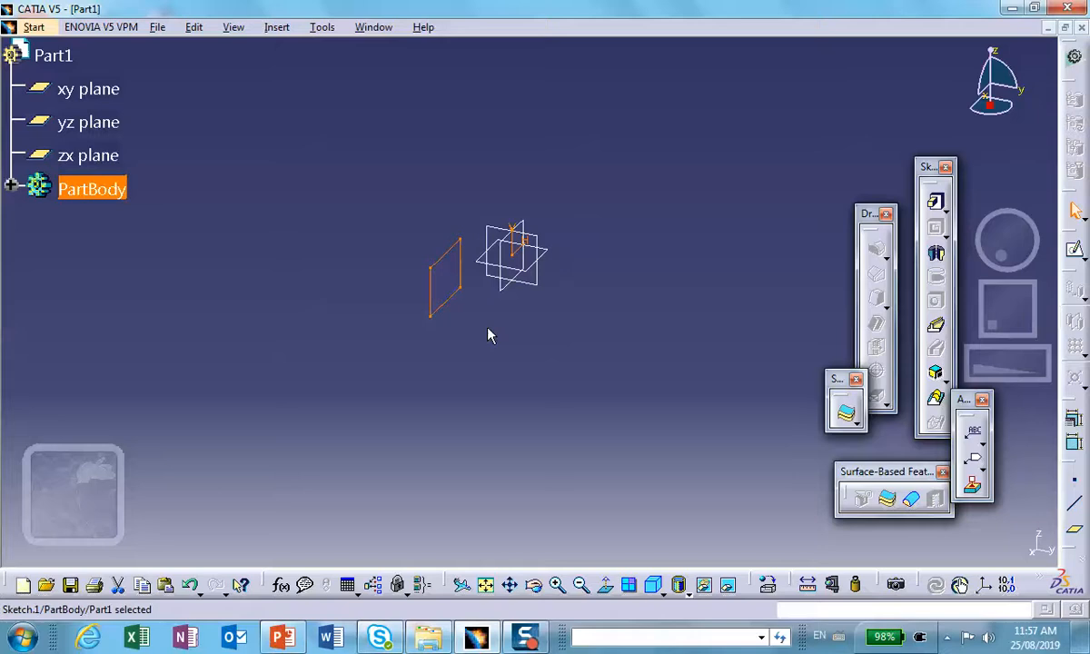
# Reopen the sketch, move the rectangle to the upper-right side of the origin, and exit the sketch.
pyautogui.doubleClick(445, 311)
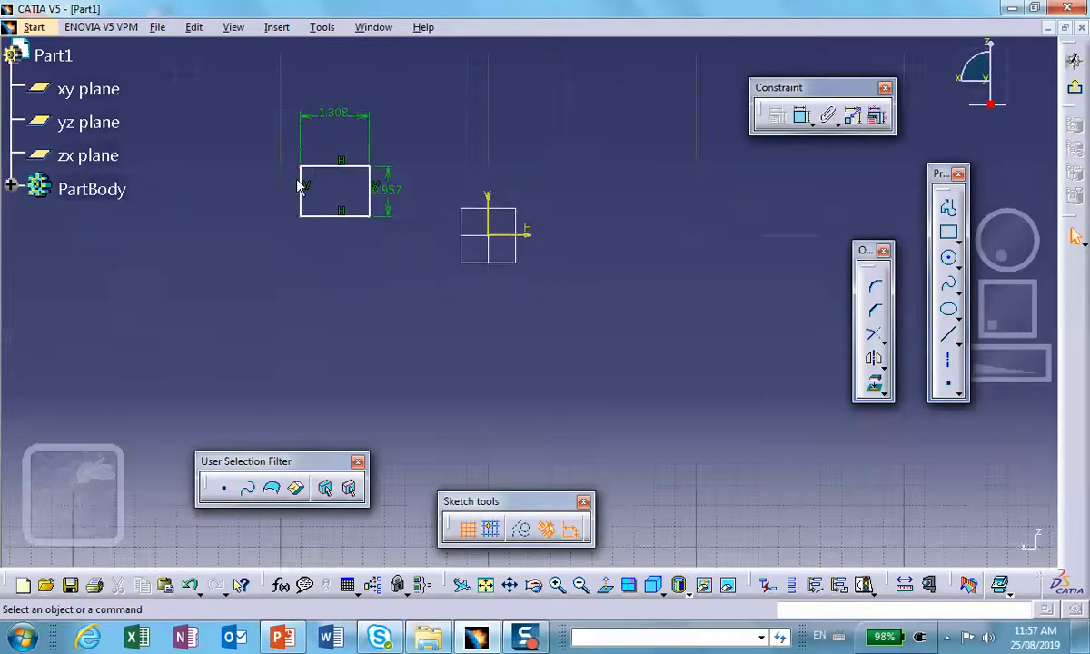
pyautogui.moveTo(302, 182)
pyautogui.mouseDown()
pyautogui.moveTo(779, 252)
pyautogui.moveTo(646, 148)
pyautogui.mouseUp()
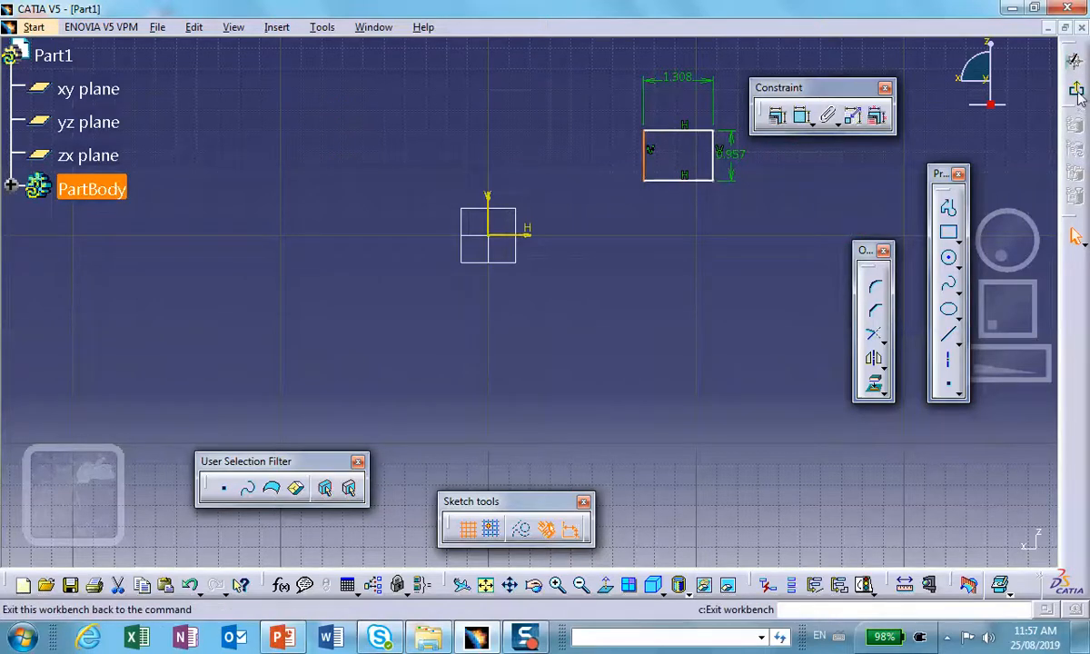
pyautogui.click(1015, 98)
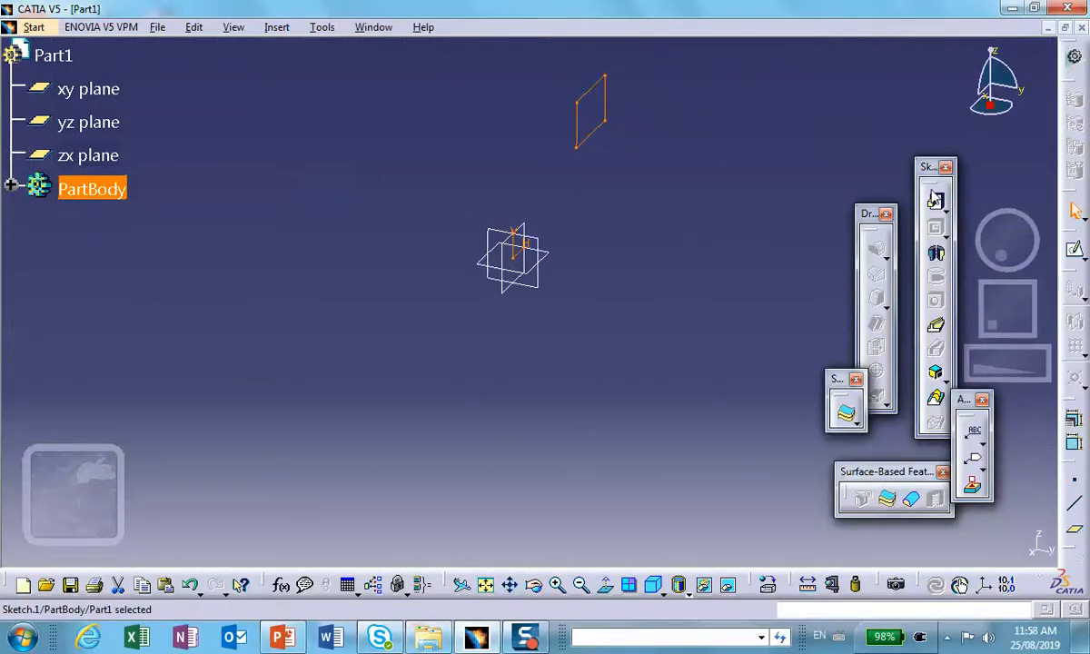
# Pad the rectangle sketch with a length of 0.787 in.
pyautogui.click(936, 201)
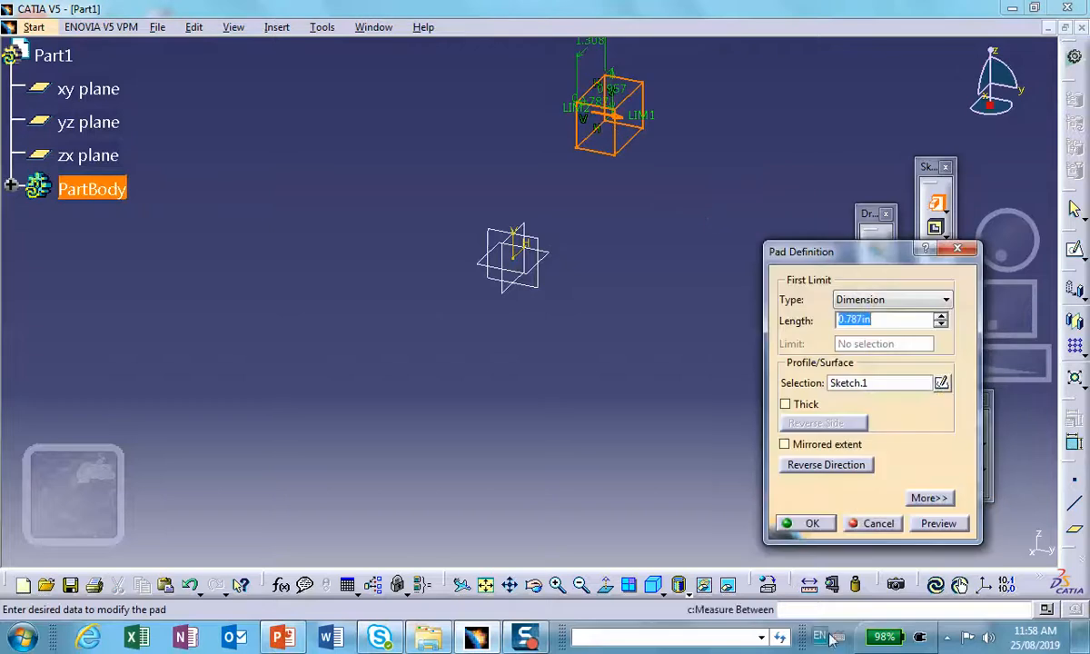
pyautogui.click(808, 523)
pyautogui.moveTo(706, 372)
pyautogui.mouseDown(button='middle')
pyautogui.moveTo(652, 384)
pyautogui.moveTo(654, 397)
pyautogui.mouseUp(button='middle')
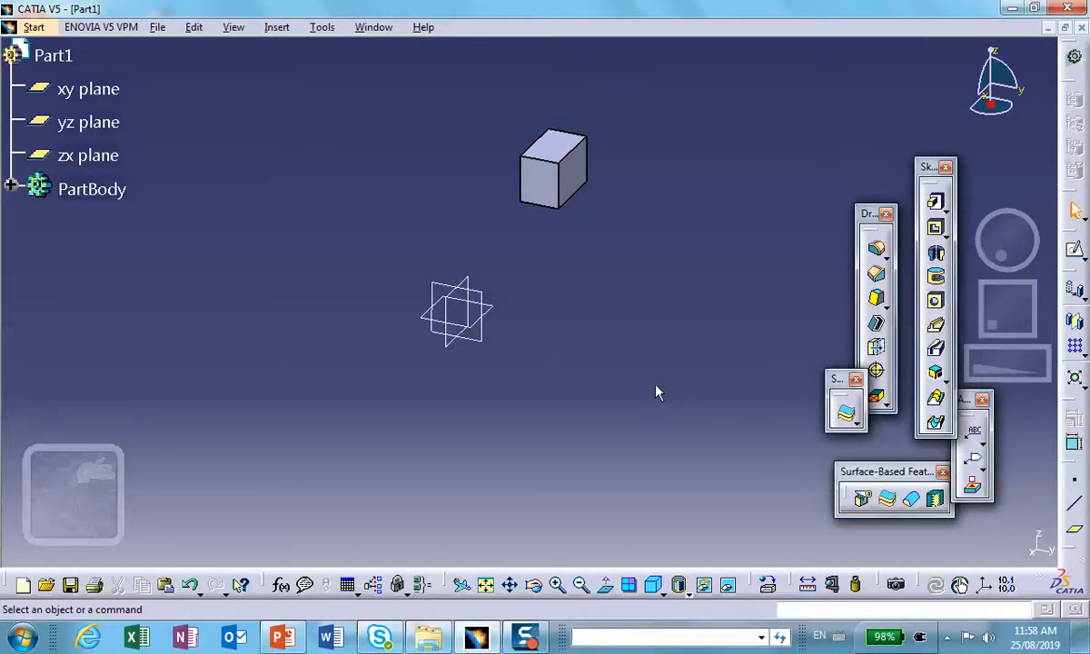
pyautogui.moveTo(693, 343); pyautogui.dragTo(663, 291, button='middle')
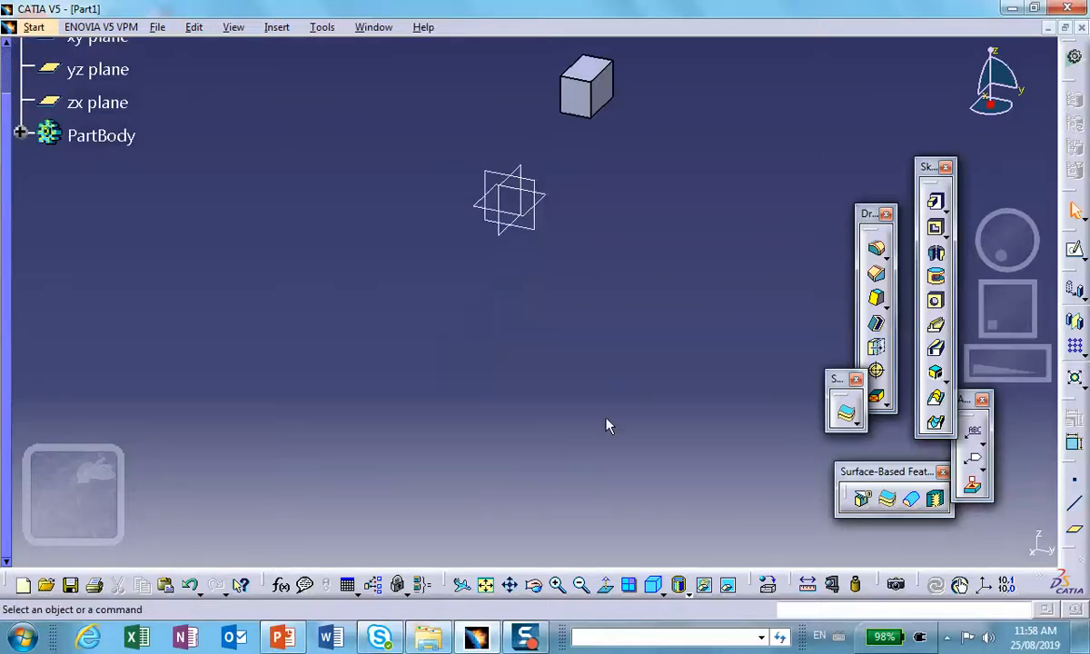
# Apply the Aluminium material from the Metal family to Part1.
pyautogui.click(769, 586)
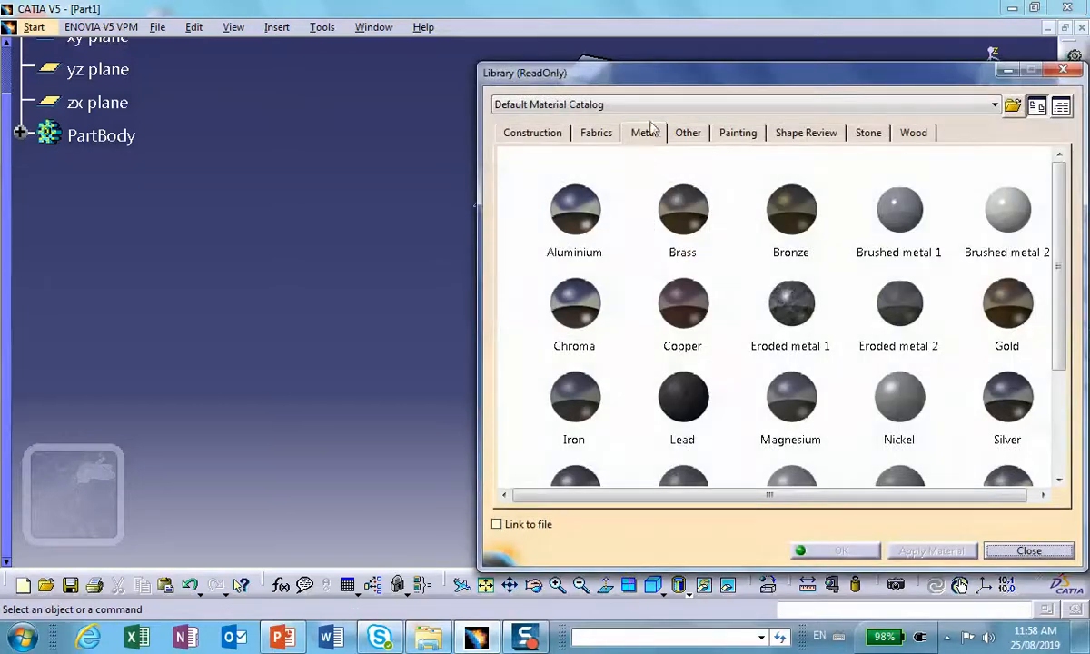
pyautogui.click(575, 211)
pyautogui.scroll(3, 188, 152)
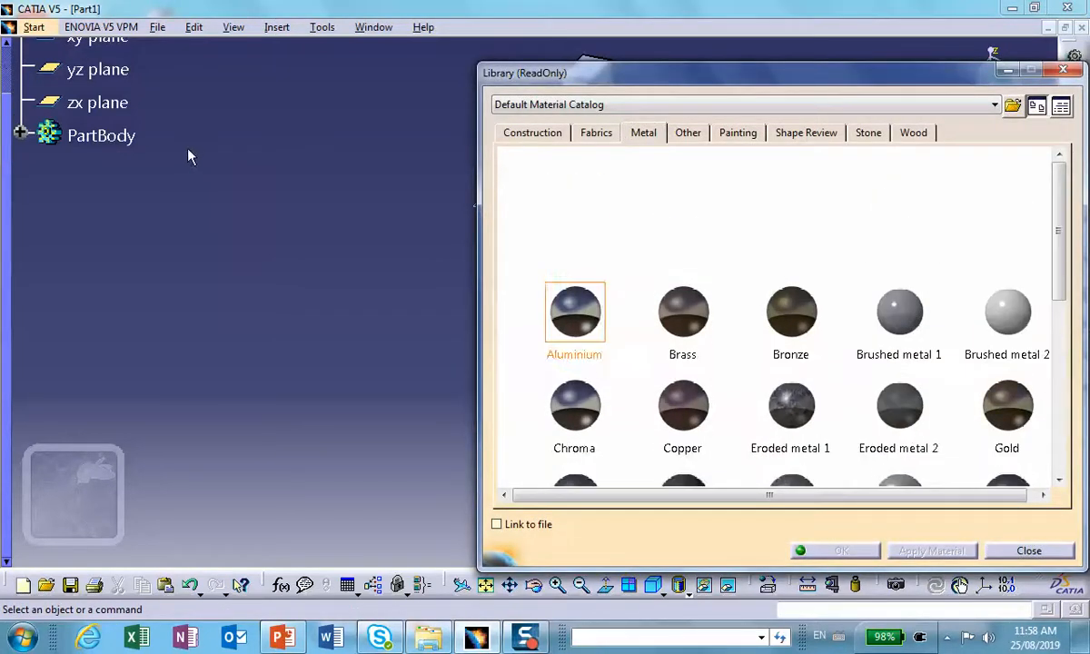
pyautogui.click(188, 151)
pyautogui.scroll(3, 188, 151)
pyautogui.click(53, 161)
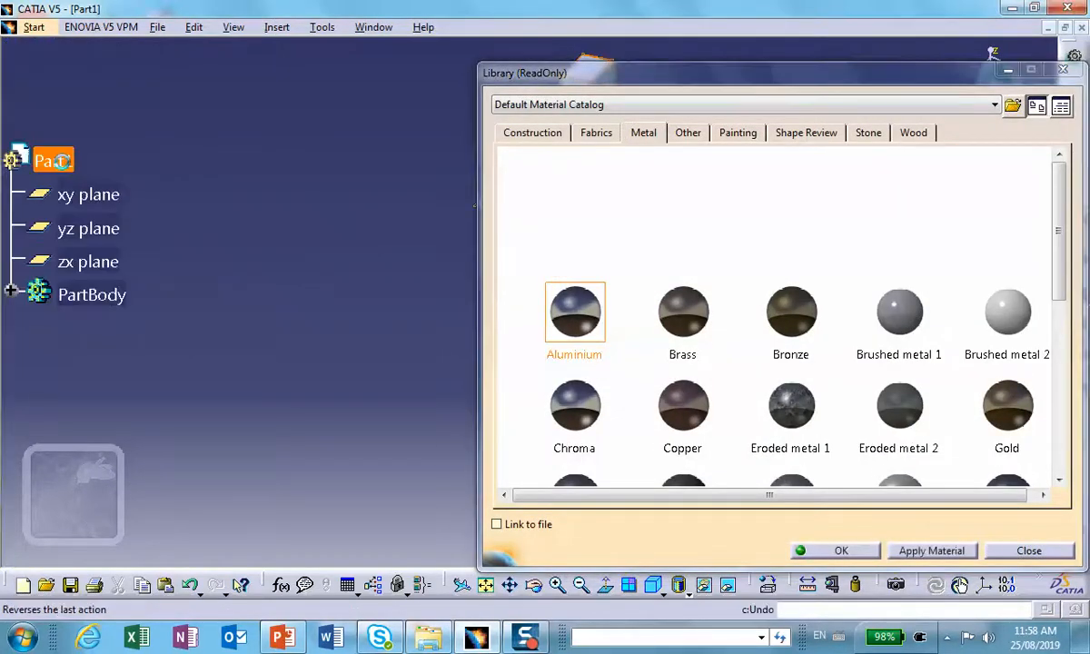
pyautogui.click(837, 550)
pyautogui.click(192, 348)
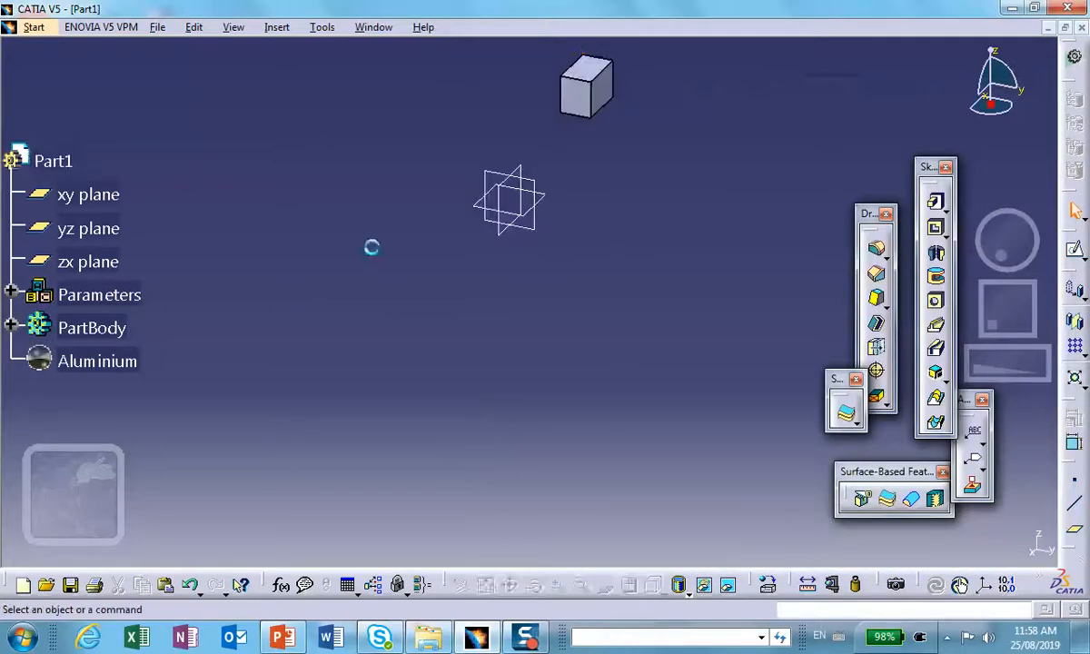
pyautogui.scroll(-3, 250, 323)
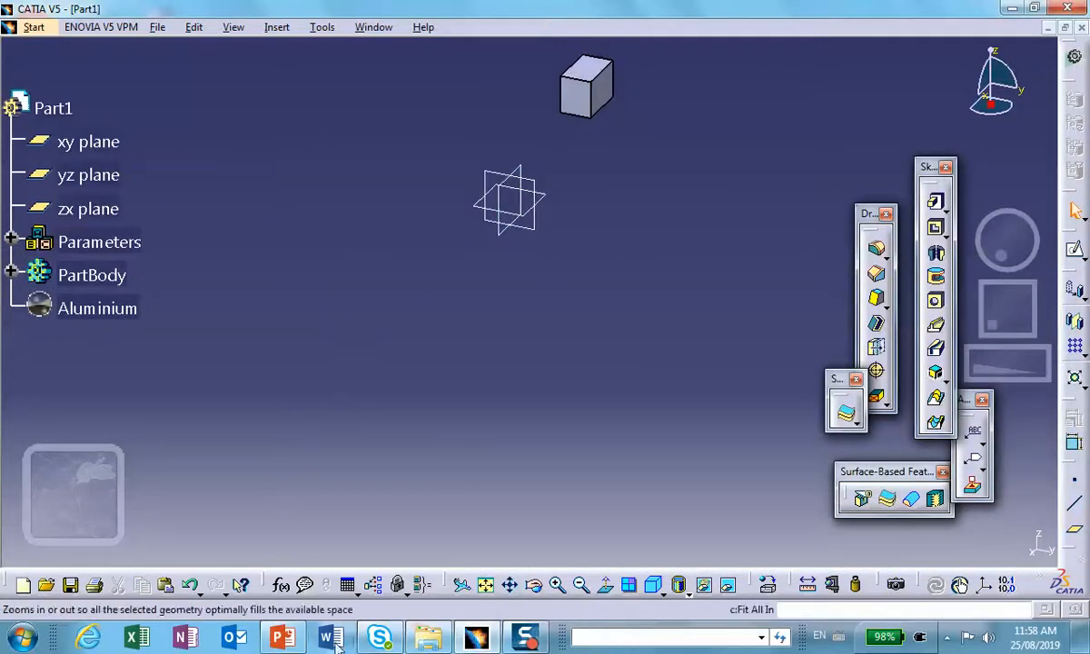
# Switch to PowerPoint, examine the two-mass spring diagram and its parameters on slide 1, and return to CATIA.
pyautogui.click(275, 618)
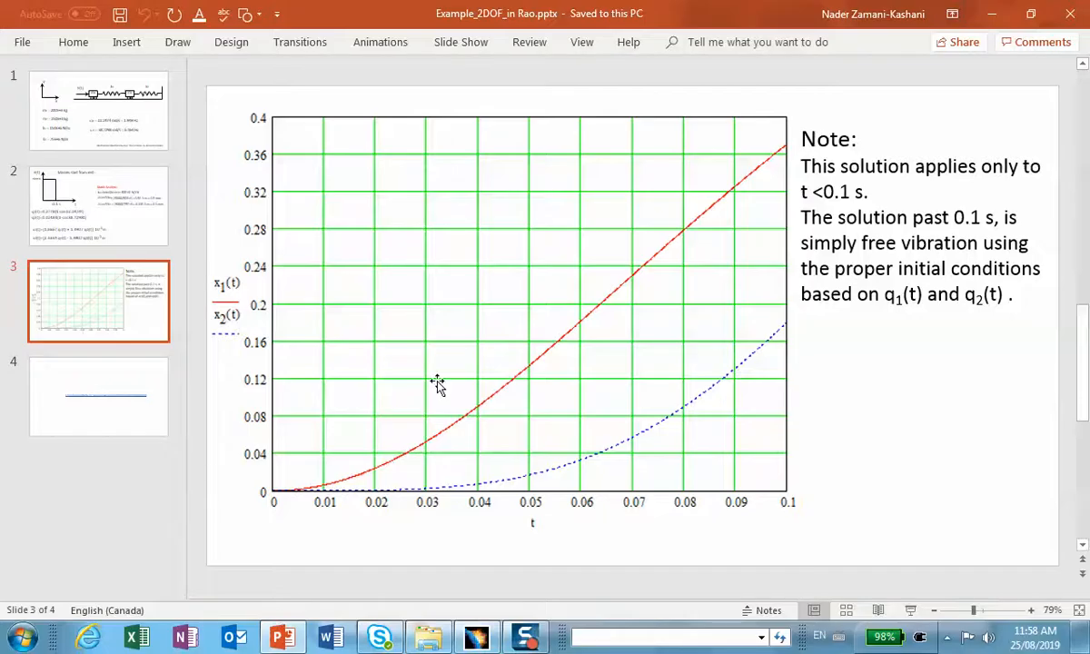
pyautogui.click(100, 113)
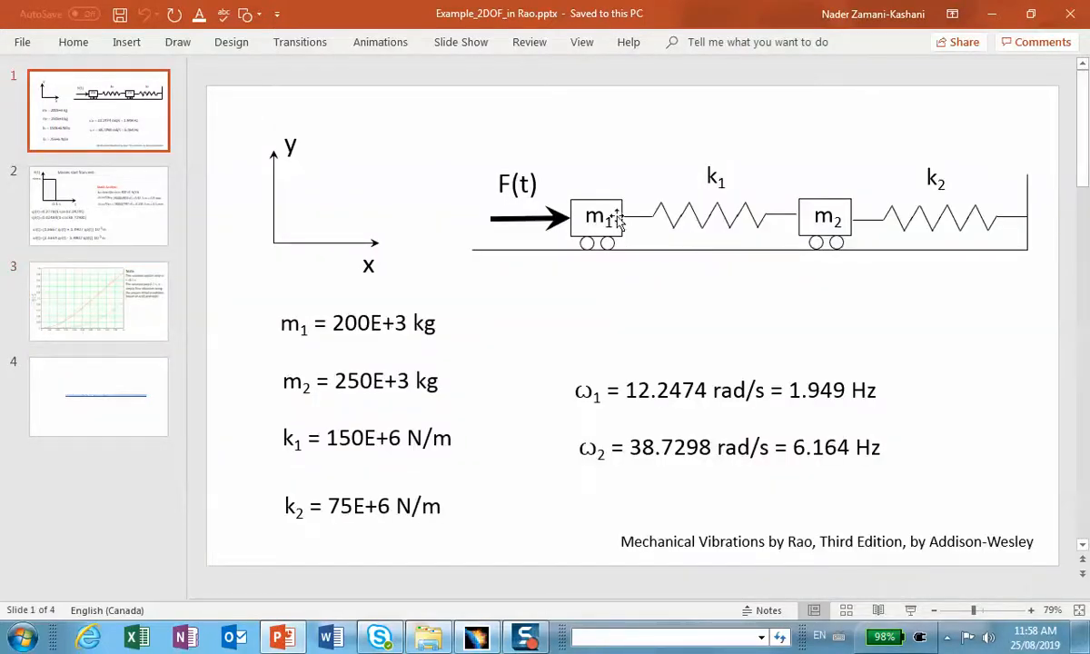
pyautogui.click(995, 16)
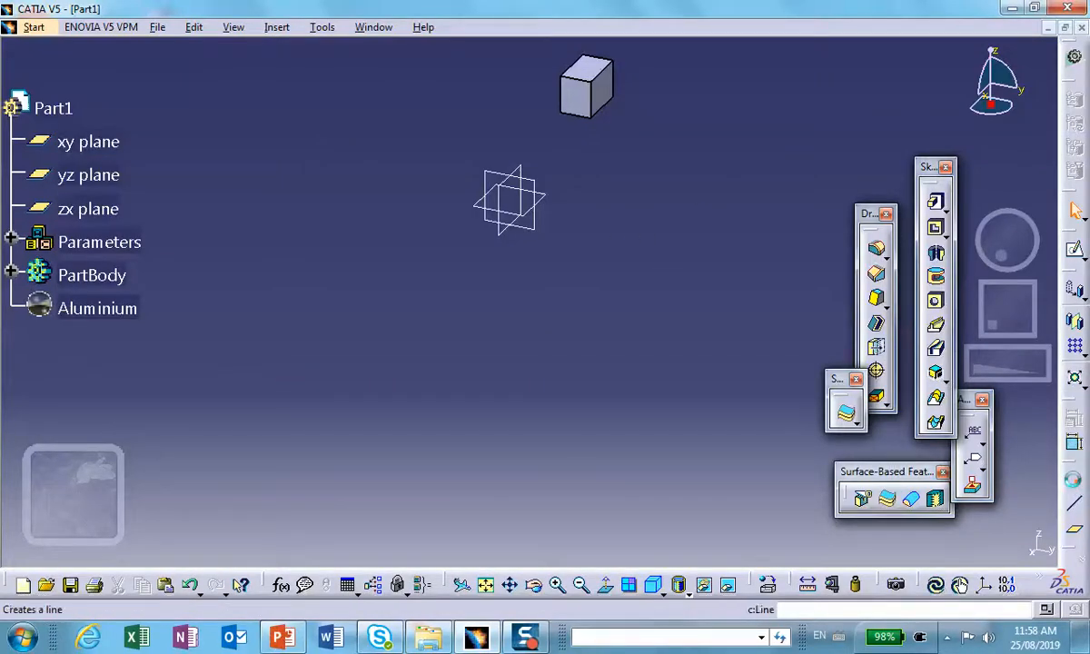
# Create a coordinate point at X = 2 in, Y = 0 in, Z = 0 in.
pyautogui.click(1074, 210)
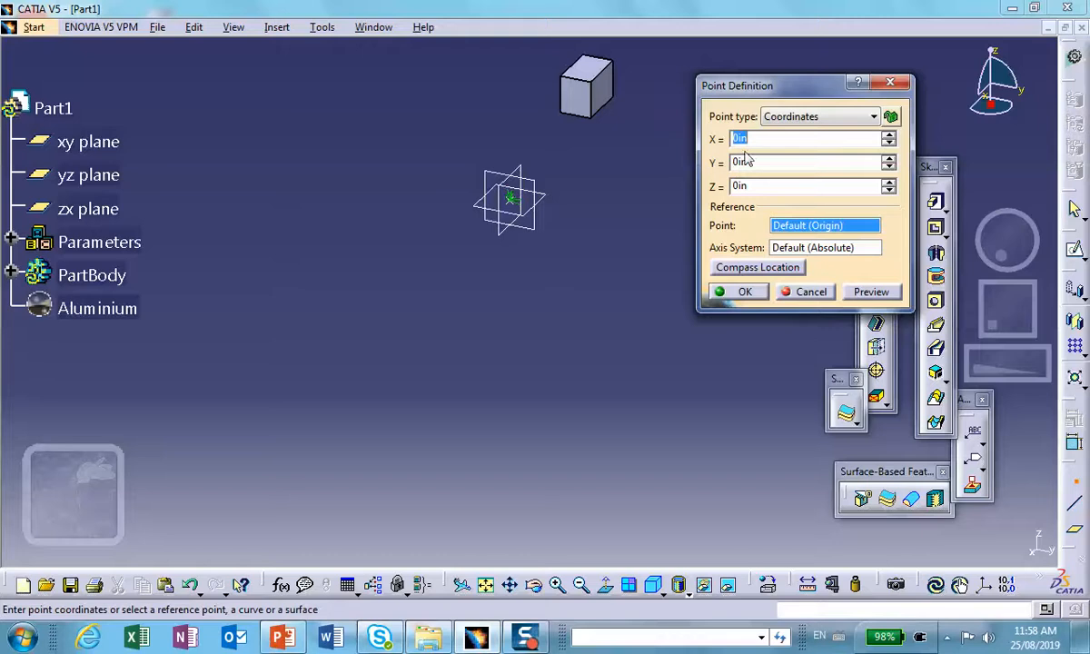
pyautogui.write('2')
pyautogui.click(741, 291)
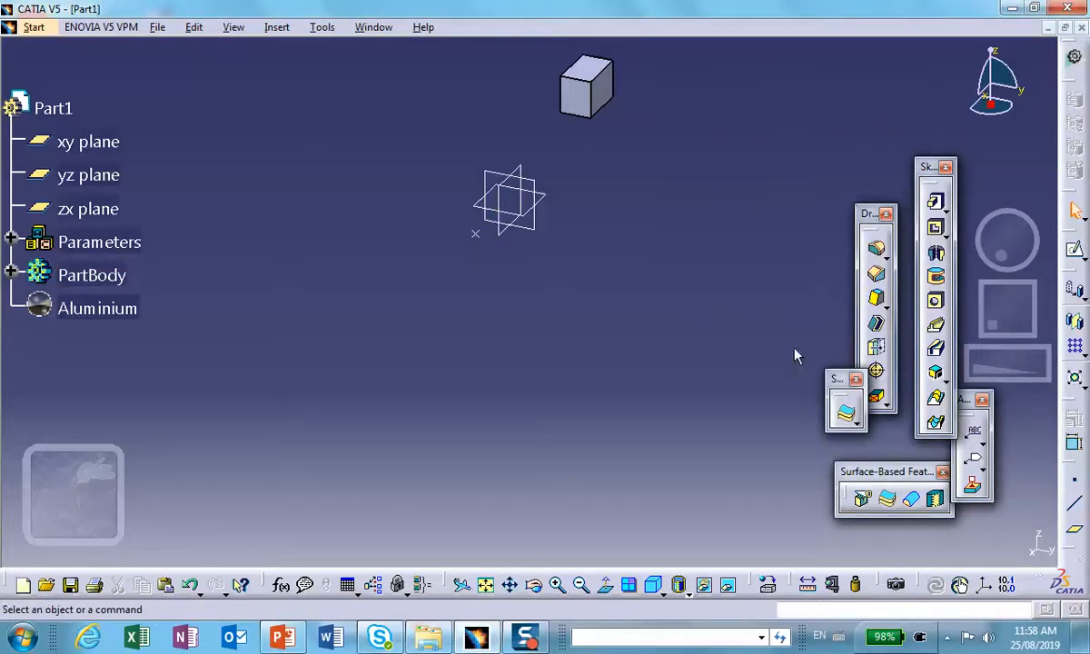
# Create a second coordinate point at X = 3 in, Y = 0 in, Z = 0 in.
pyautogui.click(1075, 478)
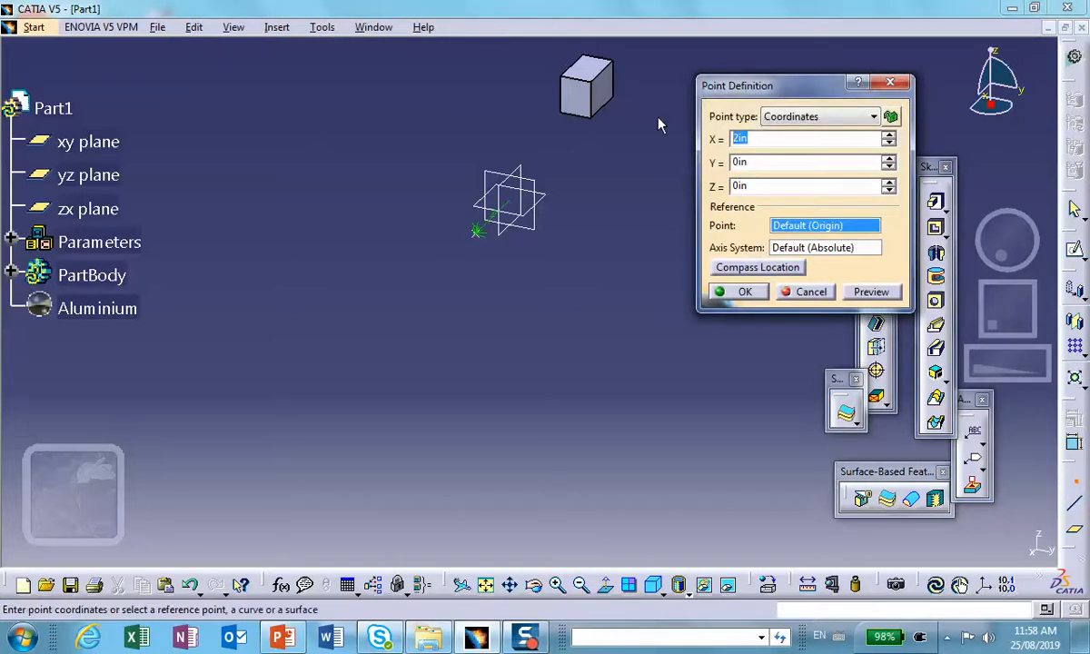
pyautogui.write('3')
pyautogui.click(741, 291)
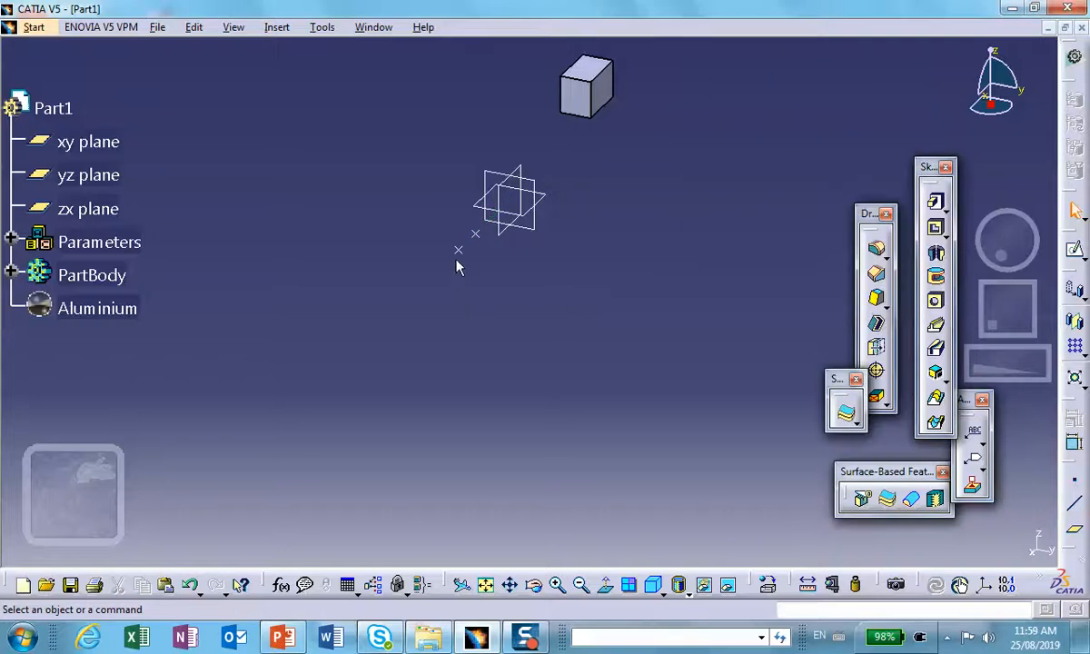
# Redefine the second point with an X coordinate of 8 in.
pyautogui.doubleClick(459, 249)
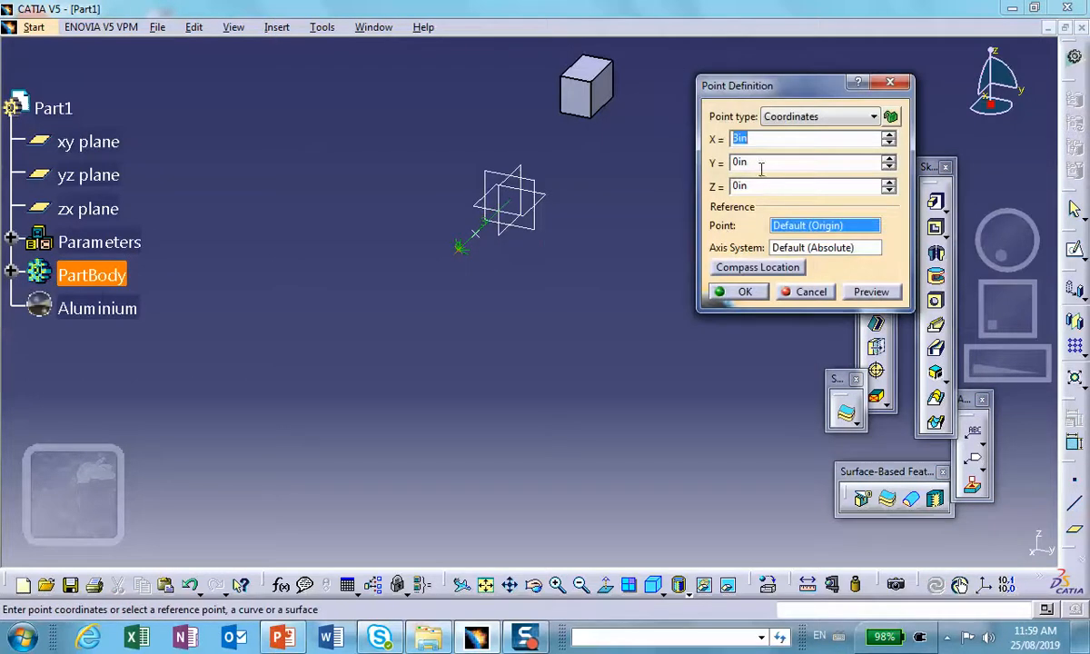
pyautogui.write('4')
pyautogui.click(740, 291)
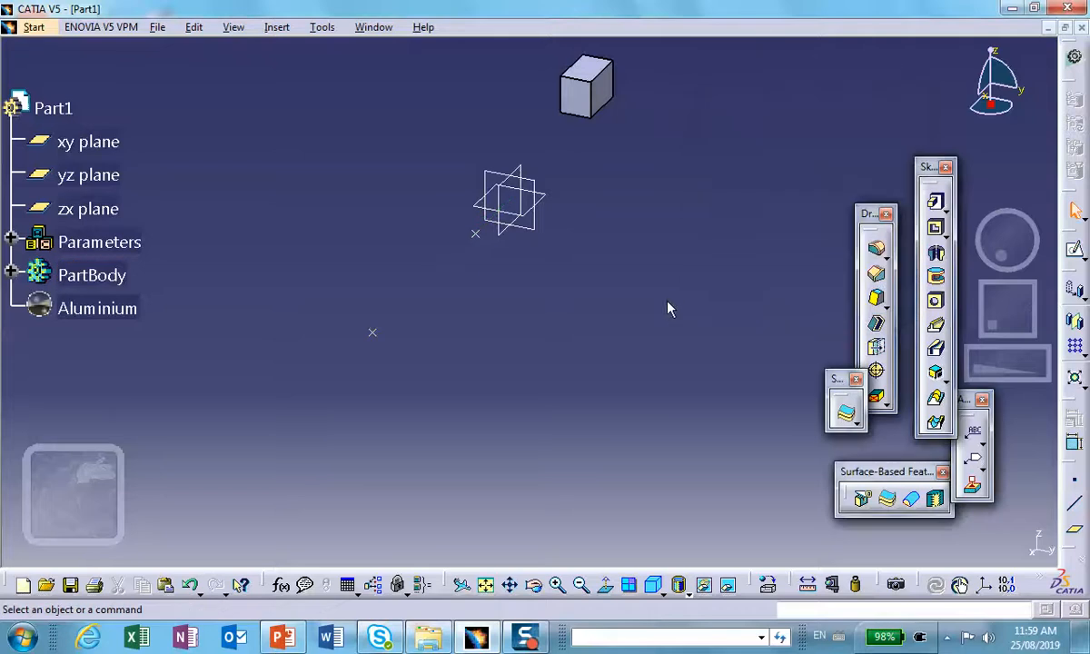
pyautogui.moveTo(613, 326); pyautogui.dragTo(652, 304, button='middle')
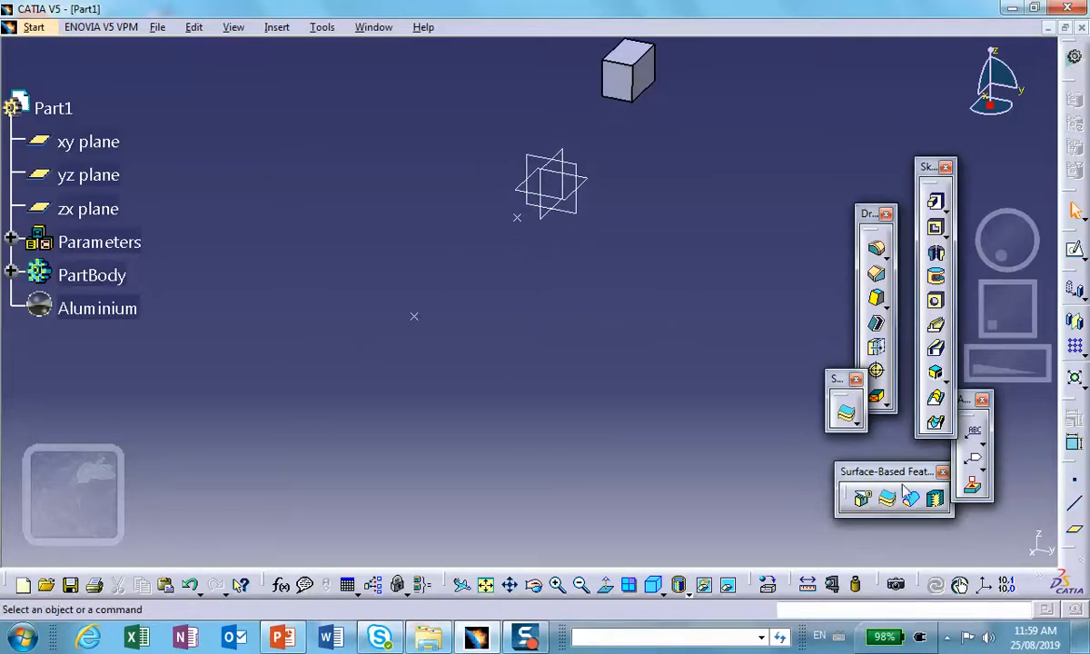
# Create a third coordinate point farther out along the X axis, beyond the 8 in point, with Y and Z at 0 in.
pyautogui.click(1074, 481)
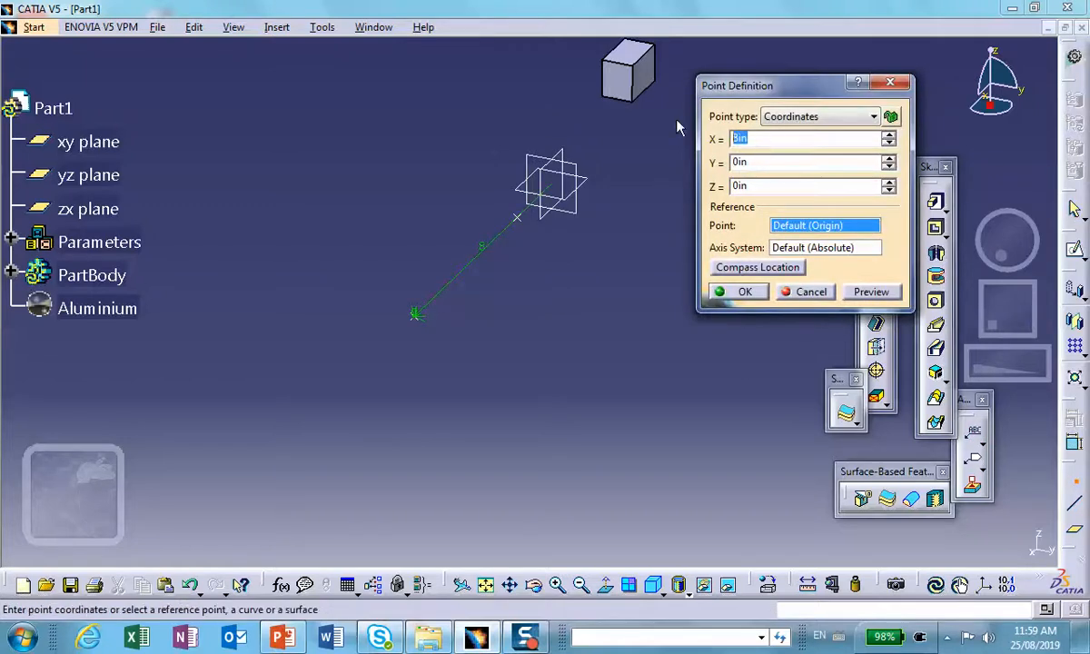
pyautogui.write('16')
pyautogui.click(743, 290)
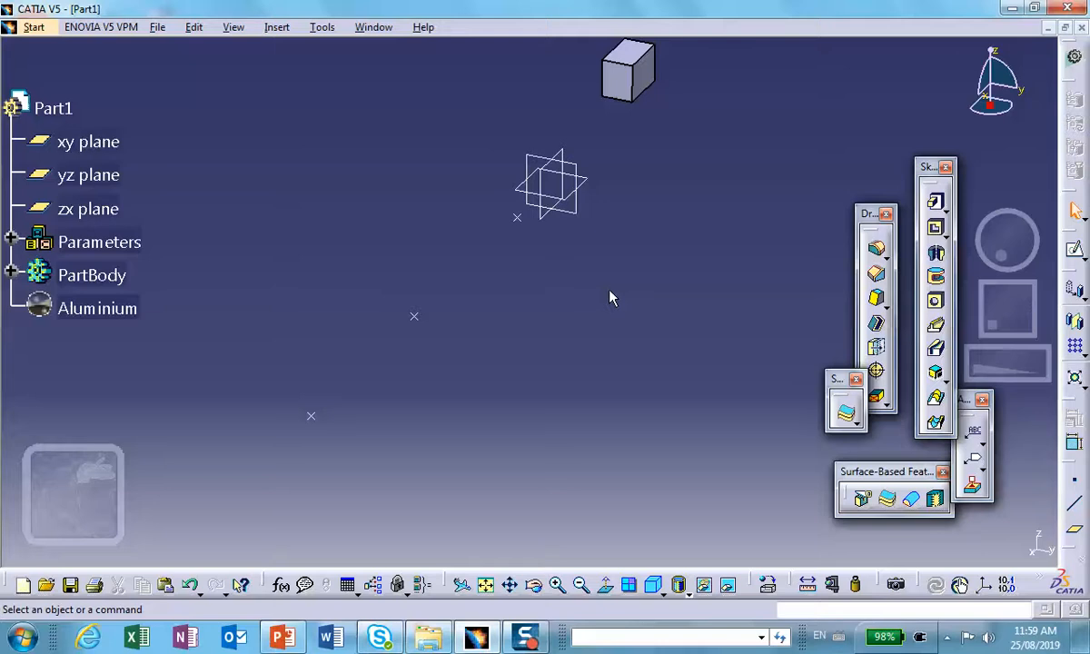
# Switch the part to the Generative Structural Analysis workbench and create a static analysis case.
pyautogui.click(36, 27)
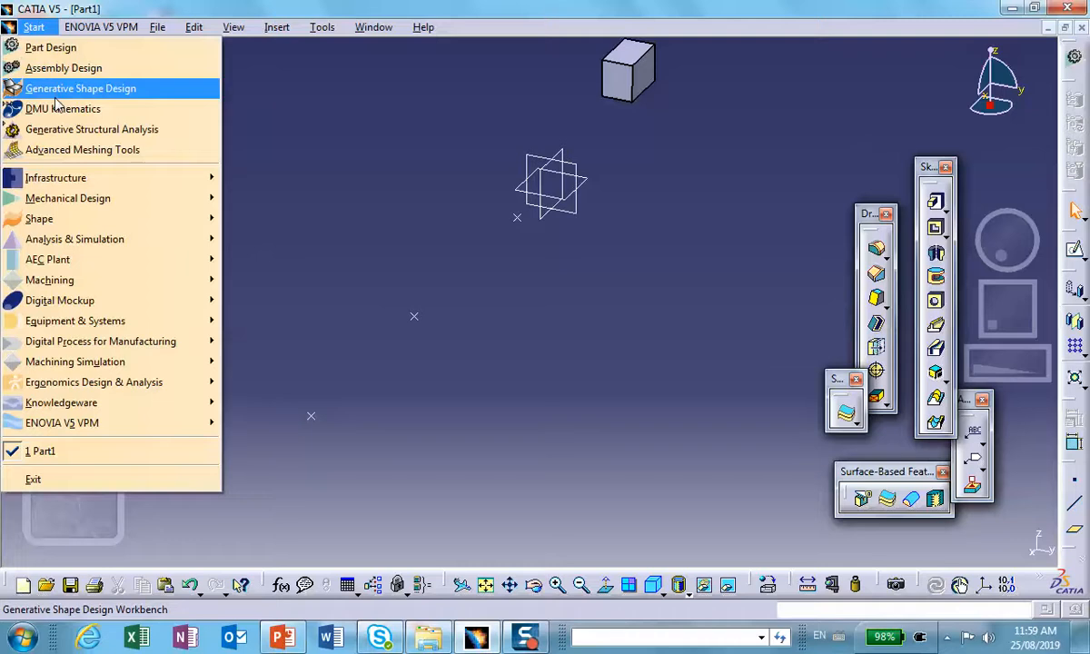
pyautogui.click(91, 129)
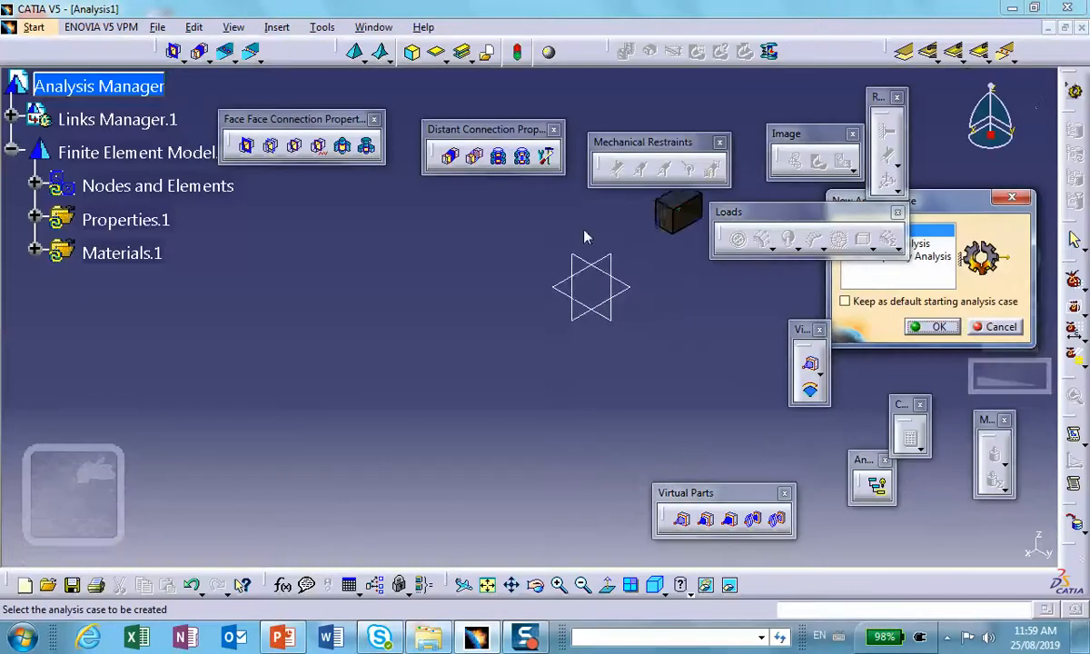
pyautogui.click(931, 326)
pyautogui.moveTo(652, 308); pyautogui.dragTo(520, 298, button='middle')
pyautogui.moveTo(511, 502); pyautogui.dragTo(441, 211, button='middle')
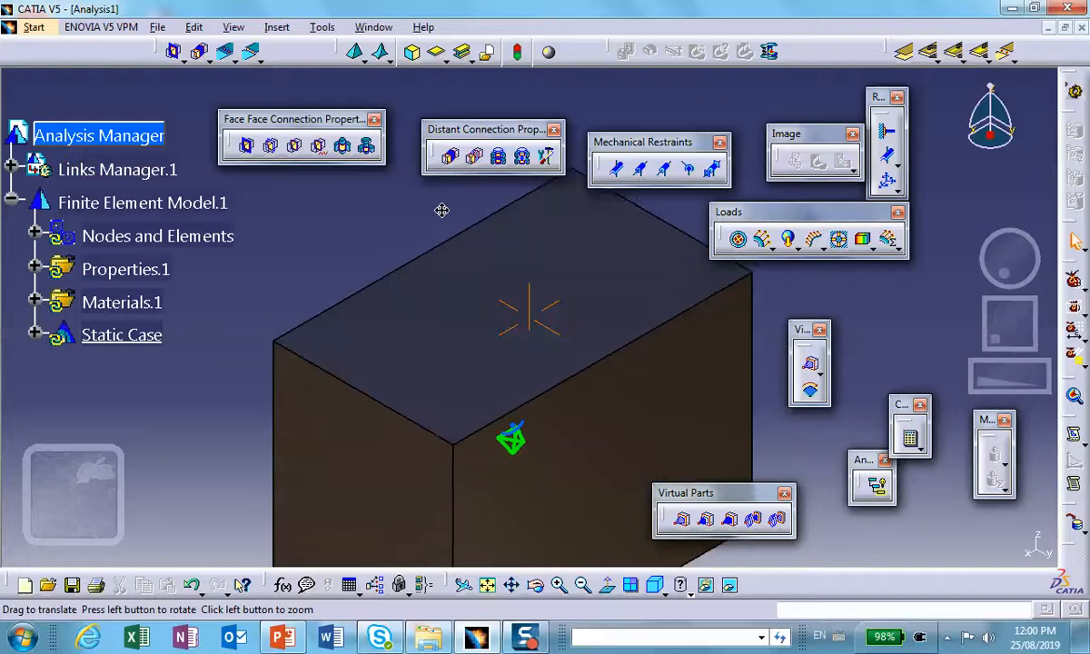
# Set the global element size of the part's OCTREE tetrahedron mesh to 2 in.
pyautogui.click(34, 235)
pyautogui.doubleClick(186, 271)
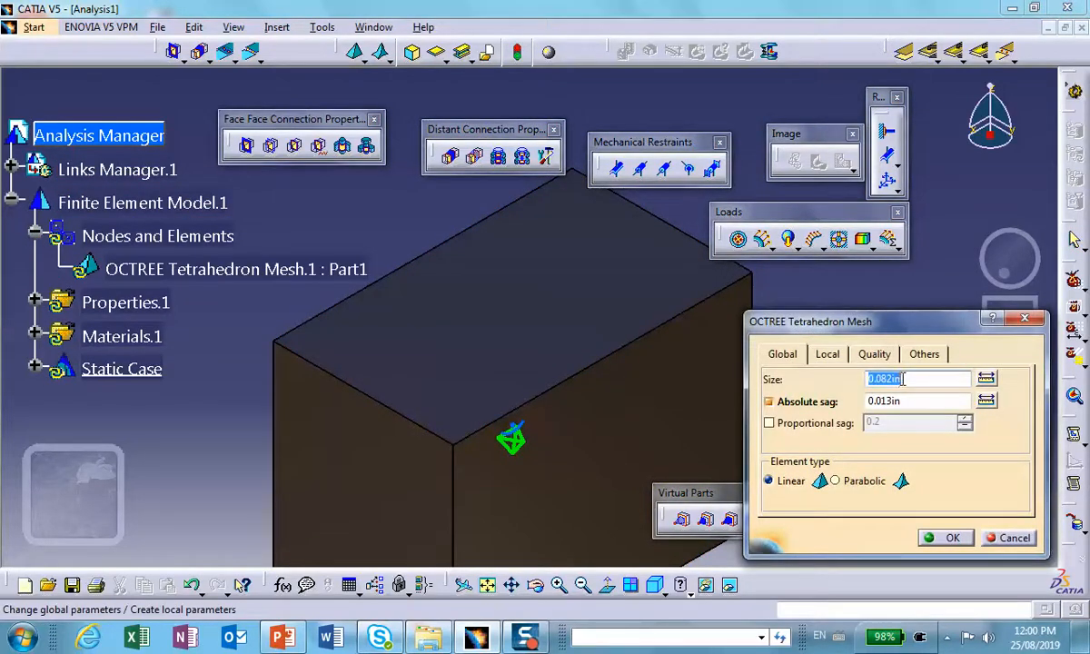
pyautogui.write('2')
pyautogui.press('Return')
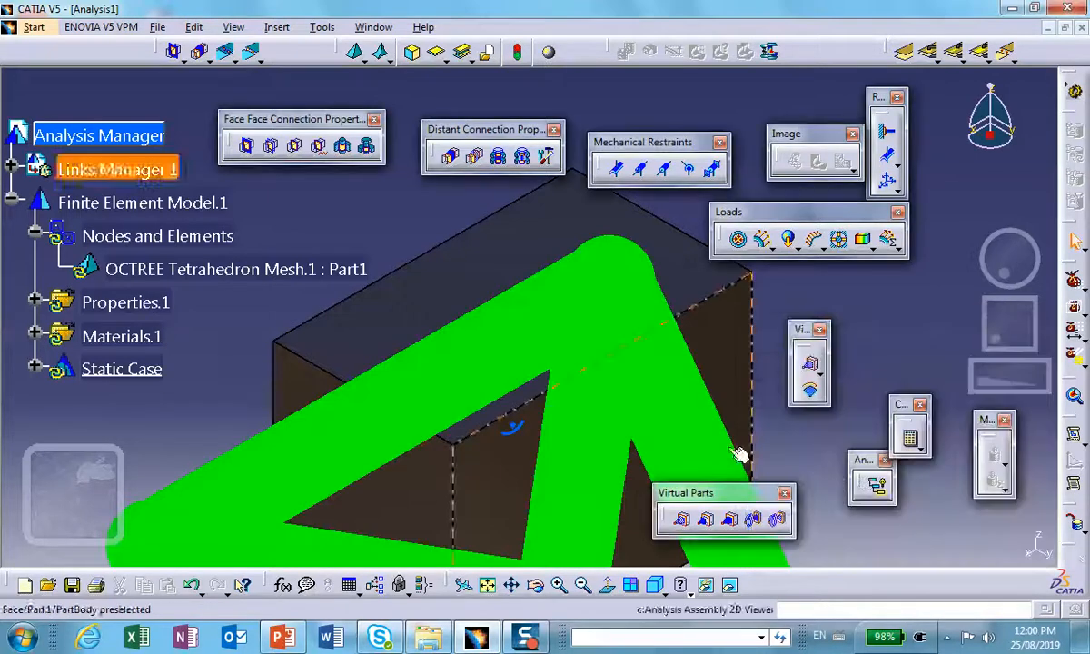
# Generate a mesh visualization of the block from Nodes and Elements.
pyautogui.click(654, 585)
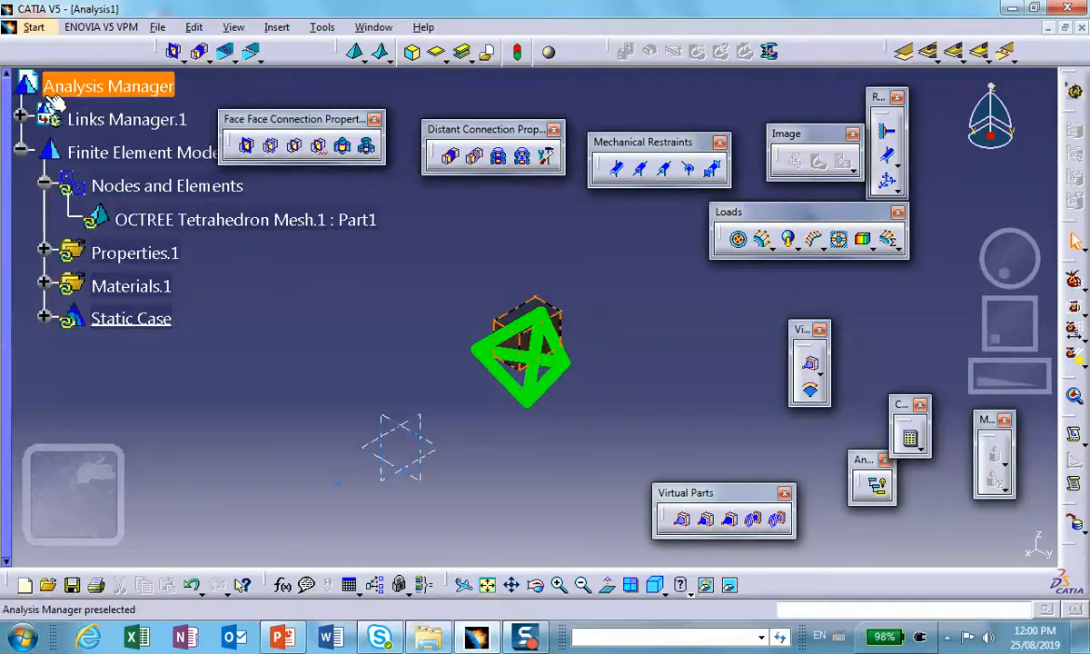
pyautogui.rightClick(197, 185)
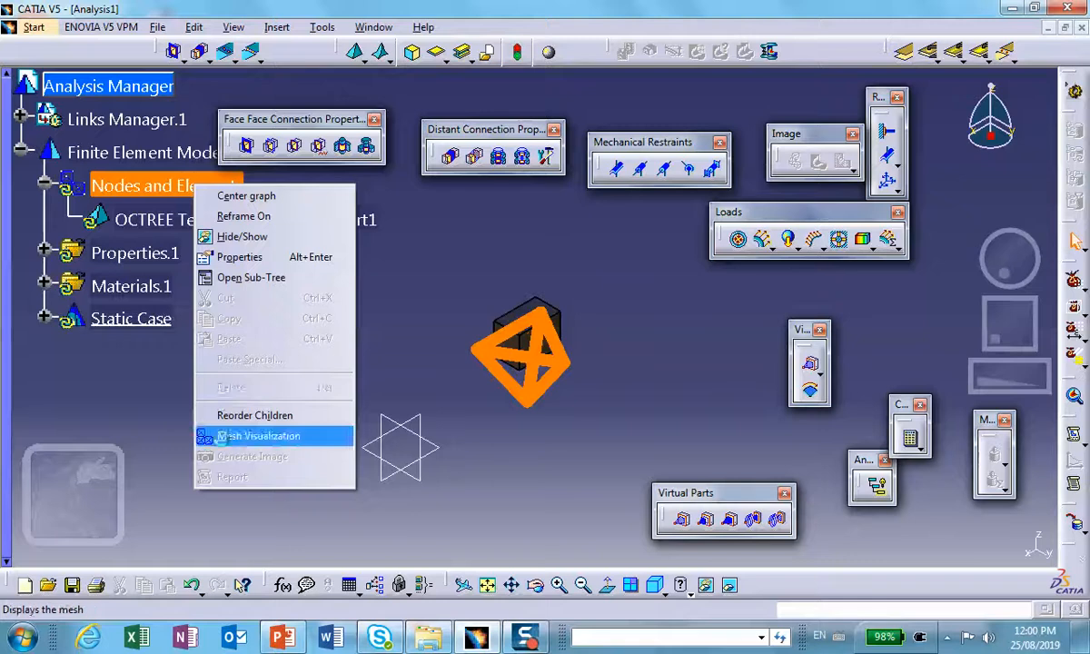
pyautogui.click(224, 437)
pyautogui.click(545, 360)
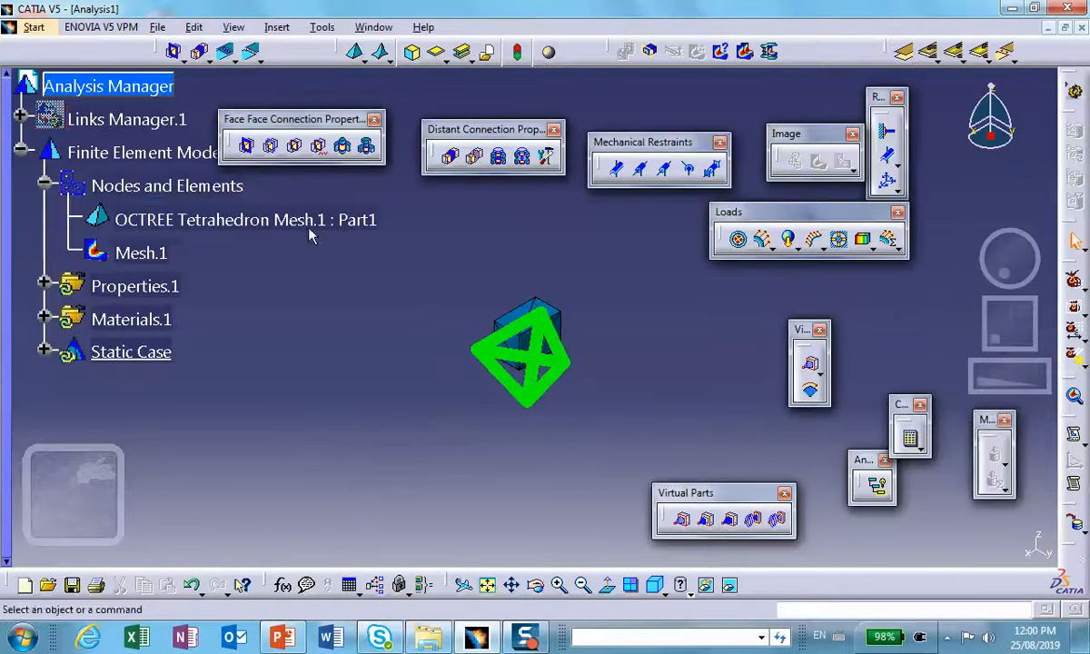
# Hide the OCTREE tetrahedron mesh symbol so only the meshed block is displayed.
pyautogui.rightClick(309, 221)
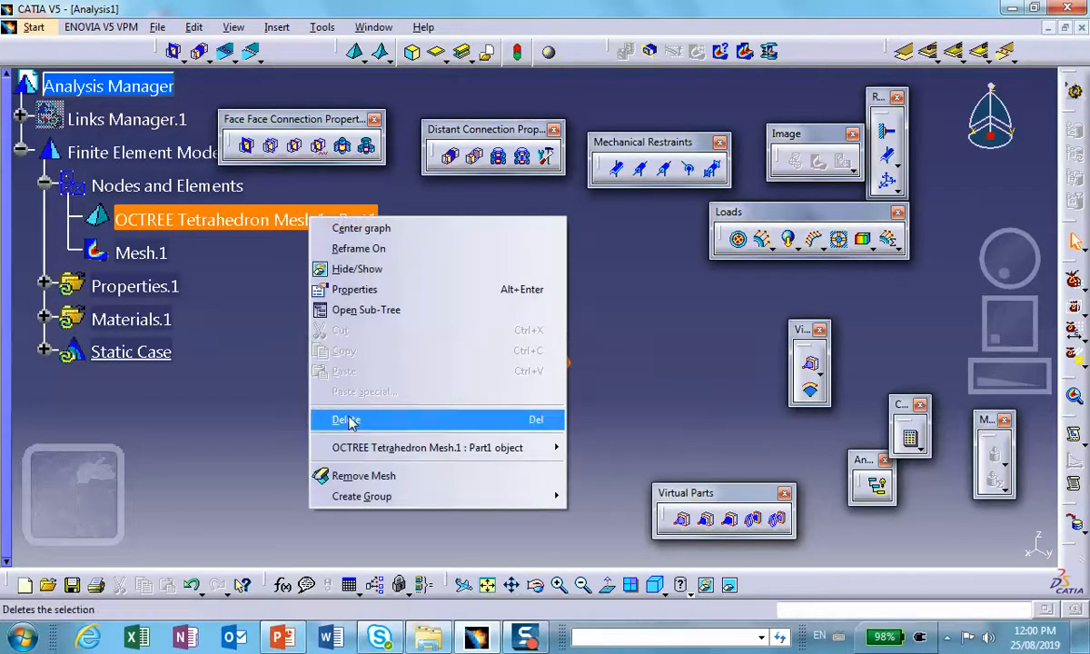
pyautogui.click(359, 269)
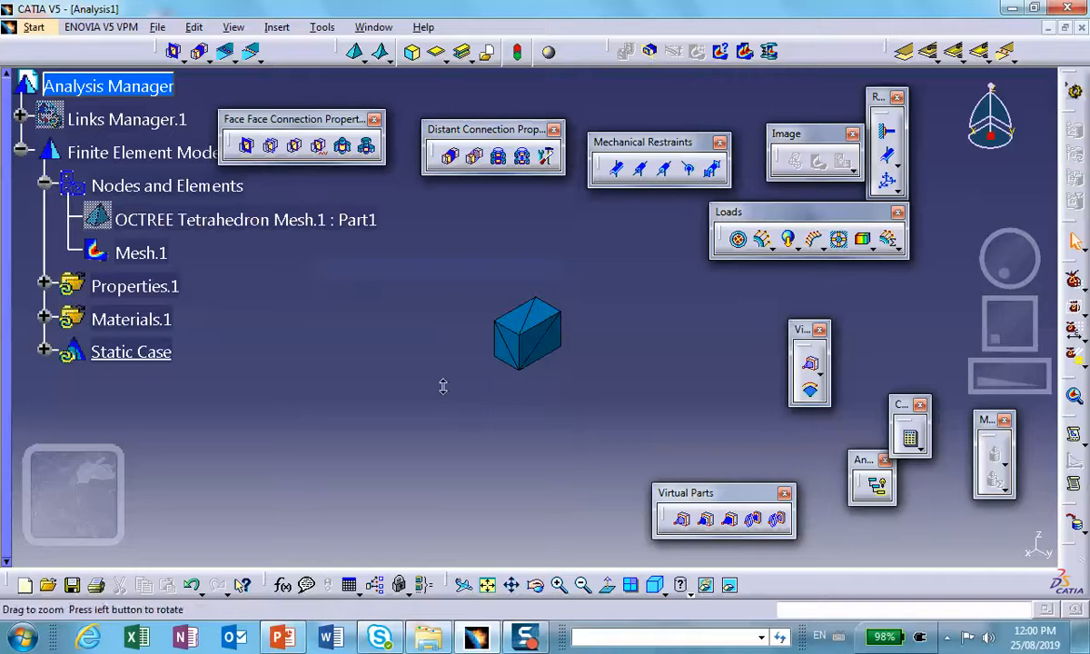
pyautogui.moveTo(425, 206); pyautogui.dragTo(426, 162, button='middle')
pyautogui.moveTo(454, 388); pyautogui.dragTo(449, 454, button='middle')
pyautogui.click(449, 455)
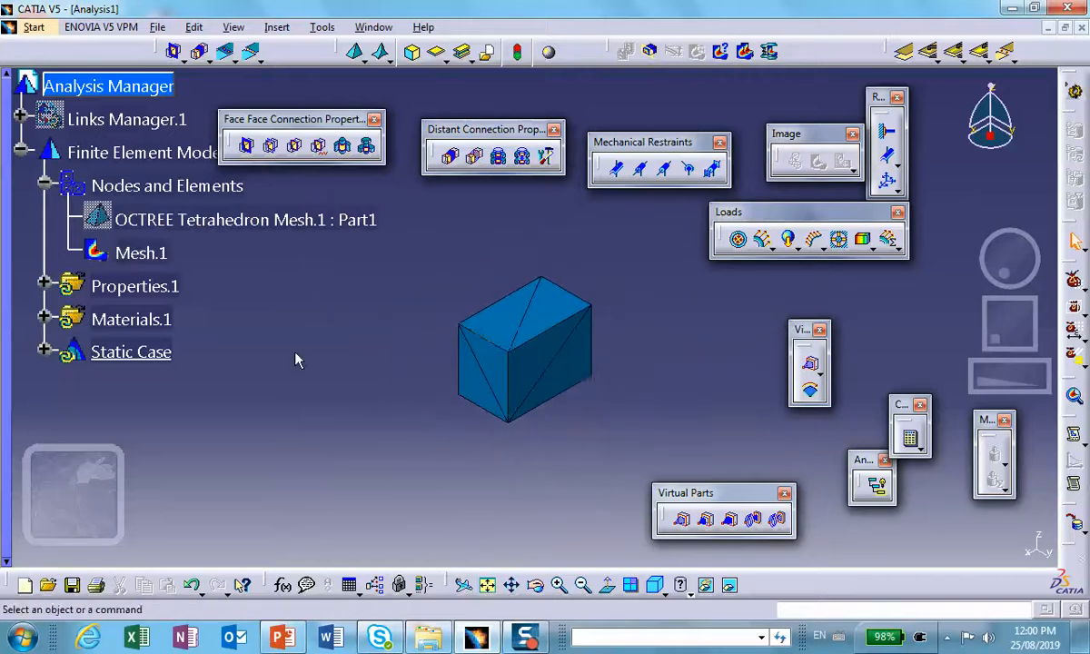
pyautogui.click(473, 391)
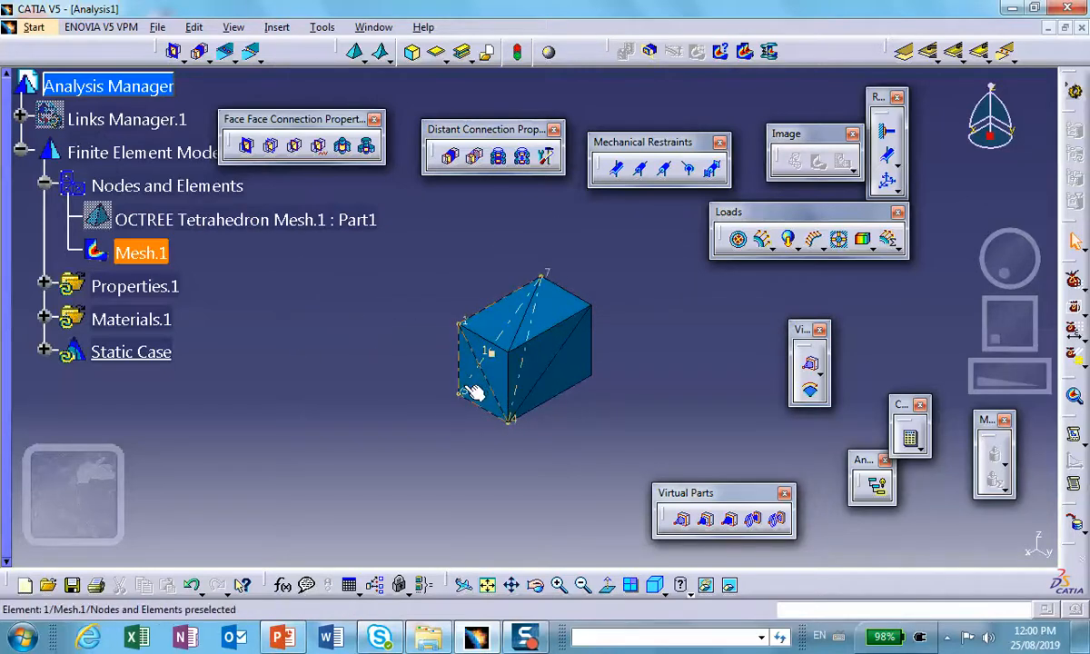
pyautogui.moveTo(472, 390); pyautogui.dragTo(531, 337, button='middle')
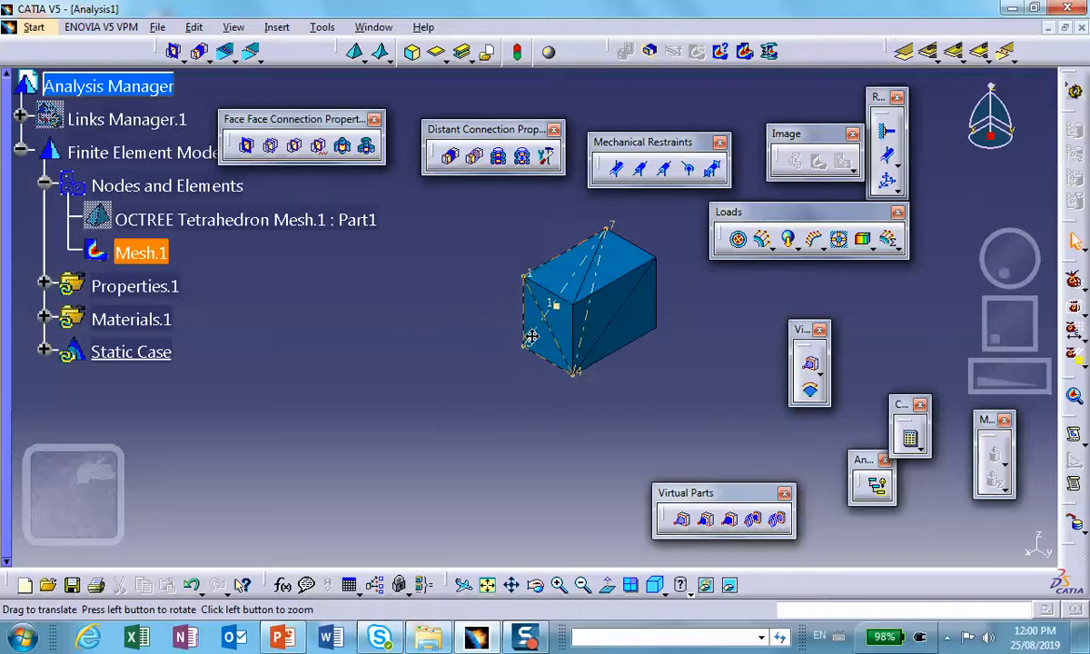
# Deactivate the Mesh.1 image and bring the block and all three X-axis points into view.
pyautogui.rightClick(143, 253)
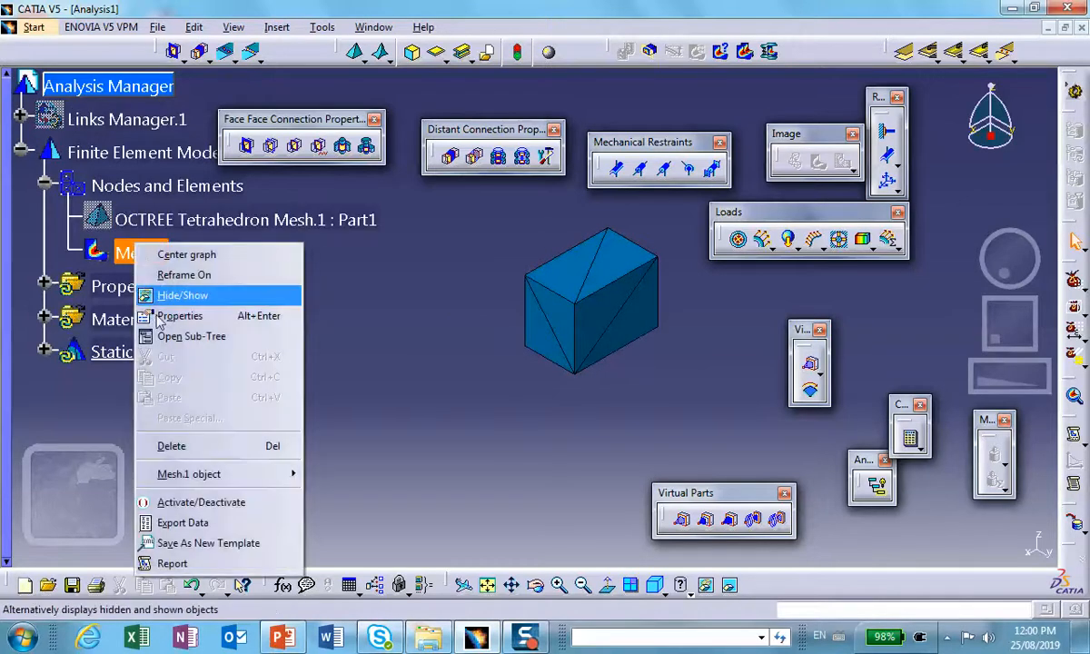
pyautogui.click(198, 502)
pyautogui.moveTo(428, 414); pyautogui.dragTo(492, 426, button='middle')
pyautogui.scroll(-1, 509, 466)
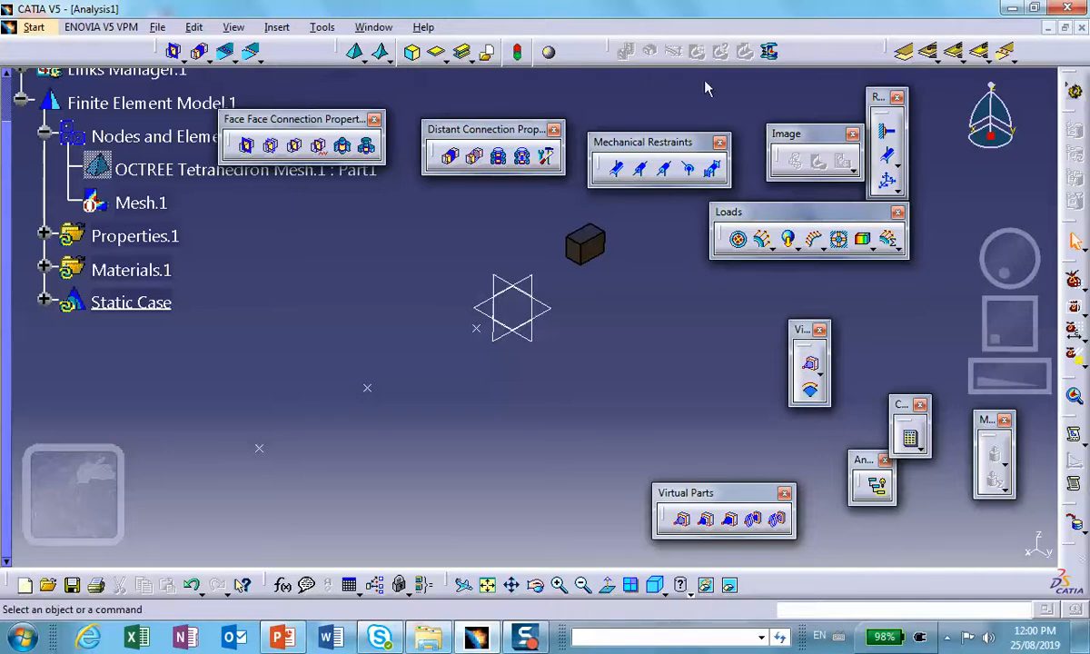
# Create a general analysis connection from the point nearest the origin to the middle point.
pyautogui.click(909, 54)
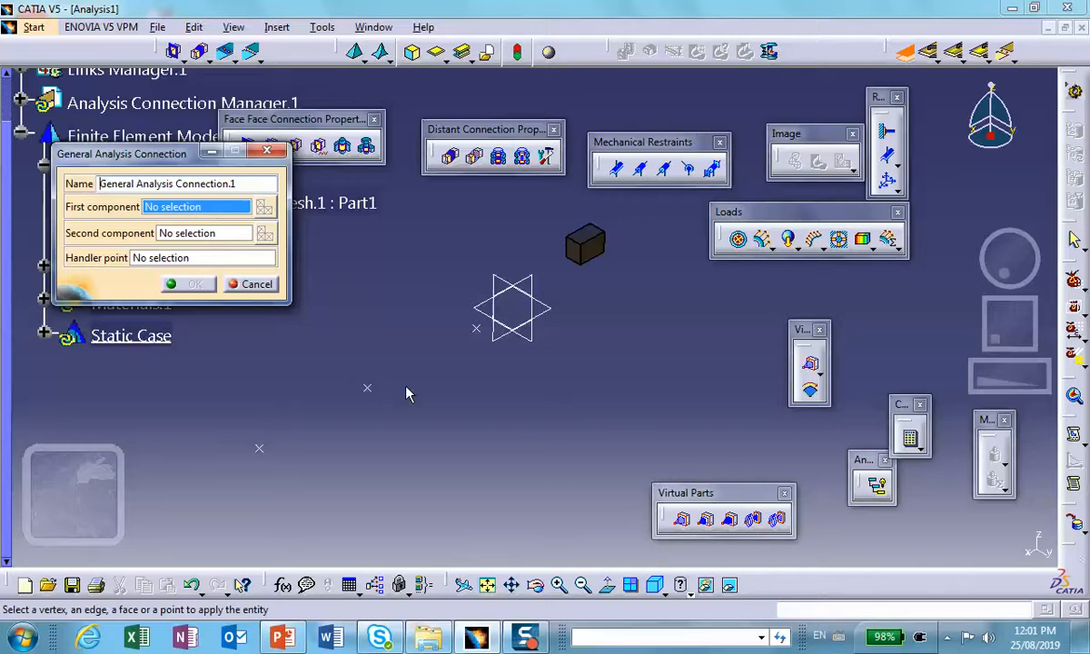
pyautogui.click(474, 327)
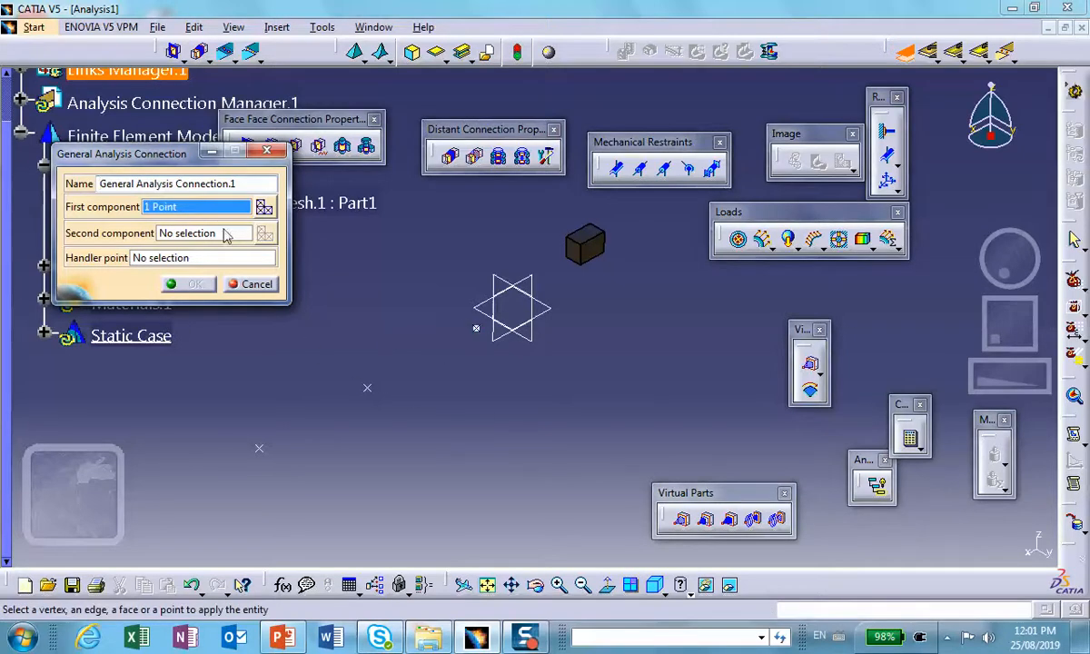
pyautogui.click(227, 234)
pyautogui.click(369, 388)
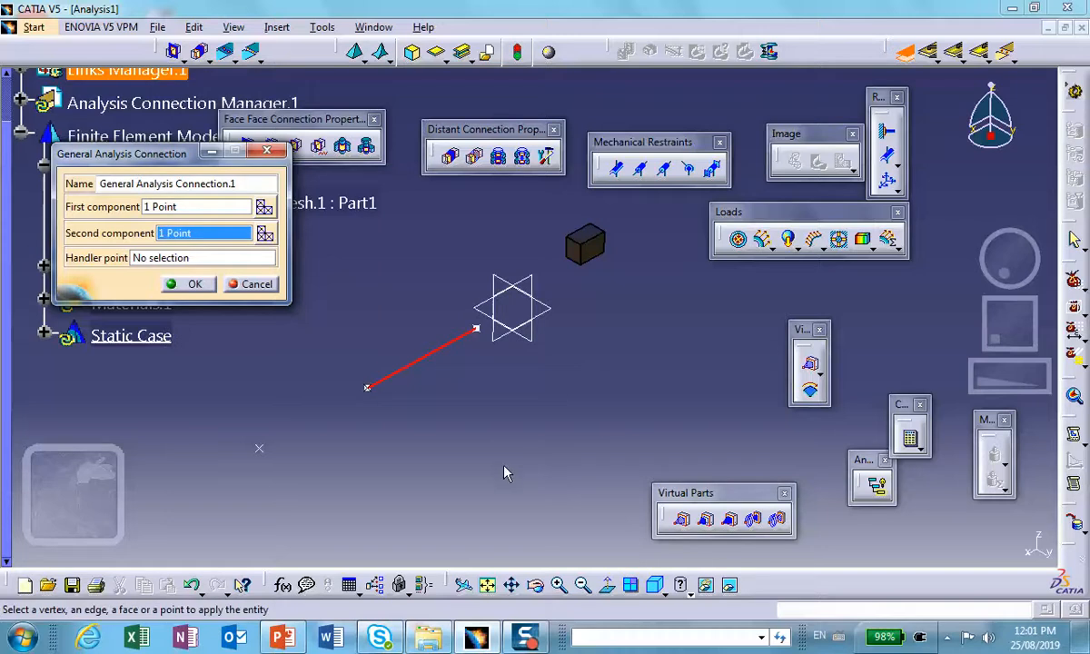
pyautogui.click(192, 285)
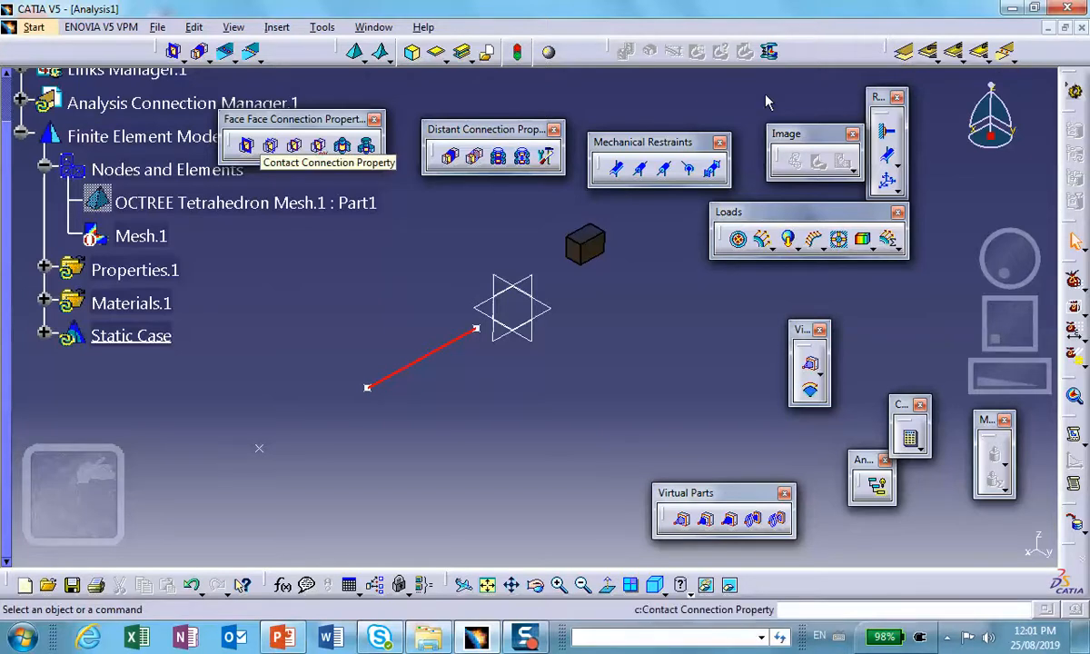
# Create a second general analysis connection from the middle point to the farthest point, and check both connections in the tree.
pyautogui.click(904, 52)
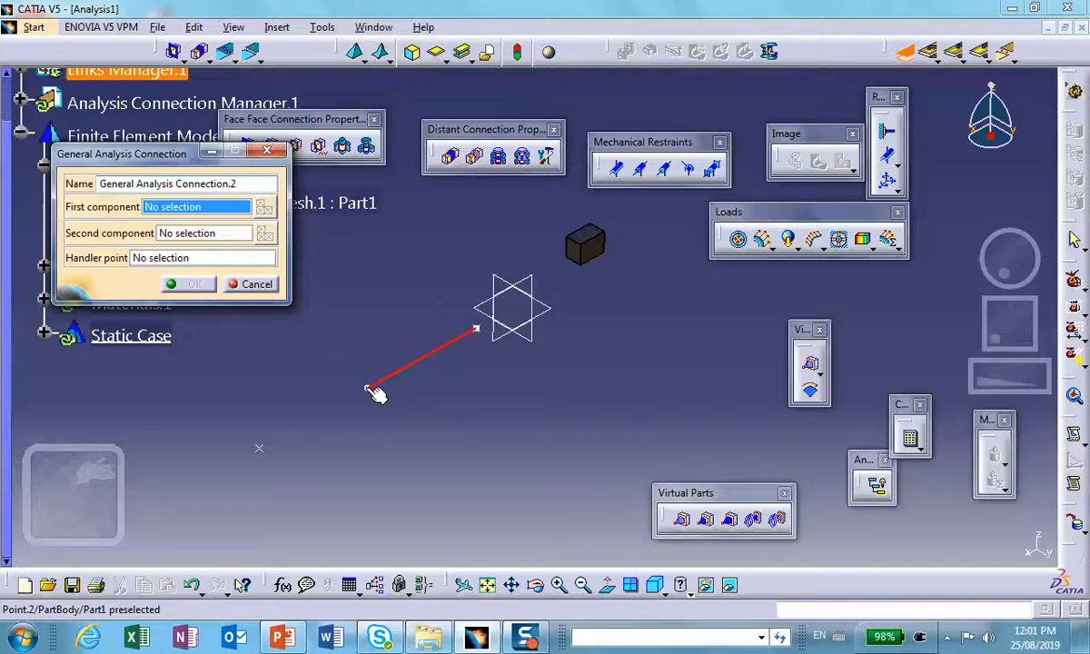
pyautogui.click(367, 389)
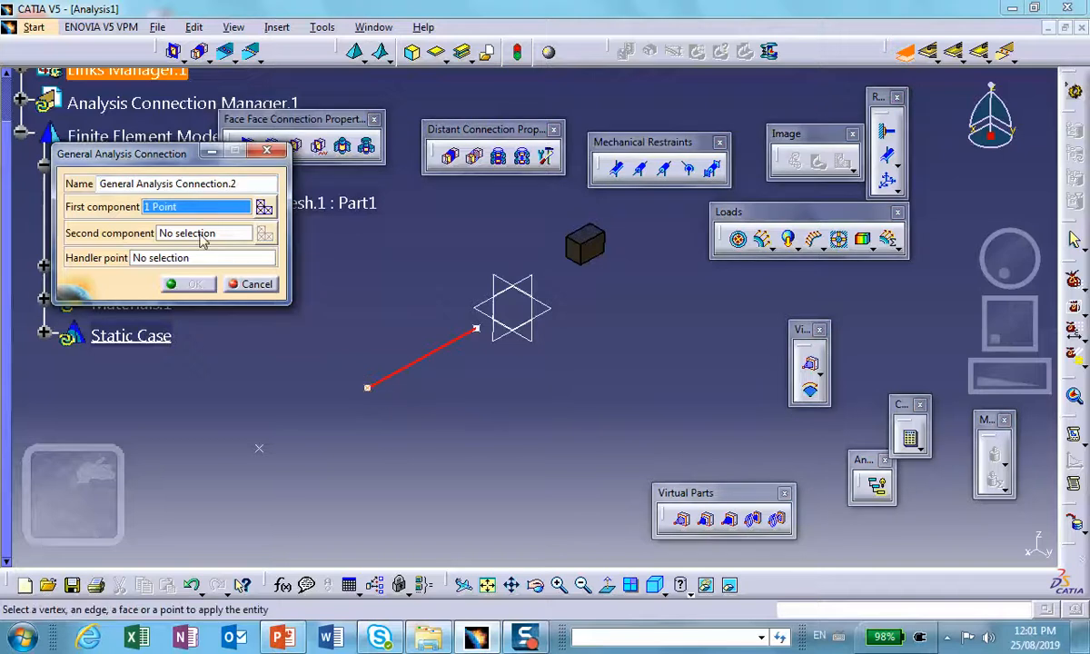
pyautogui.click(260, 447)
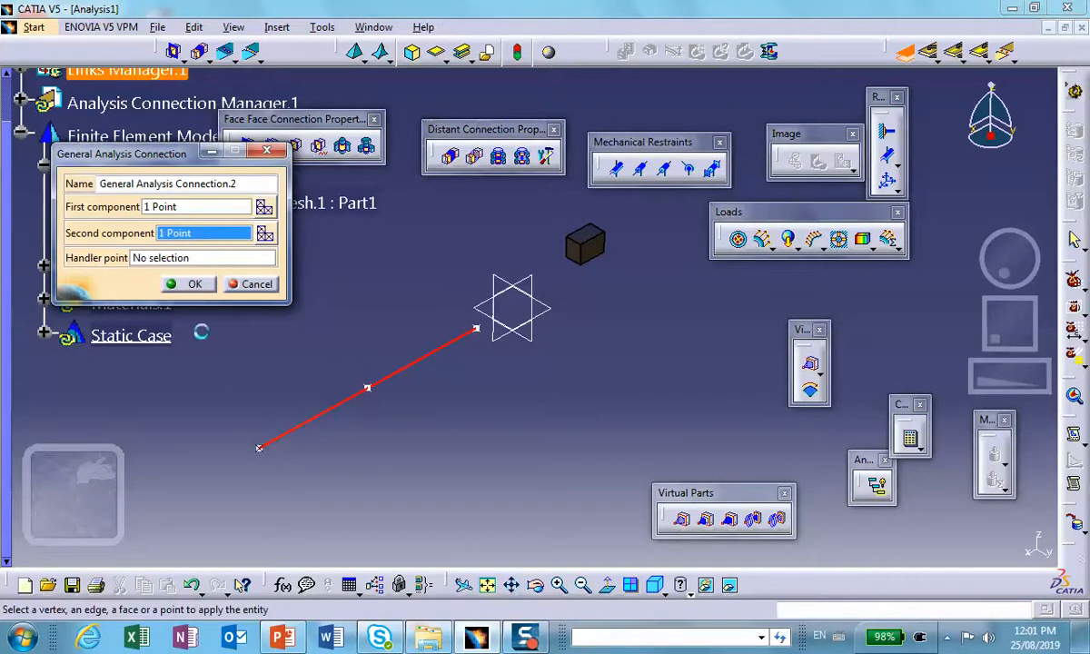
pyautogui.click(193, 284)
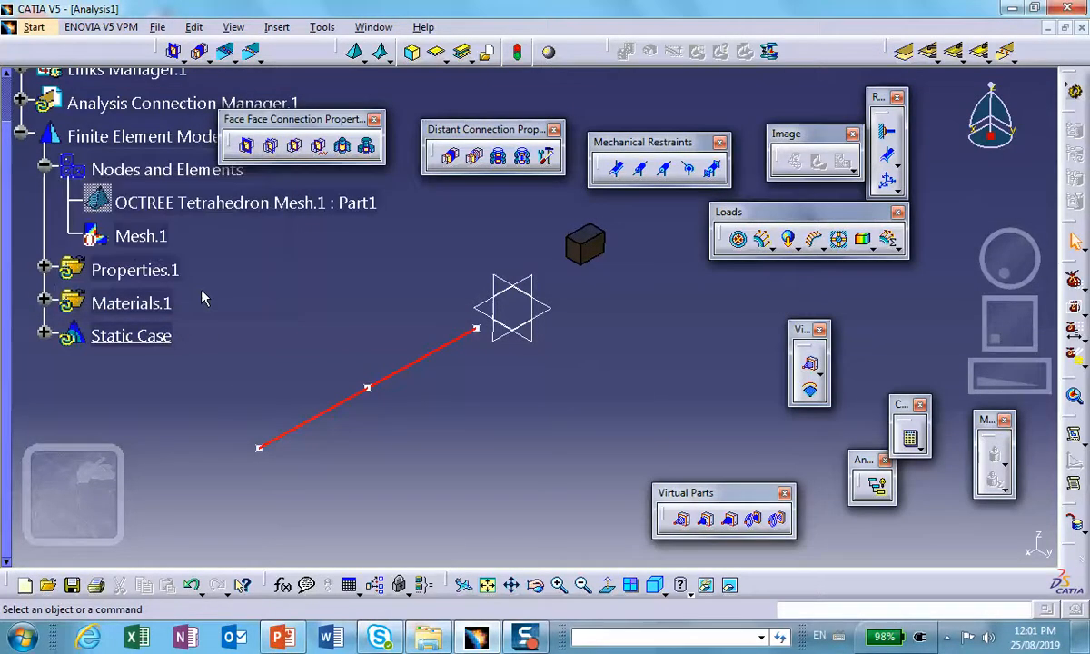
pyautogui.click(20, 98)
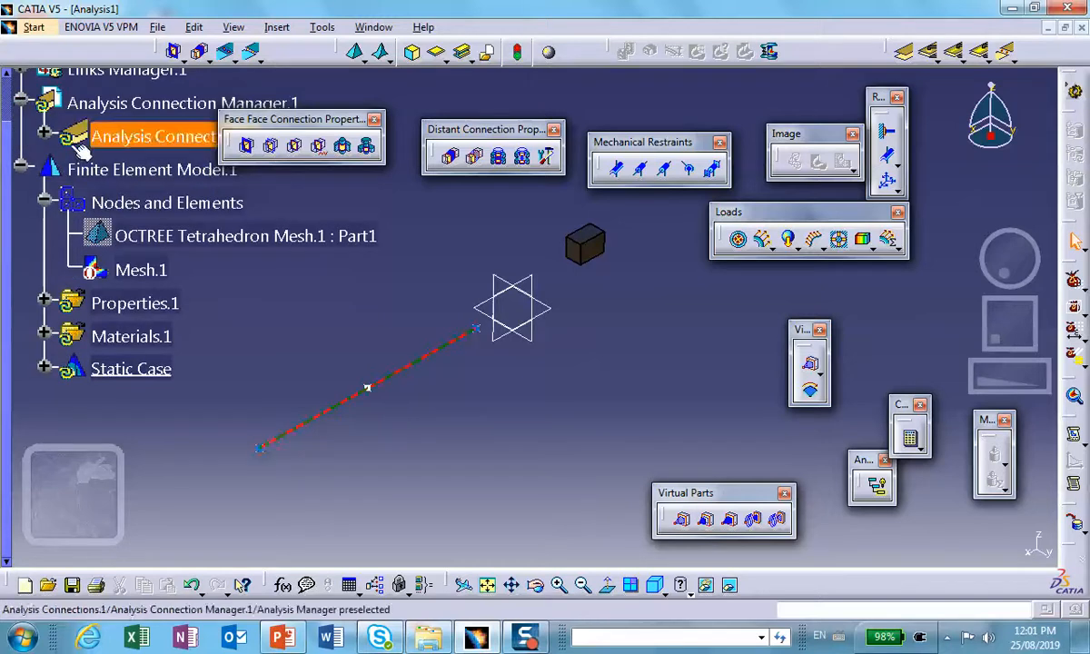
pyautogui.click(41, 135)
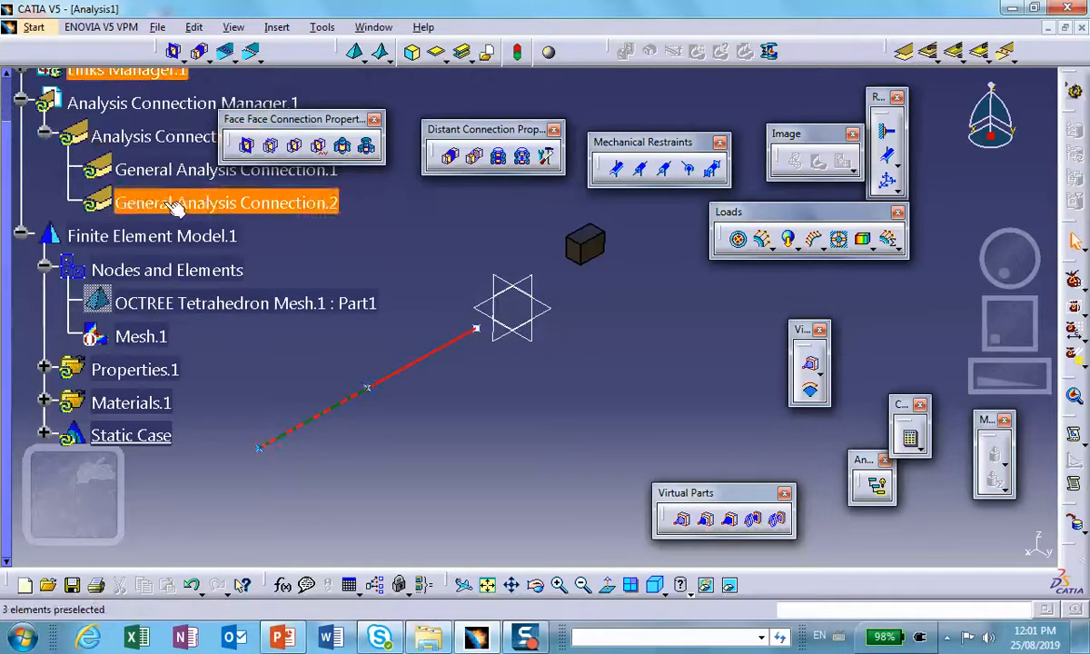
pyautogui.click(43, 133)
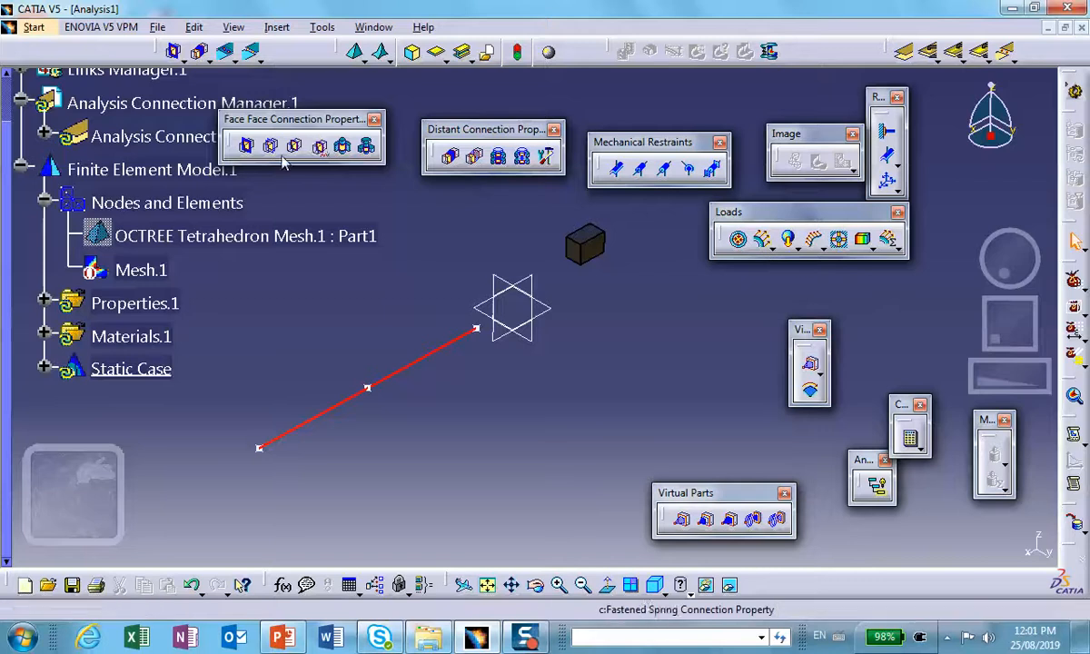
# Start a user-defined distant connection property on the connection between the nearest and middle points, with Rigid-Spring-Rigid as its middle type.
pyautogui.click(545, 159)
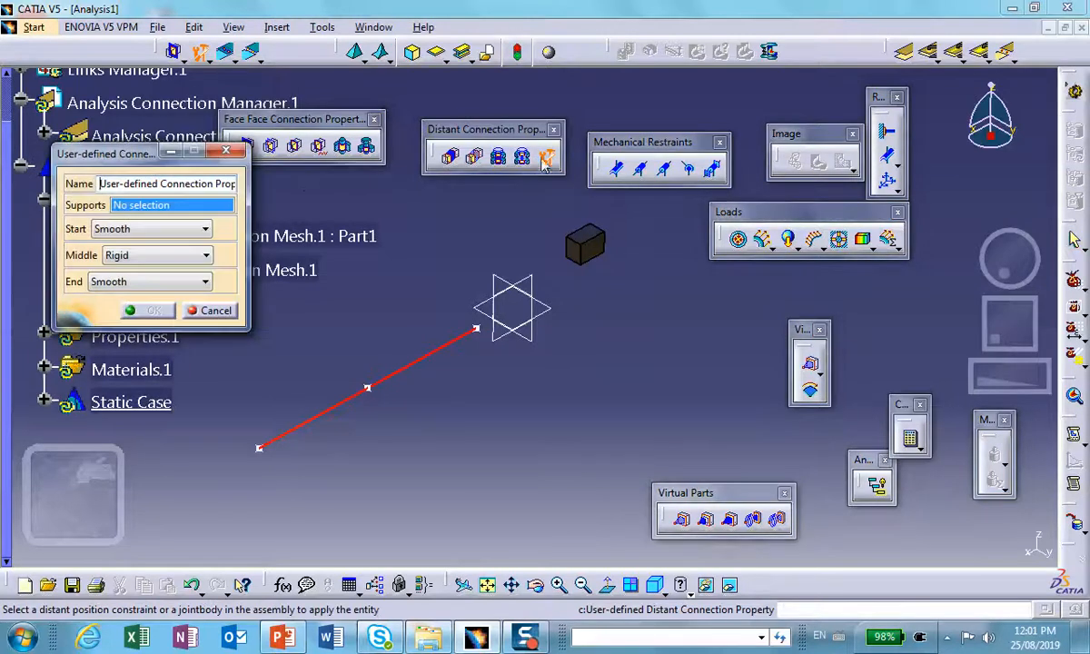
pyautogui.moveTo(123, 156); pyautogui.dragTo(724, 205)
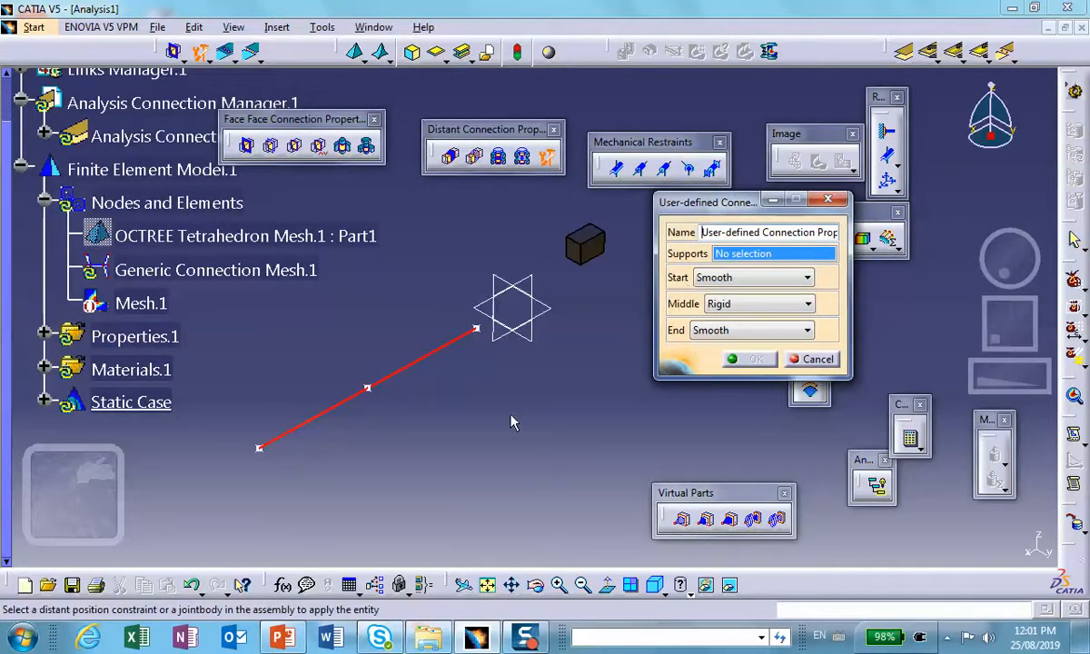
pyautogui.click(431, 353)
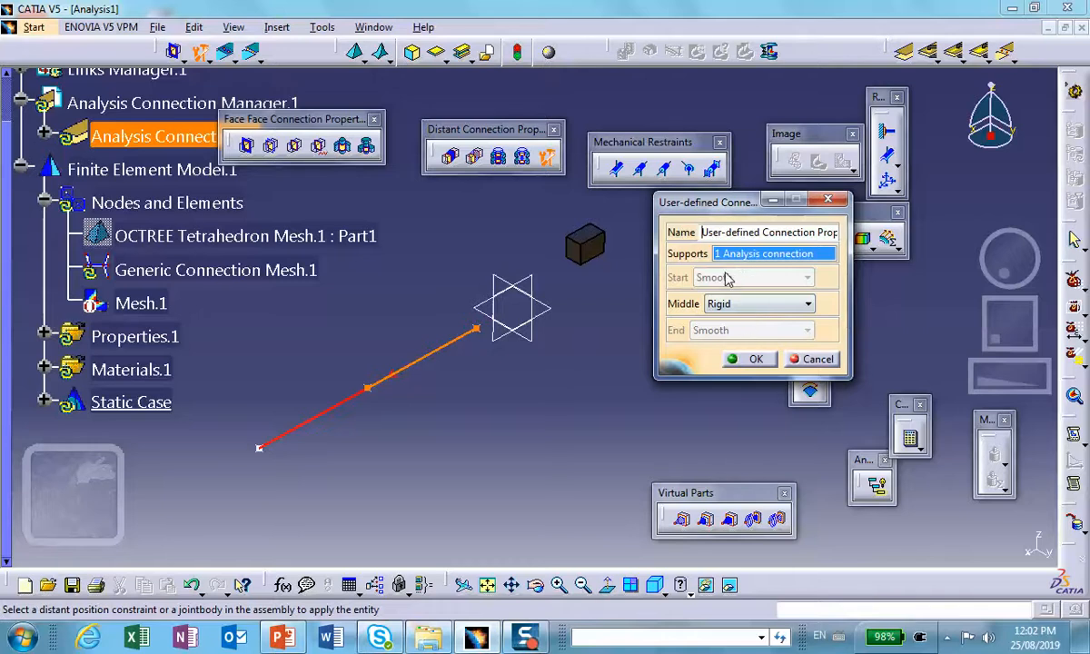
pyautogui.click(809, 304)
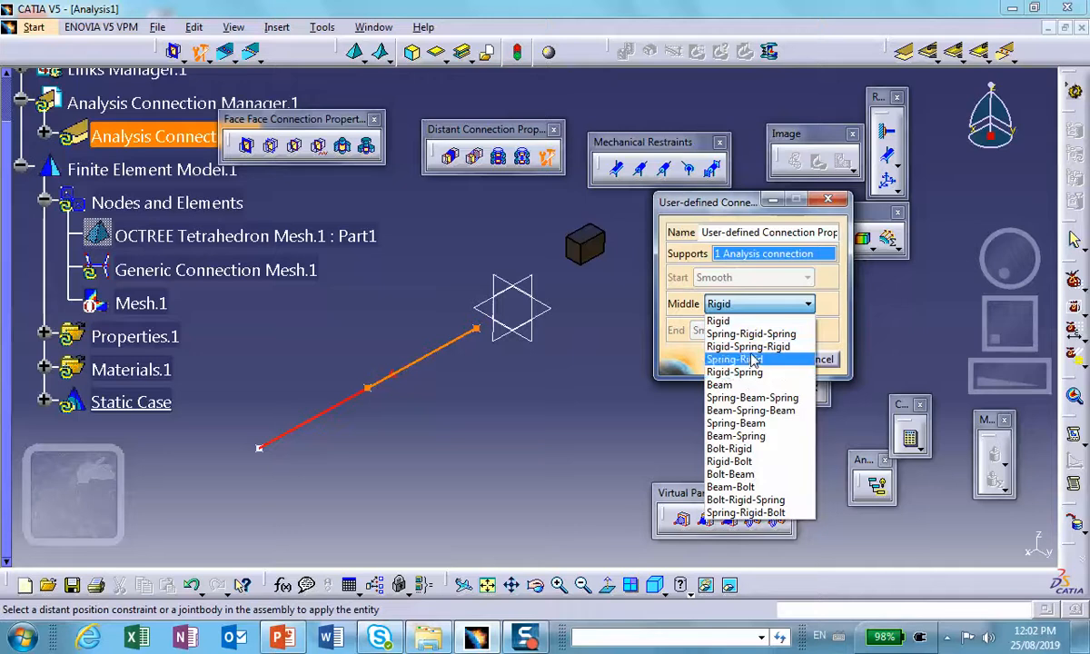
pyautogui.click(751, 347)
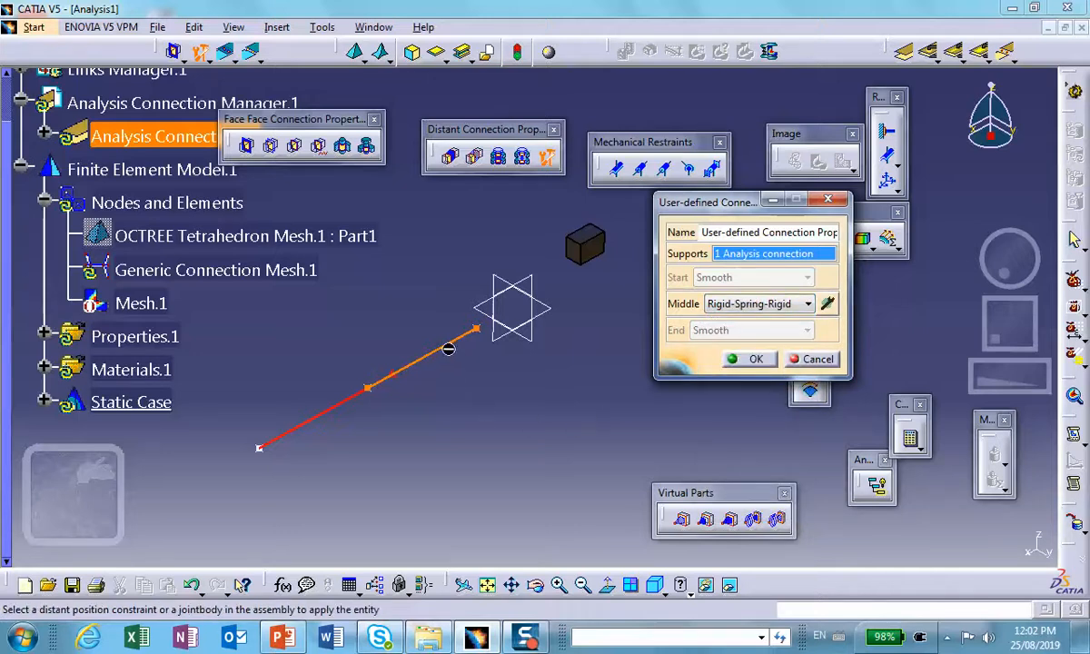
# Set translation stiffness 1 of the nearest-to-middle connection's spring to 150MN_m, the k1 value in the PowerPoint example, and complete the property.
pyautogui.click(828, 304)
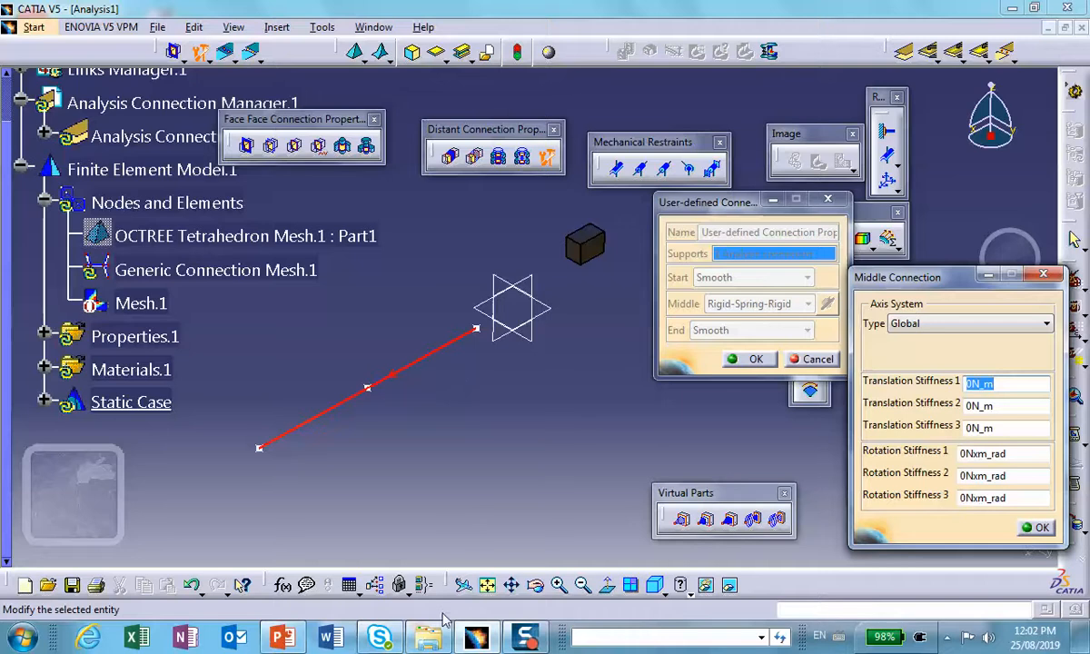
pyautogui.click(281, 640)
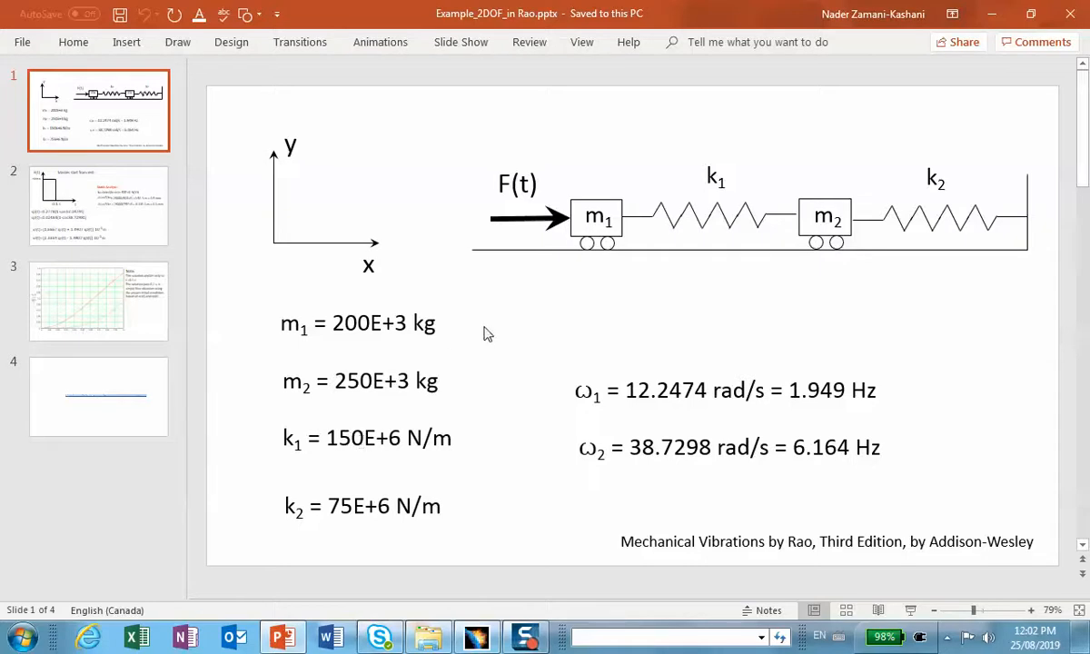
pyautogui.click(991, 16)
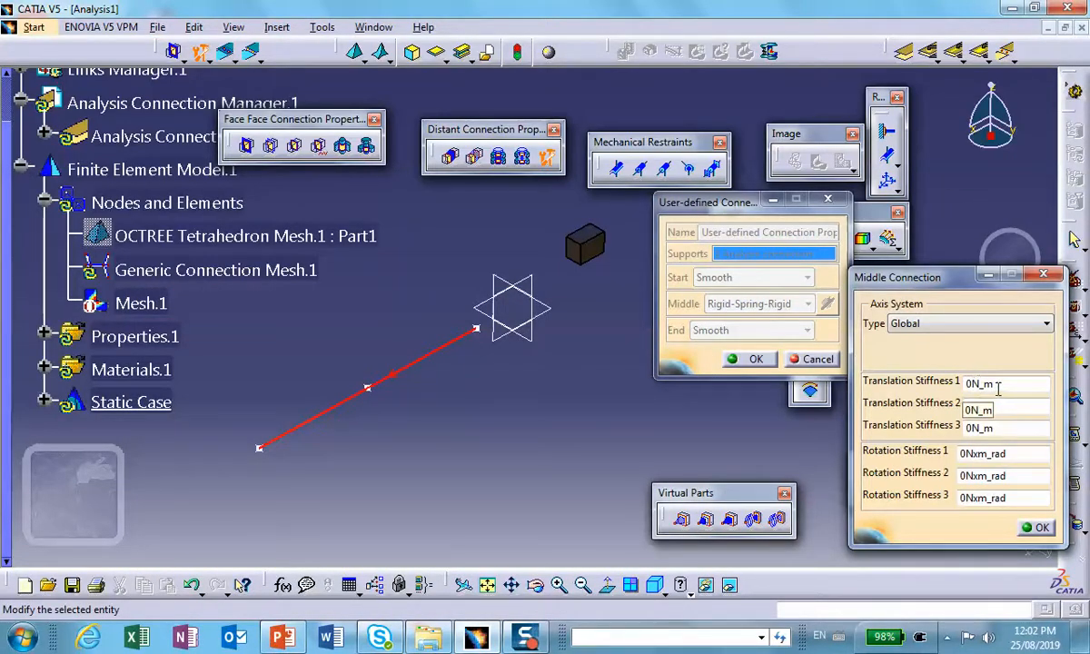
pyautogui.moveTo(999, 389); pyautogui.dragTo(904, 370)
pyautogui.write('150')
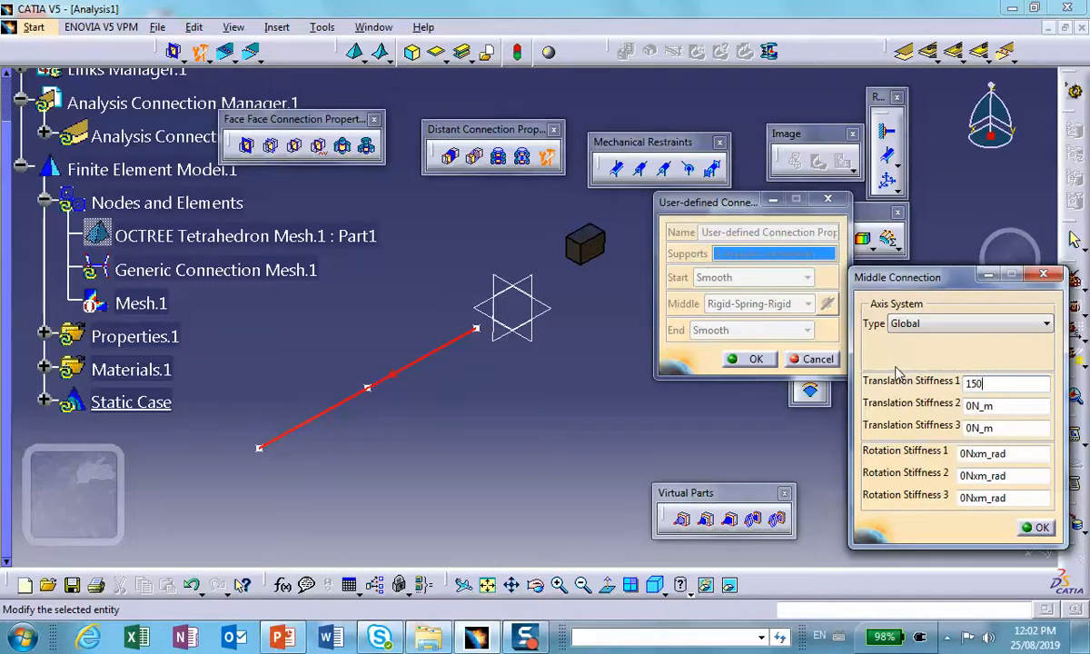
pyautogui.write('MN_m')
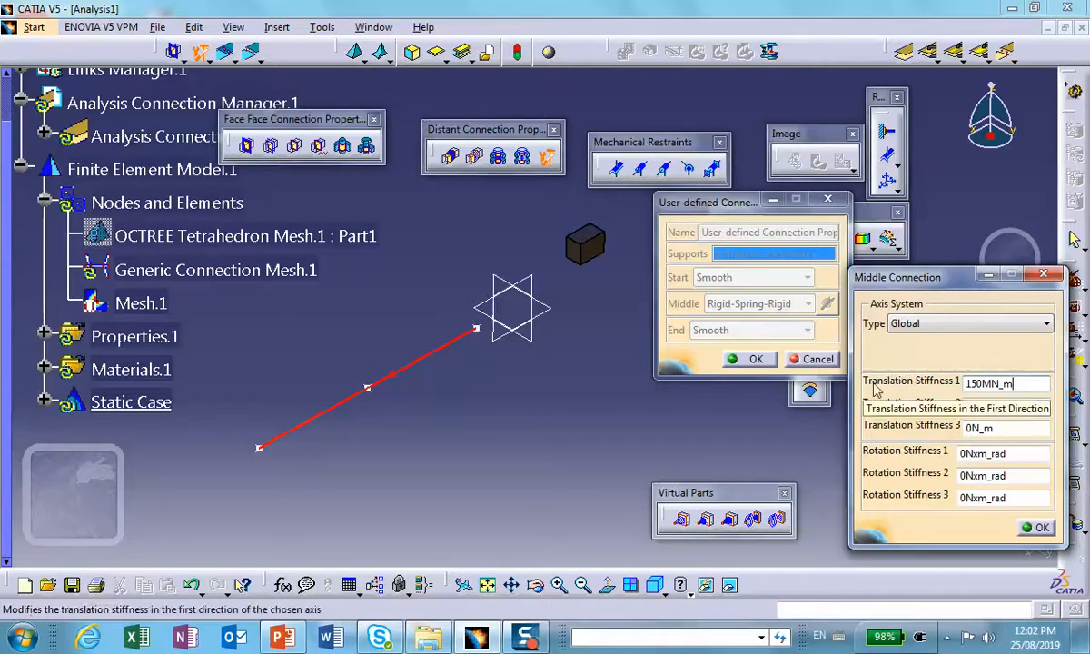
pyautogui.click(1004, 427)
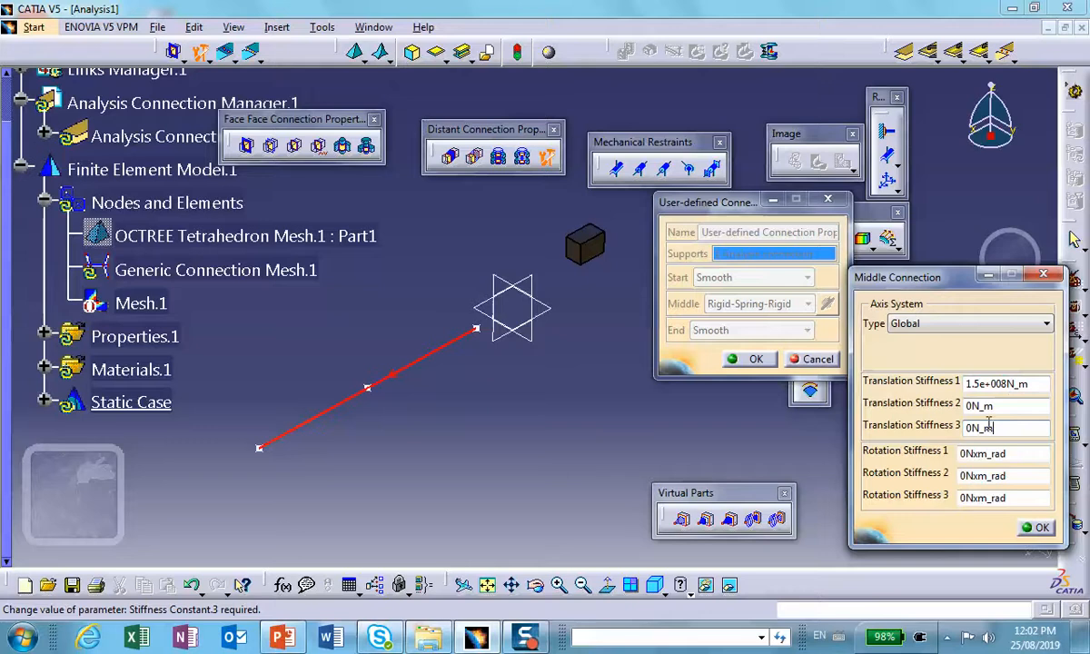
pyautogui.click(1037, 527)
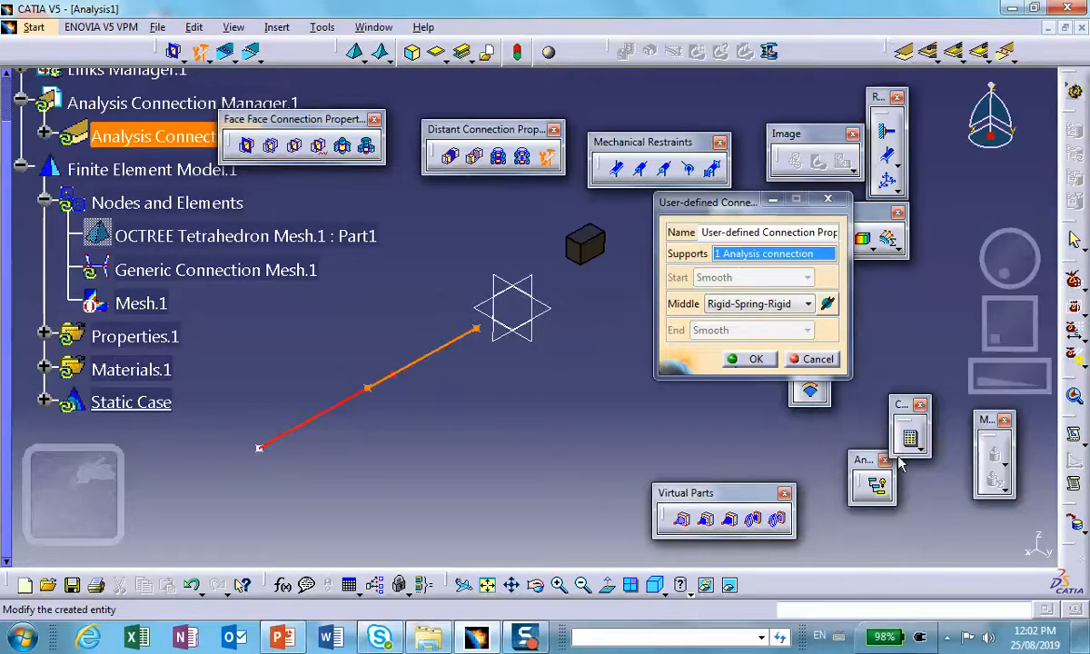
pyautogui.click(749, 359)
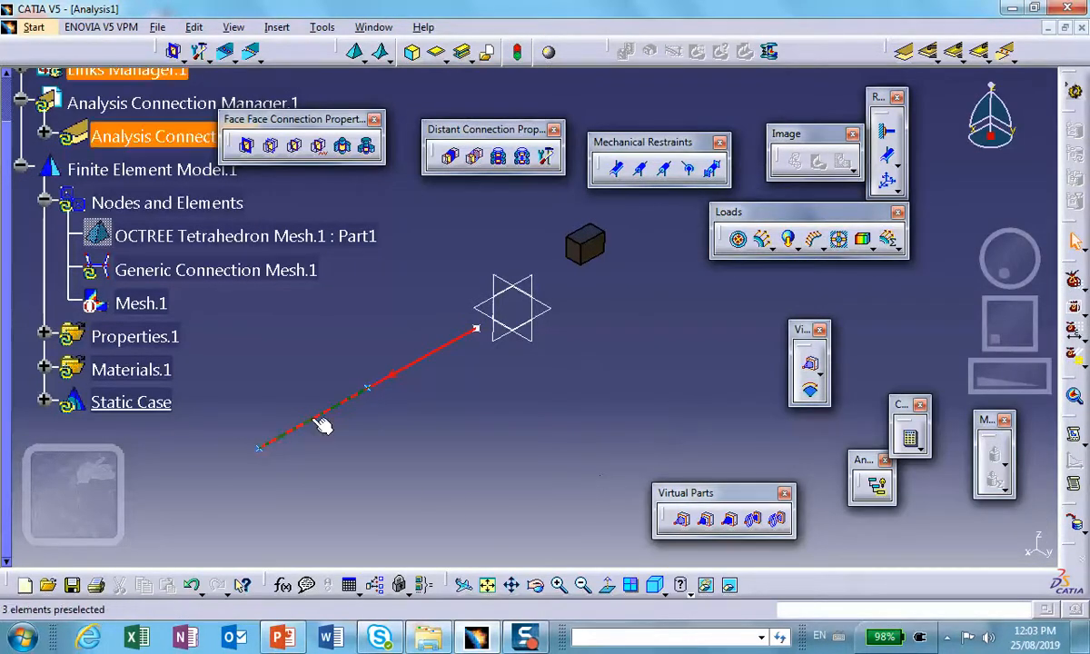
# Check k2 in the PowerPoint example, then start a Rigid-Spring-Rigid user-defined distant connection property on the middle-to-farthest connection in CATIA.
pyautogui.click(291, 548)
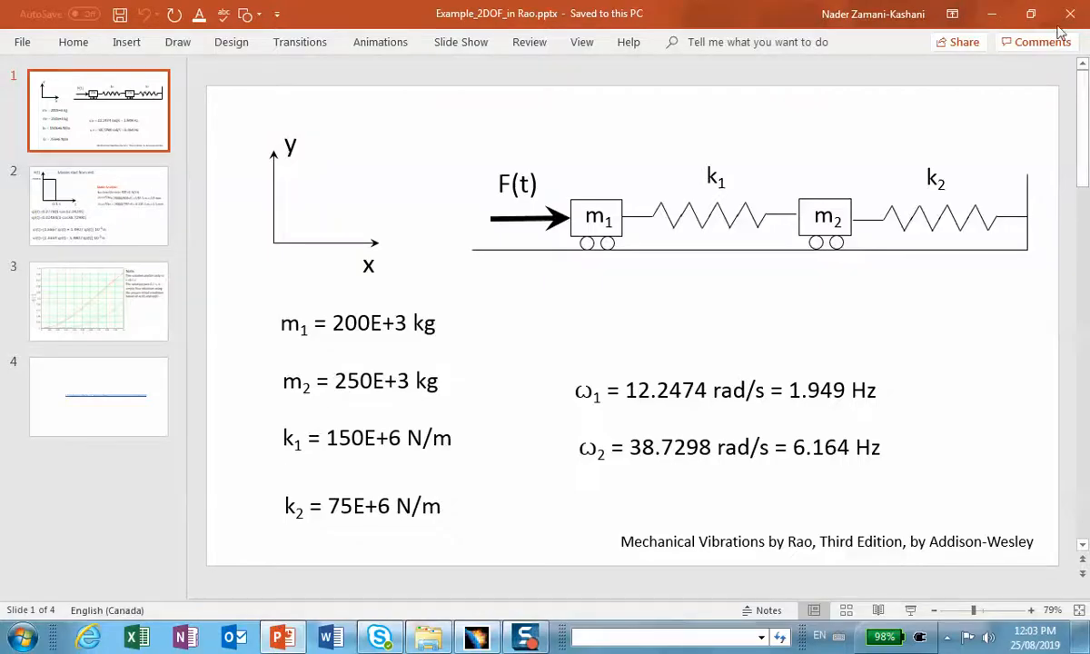
pyautogui.click(992, 14)
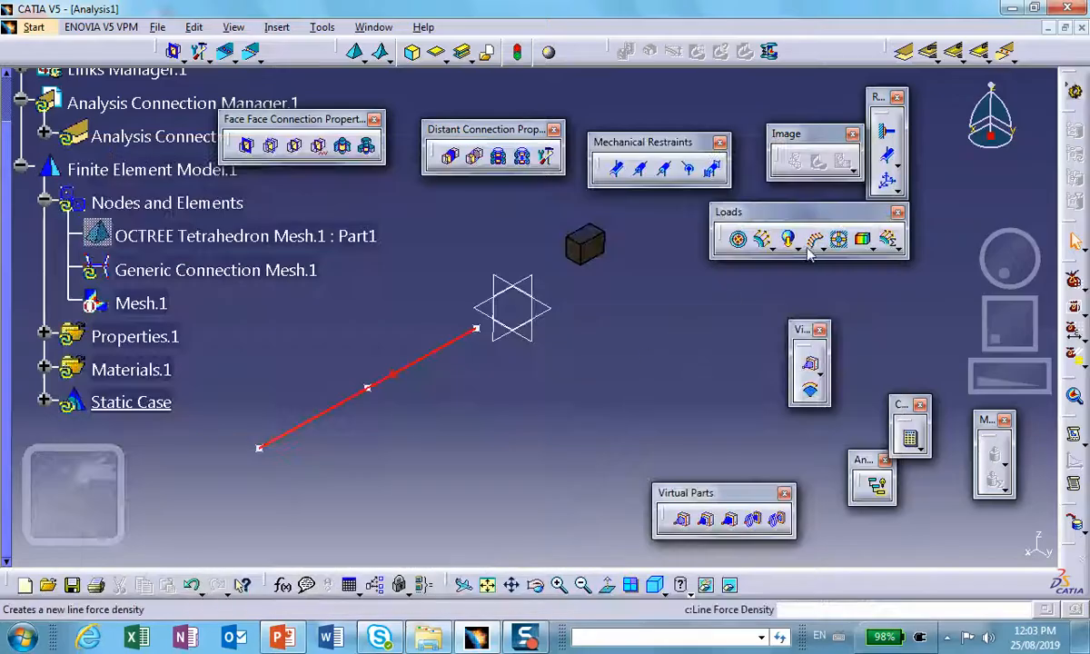
pyautogui.click(545, 159)
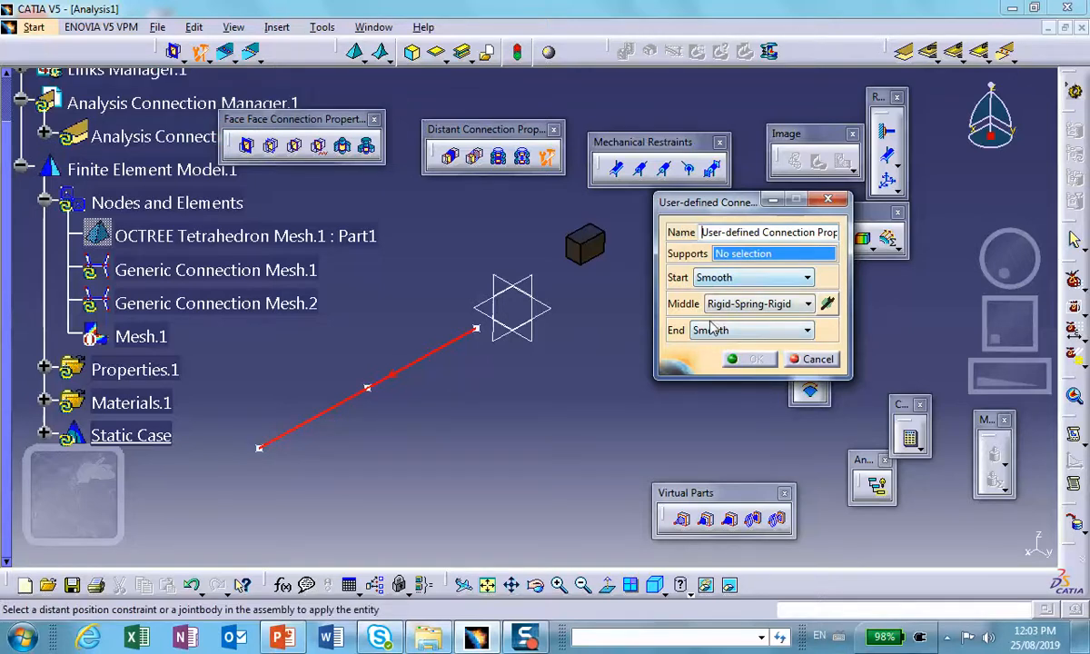
pyautogui.click(314, 417)
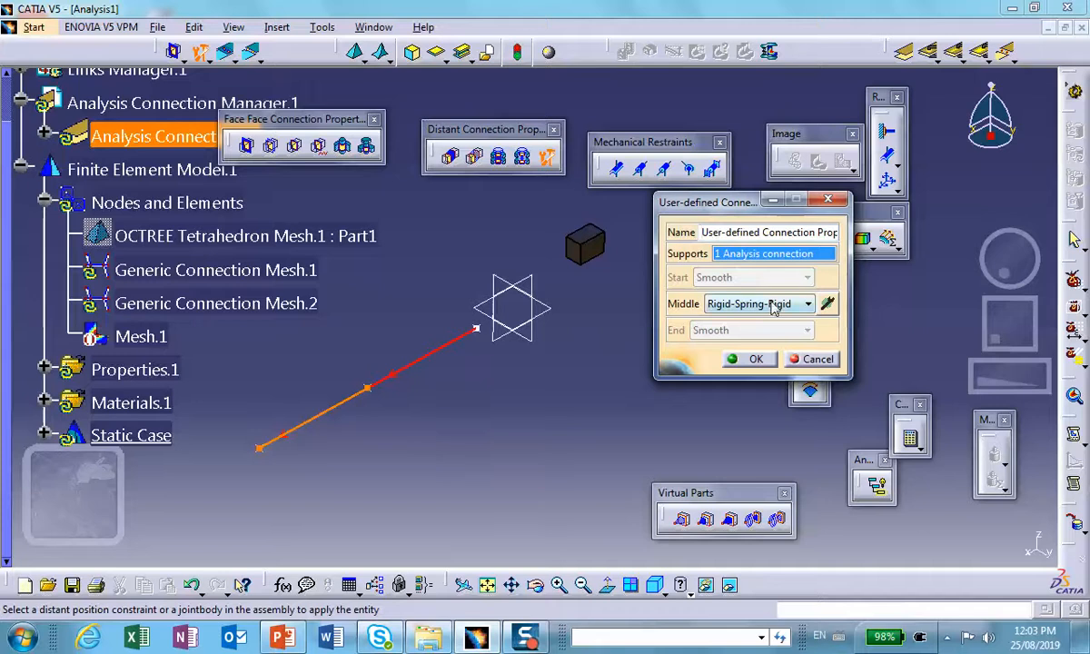
# Set translation stiffness 1 of the middle-to-farthest connection's spring to .75e+008N_m in the global axis system and complete the property.
pyautogui.click(827, 305)
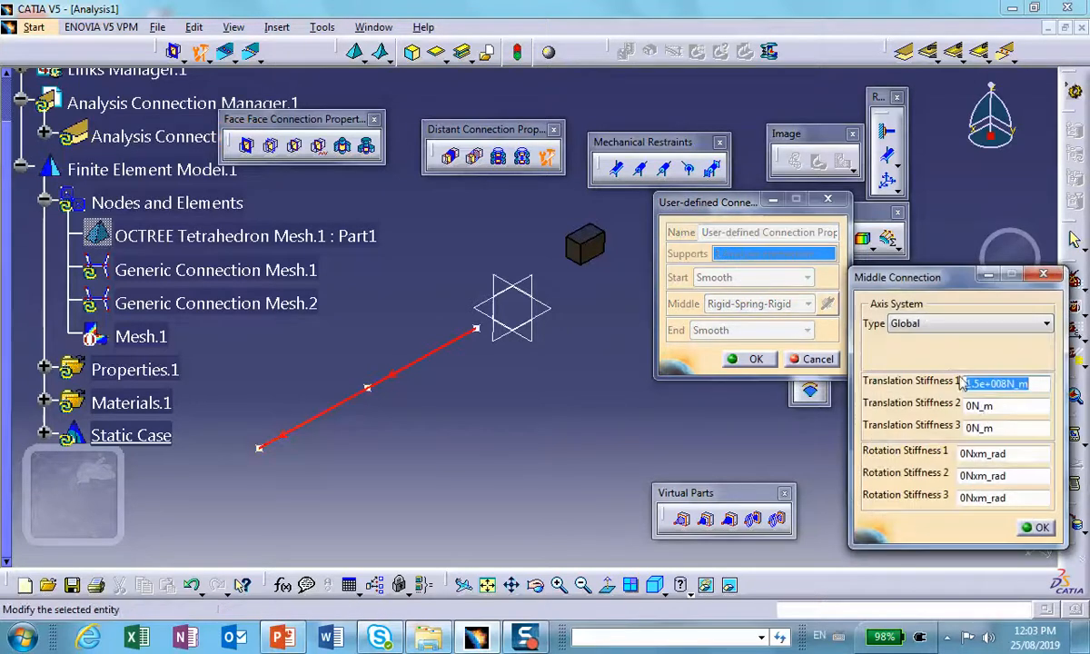
pyautogui.click(978, 386)
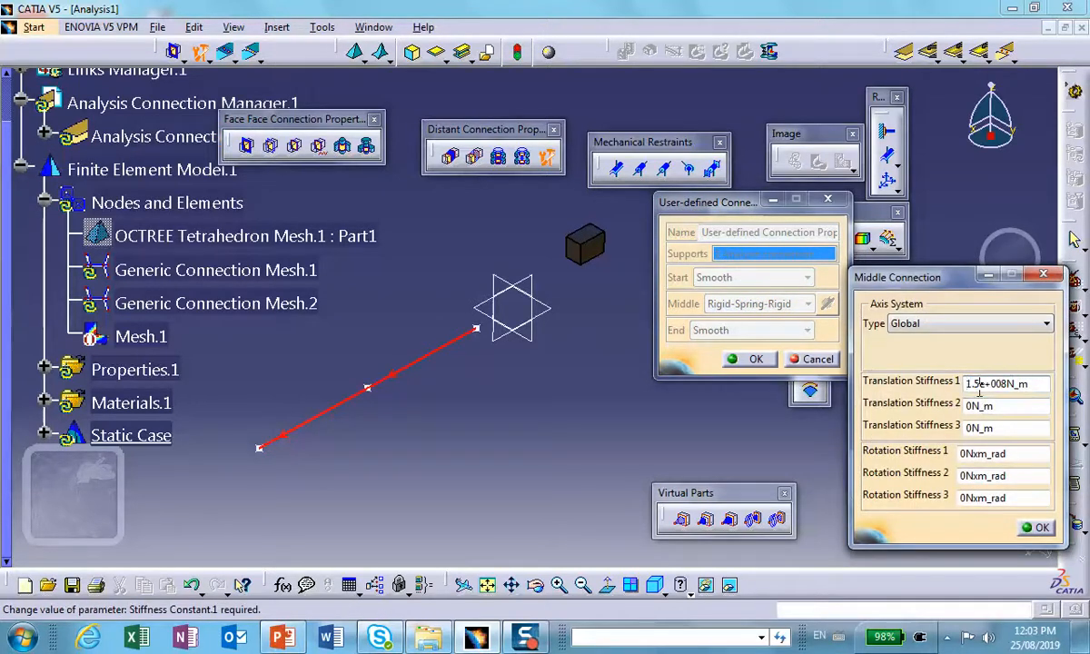
pyautogui.press('BackSpace')
pyautogui.press('BackSpace')
pyautogui.press('BackSpace')
pyautogui.write('1.75')
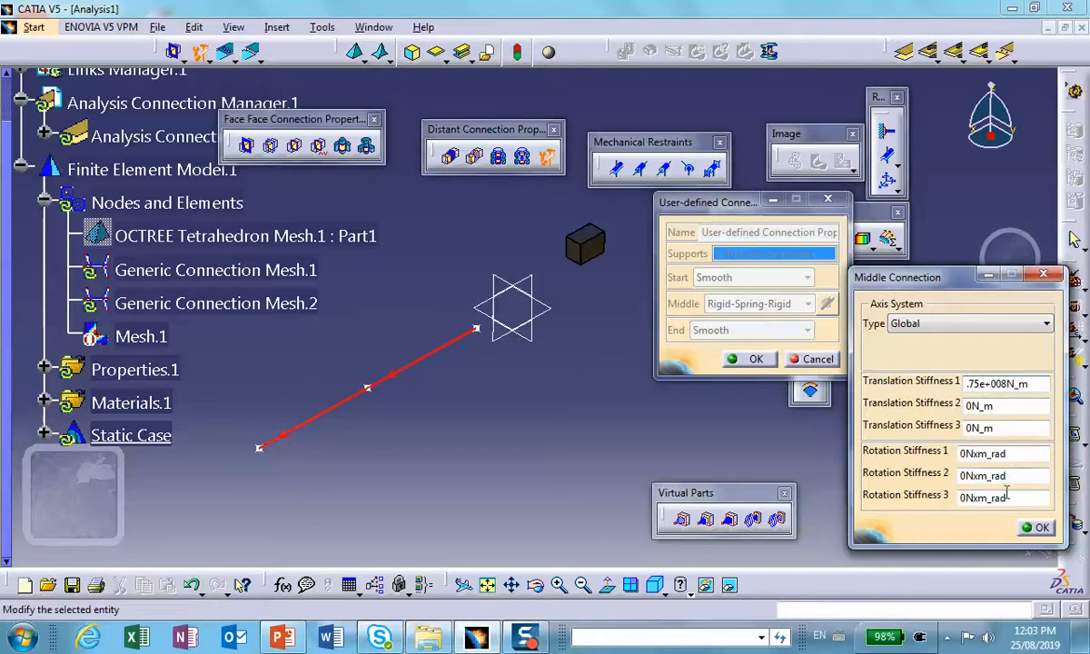
pyautogui.click(1040, 532)
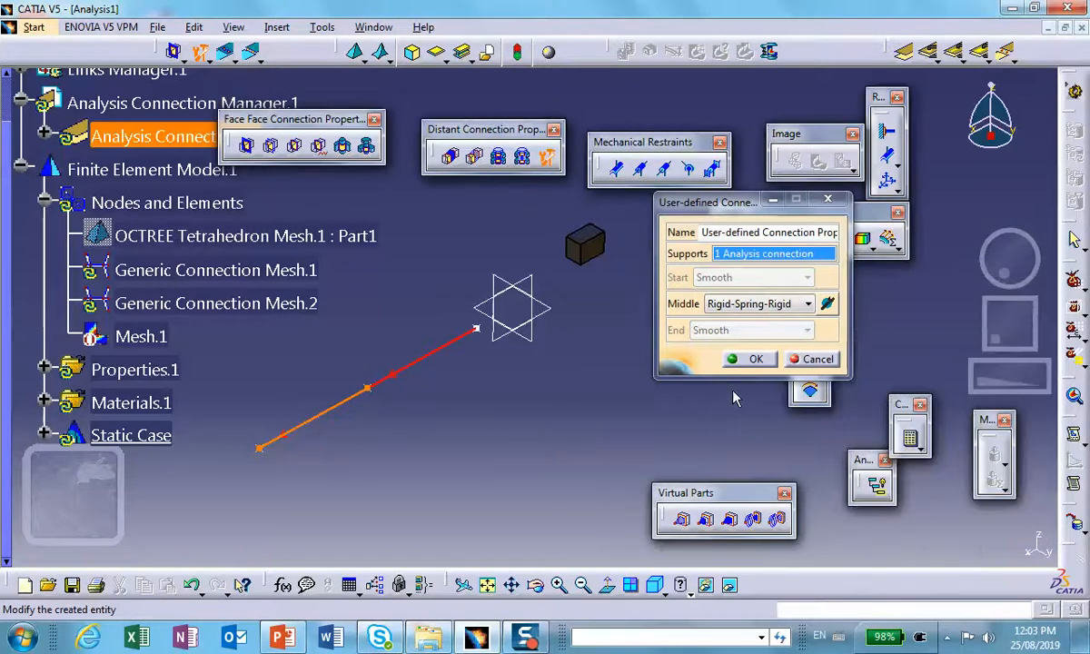
pyautogui.click(755, 359)
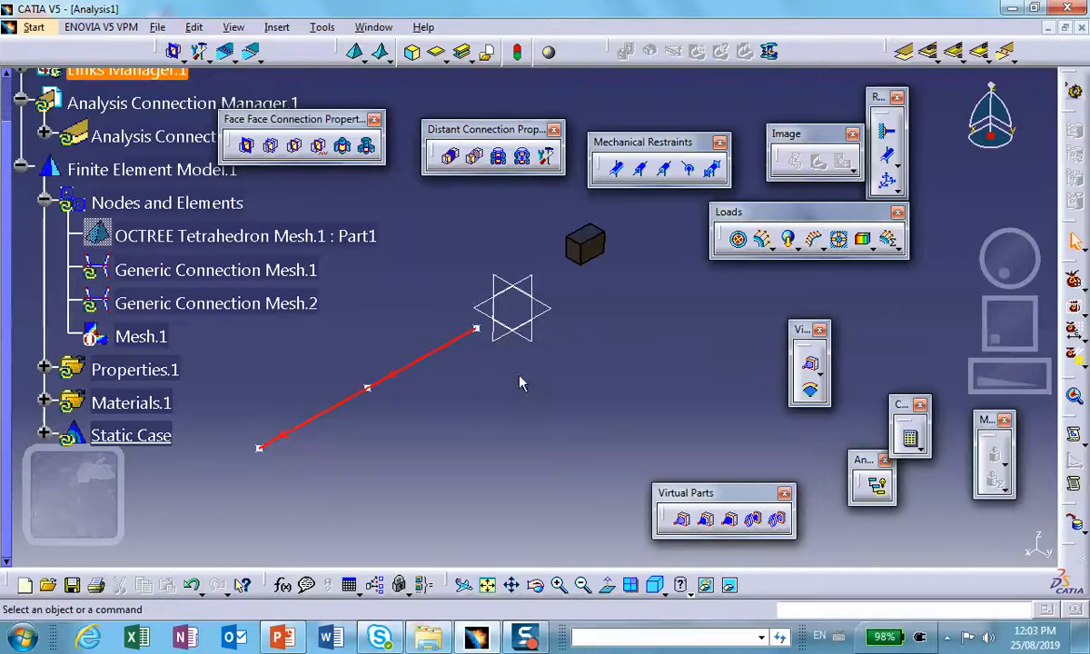
# Clamp all six faces of the block.
pyautogui.click(887, 131)
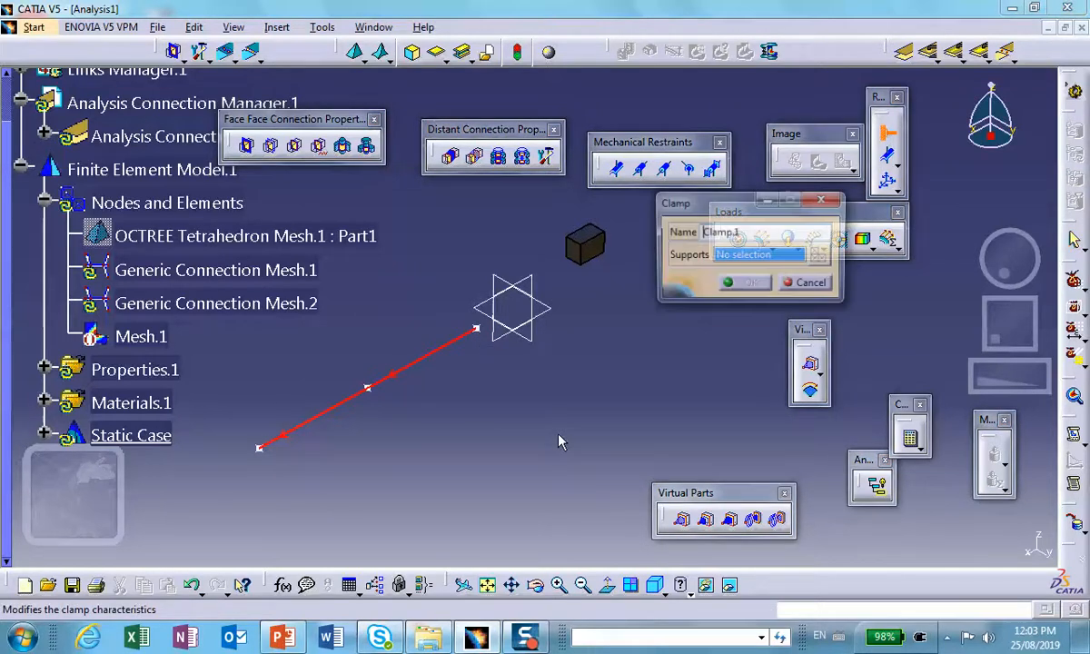
pyautogui.moveTo(567, 348); pyautogui.dragTo(567, 217, button='middle')
pyautogui.moveTo(520, 309); pyautogui.dragTo(308, 423, button='middle')
pyautogui.click(499, 336)
pyautogui.click(514, 400)
pyautogui.click(437, 409)
pyautogui.moveTo(619, 403); pyautogui.dragTo(409, 415, button='middle')
pyautogui.moveTo(892, 420); pyautogui.dragTo(565, 370, button='middle')
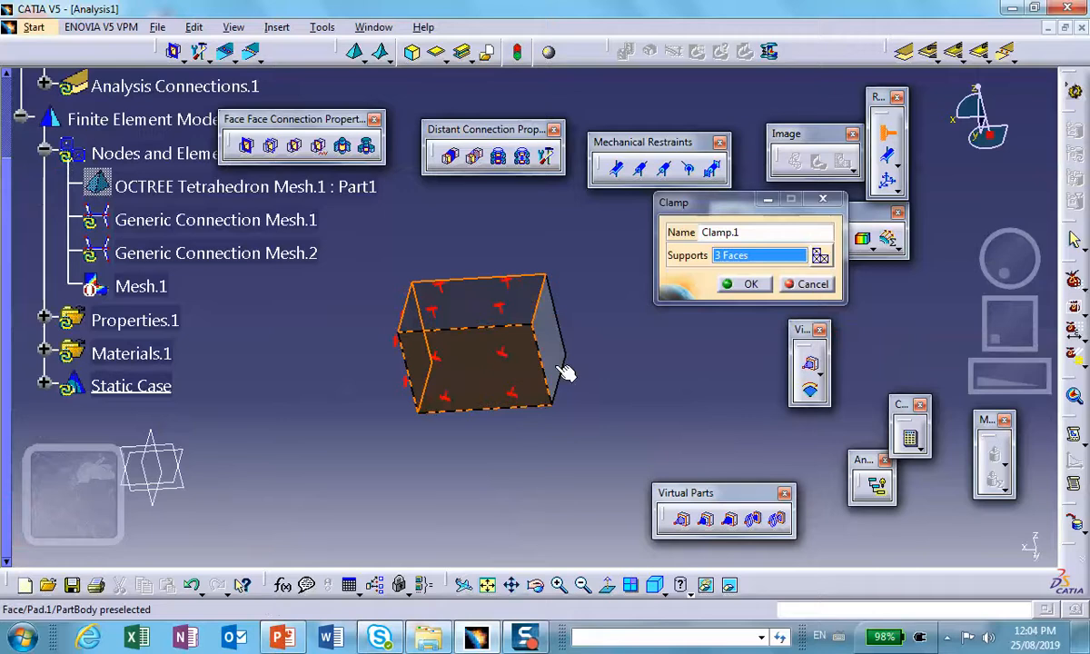
pyautogui.click(556, 350)
pyautogui.moveTo(554, 312); pyautogui.dragTo(405, 440, button='middle')
pyautogui.moveTo(555, 425); pyautogui.dragTo(250, 558, button='middle')
pyautogui.moveTo(573, 341); pyautogui.dragTo(502, 350, button='middle')
pyautogui.click(498, 263)
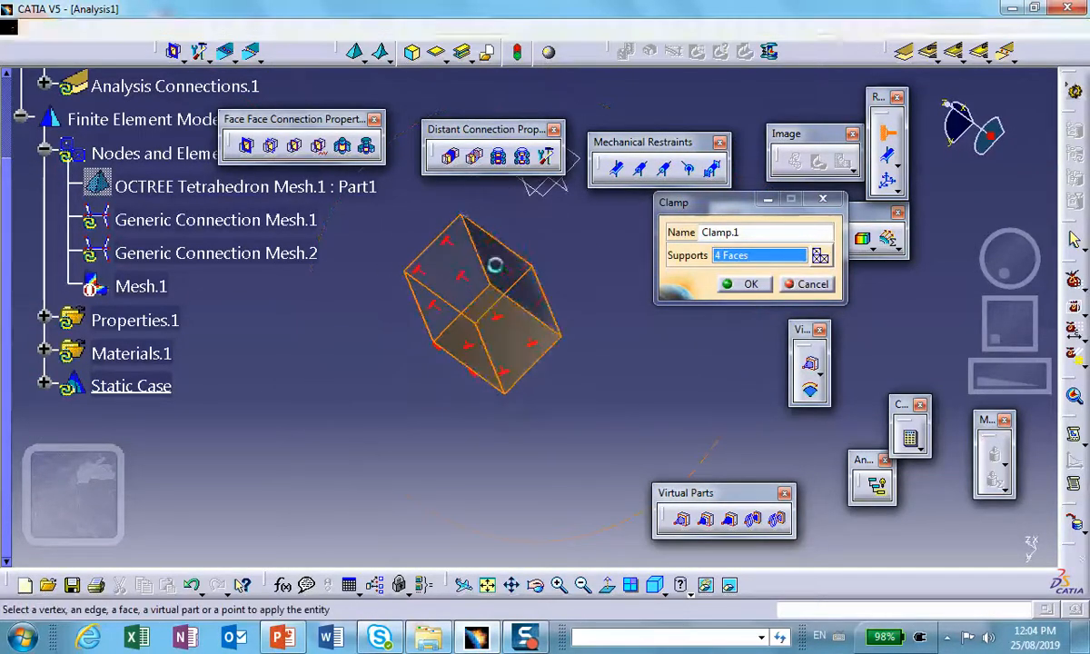
pyautogui.moveTo(577, 414); pyautogui.dragTo(454, 278, button='middle')
pyautogui.scroll(1, 570, 465)
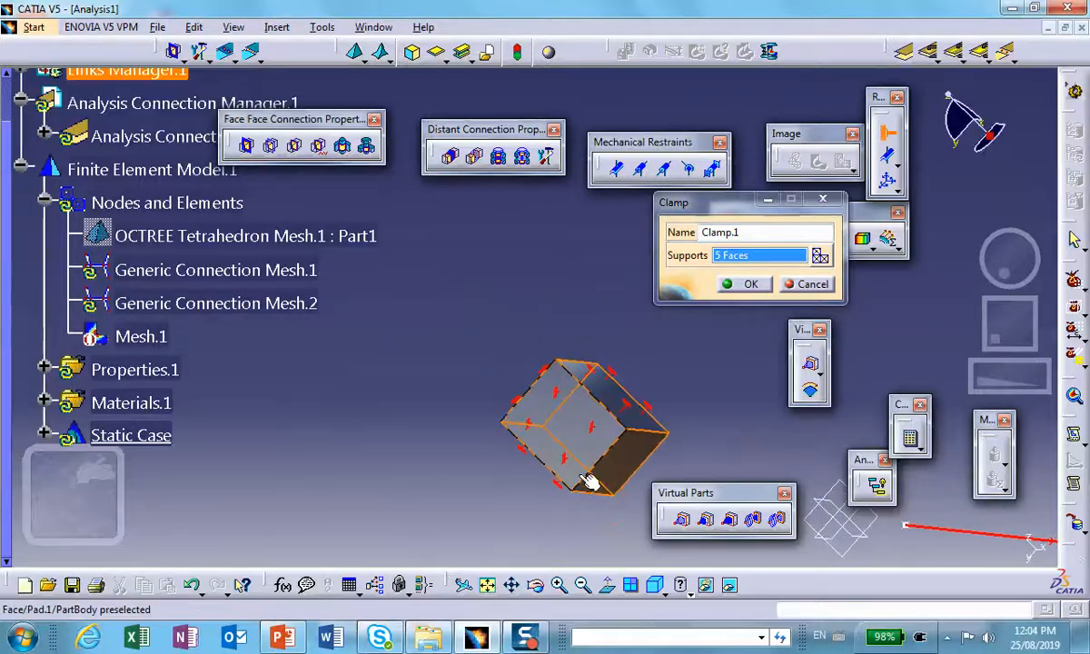
pyautogui.click(619, 476)
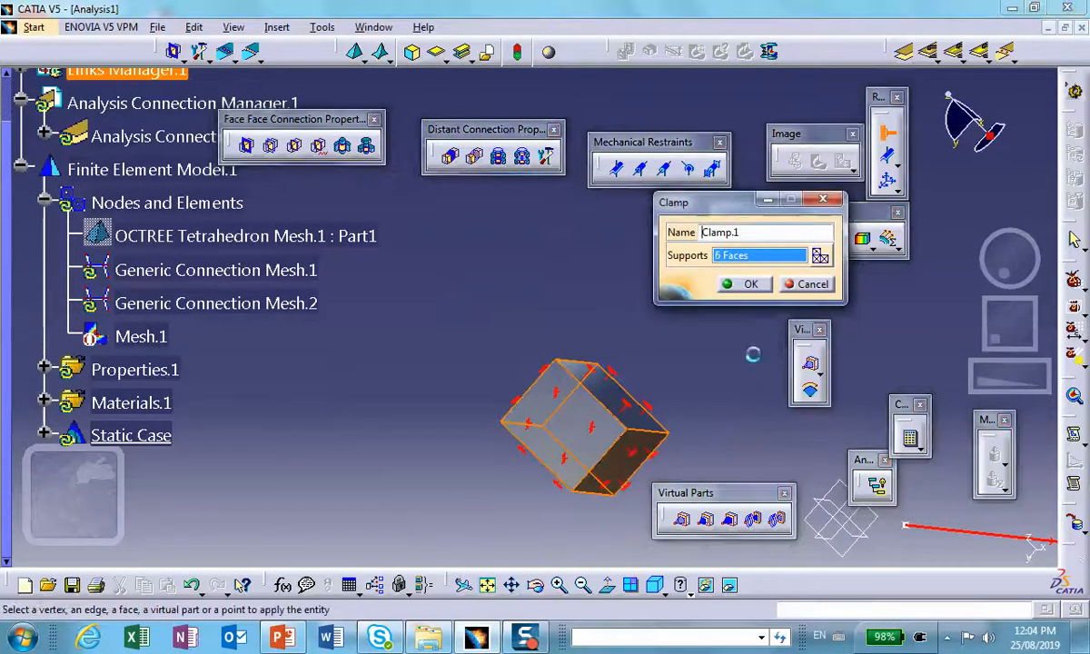
pyautogui.click(746, 283)
# Clamp the X-axis point farthest from the origin.
pyautogui.moveTo(506, 303); pyautogui.dragTo(549, 441, button='middle')
pyautogui.moveTo(446, 318); pyautogui.dragTo(845, 299, button='middle')
pyautogui.moveTo(666, 220); pyautogui.dragTo(681, 471, button='middle')
pyautogui.moveTo(689, 409); pyautogui.dragTo(643, 289, button='middle')
pyautogui.moveTo(358, 460); pyautogui.dragTo(834, 425, button='middle')
pyautogui.moveTo(607, 438); pyautogui.dragTo(480, 426, button='middle')
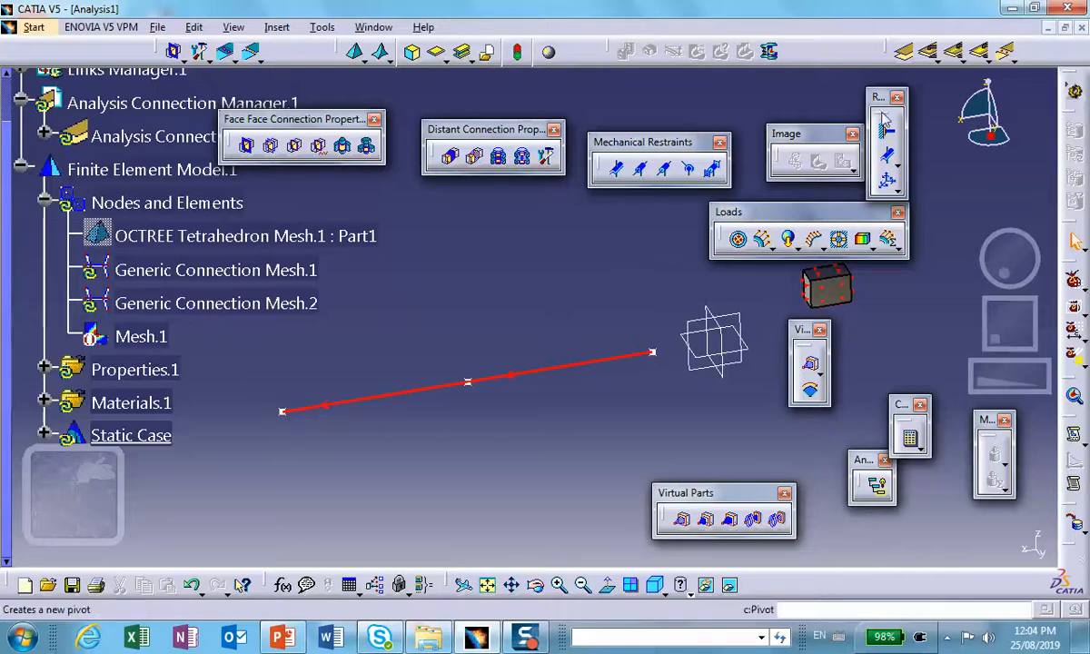
pyautogui.click(887, 132)
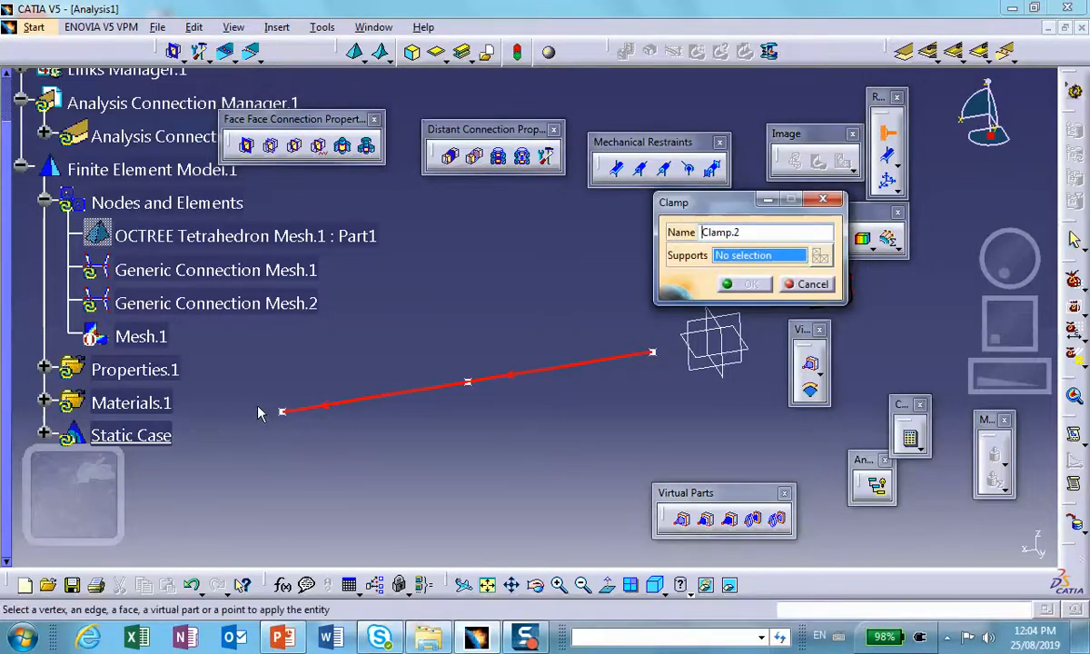
pyautogui.click(281, 411)
pyautogui.press('Return')
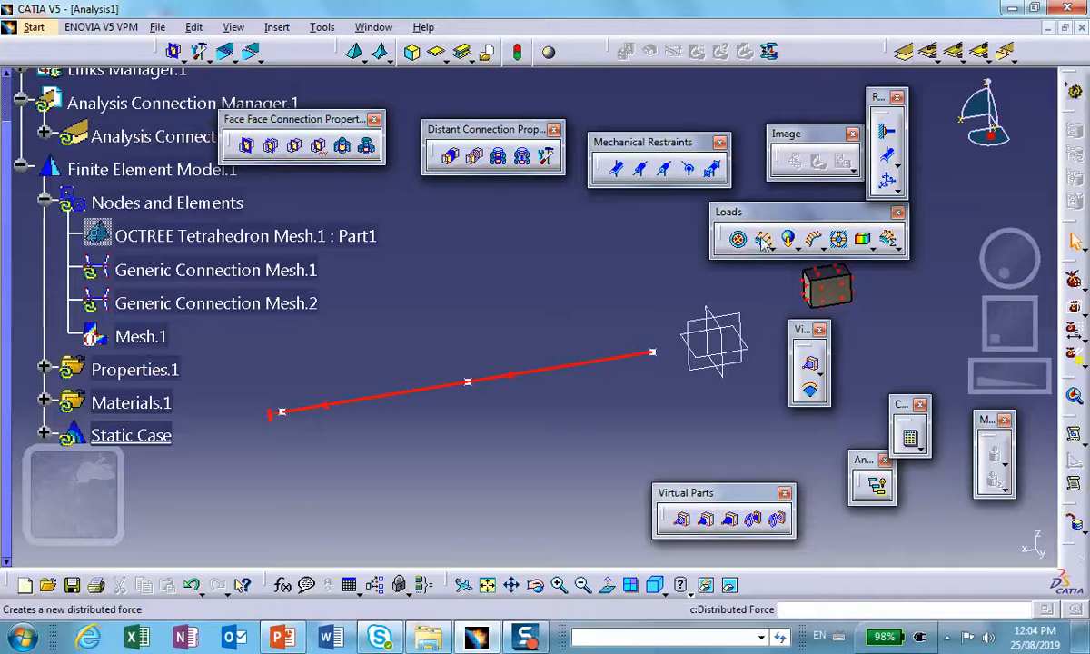
# Start a user-defined restraint that blocks translations 2 and 3 and all three rotations in the global axis system, leaving translation 1 free.
pyautogui.click(891, 183)
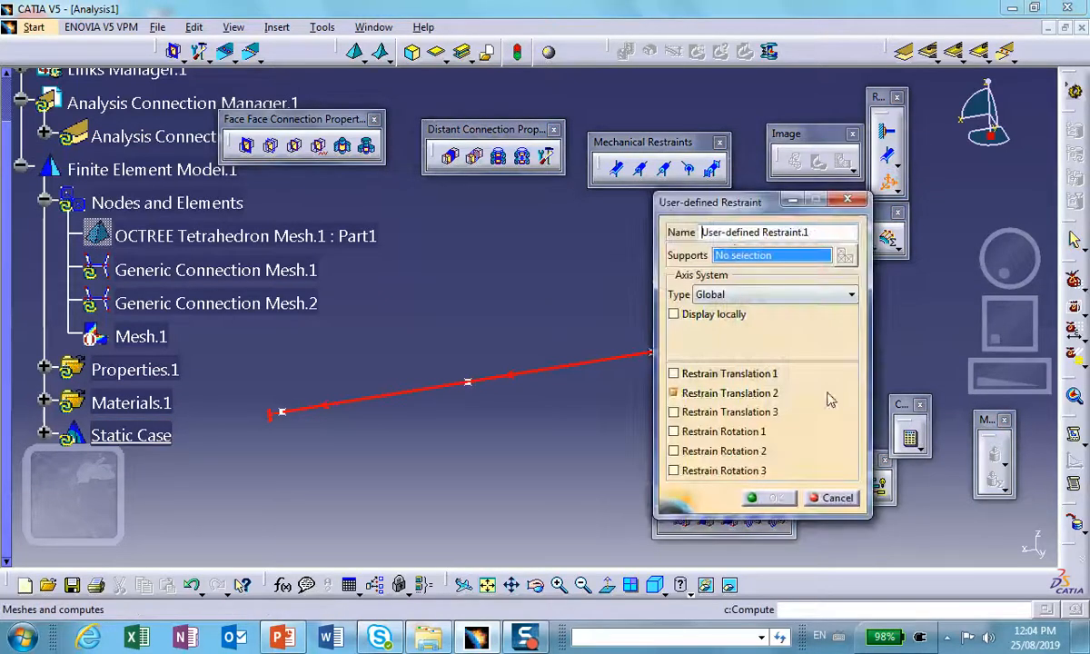
pyautogui.moveTo(692, 201); pyautogui.dragTo(820, 217)
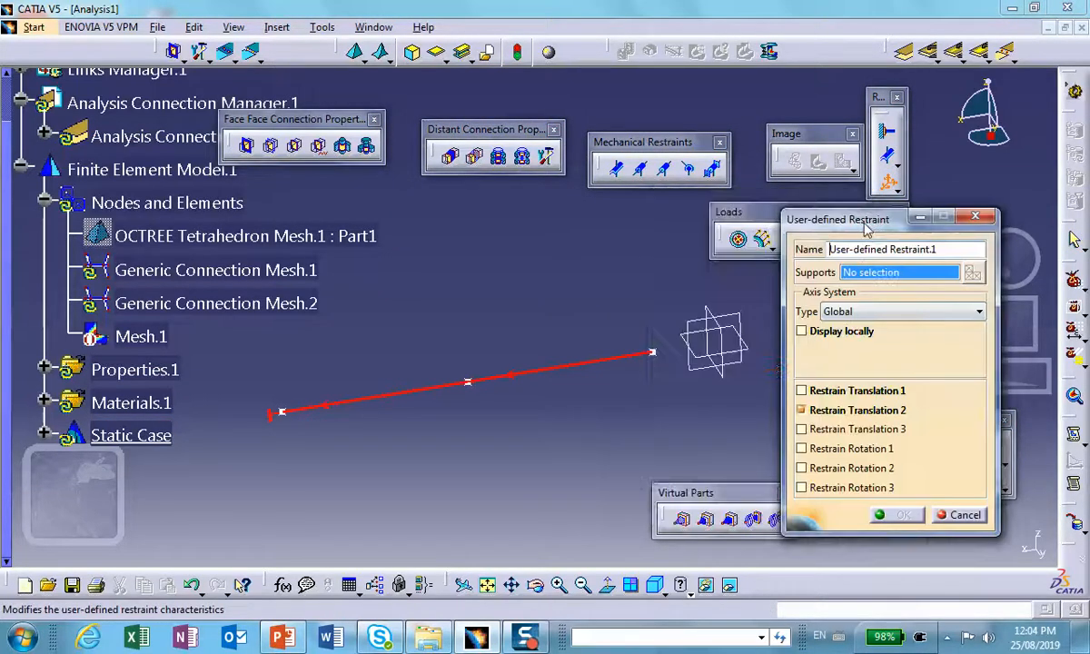
pyautogui.click(802, 410)
pyautogui.click(801, 430)
pyautogui.click(802, 449)
pyautogui.click(802, 468)
pyautogui.click(802, 488)
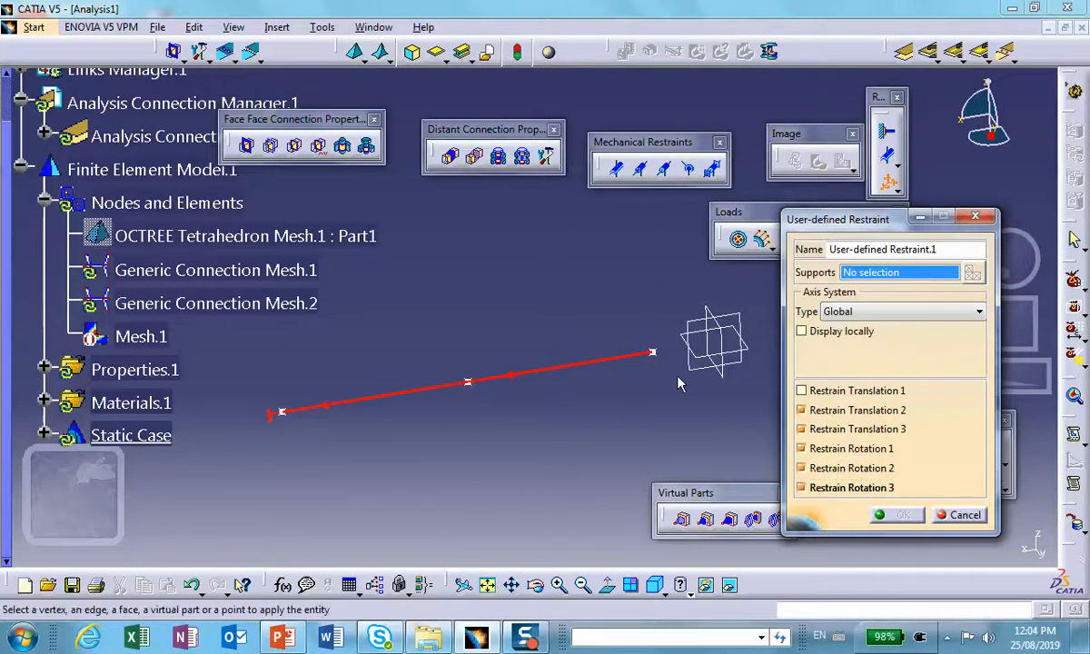
# Apply the user-defined restraint to the point nearest the origin and the middle point.
pyautogui.click(654, 357)
pyautogui.moveTo(663, 370); pyautogui.dragTo(641, 173, button='middle')
pyautogui.moveTo(632, 341); pyautogui.dragTo(205, 288, button='middle')
pyautogui.moveTo(506, 292); pyautogui.dragTo(759, 466, button='middle')
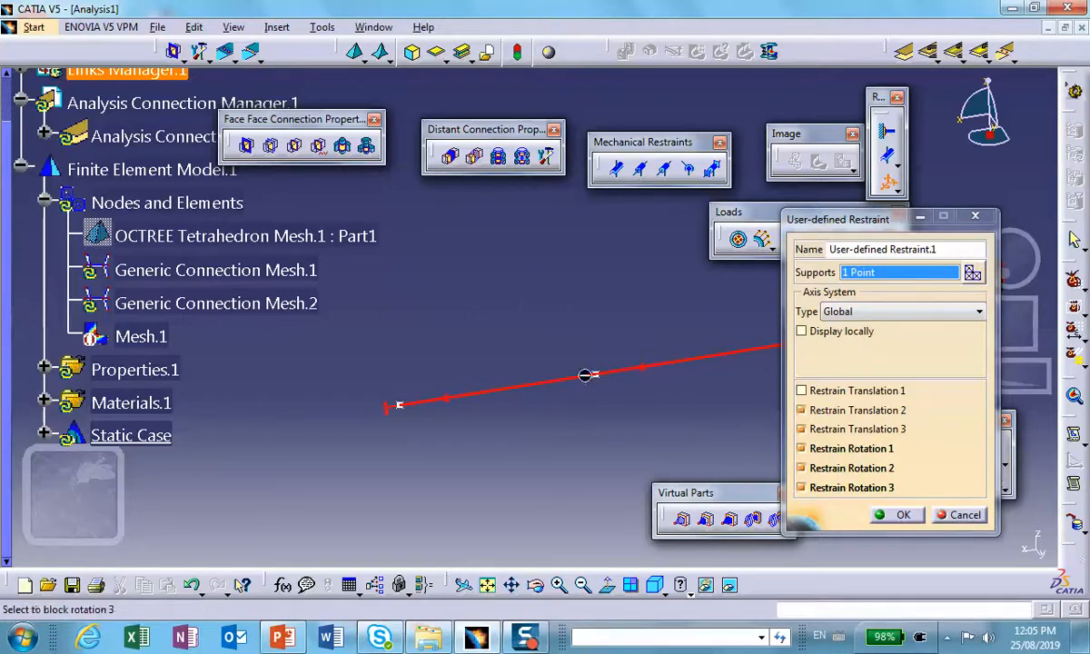
pyautogui.click(607, 380)
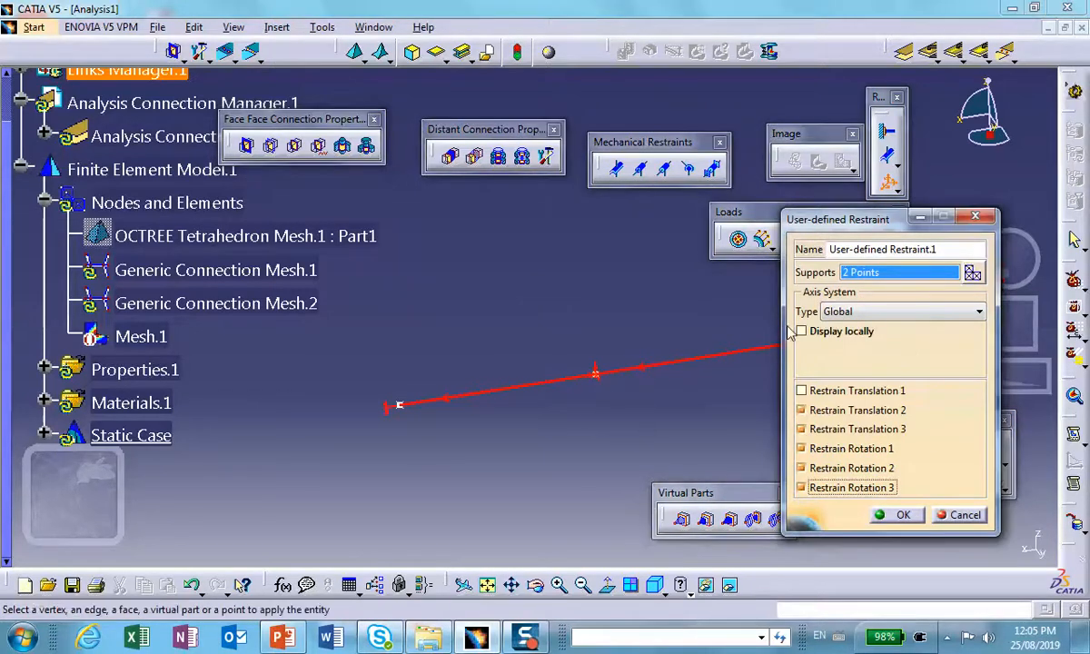
pyautogui.moveTo(649, 382); pyautogui.dragTo(507, 408, button='middle')
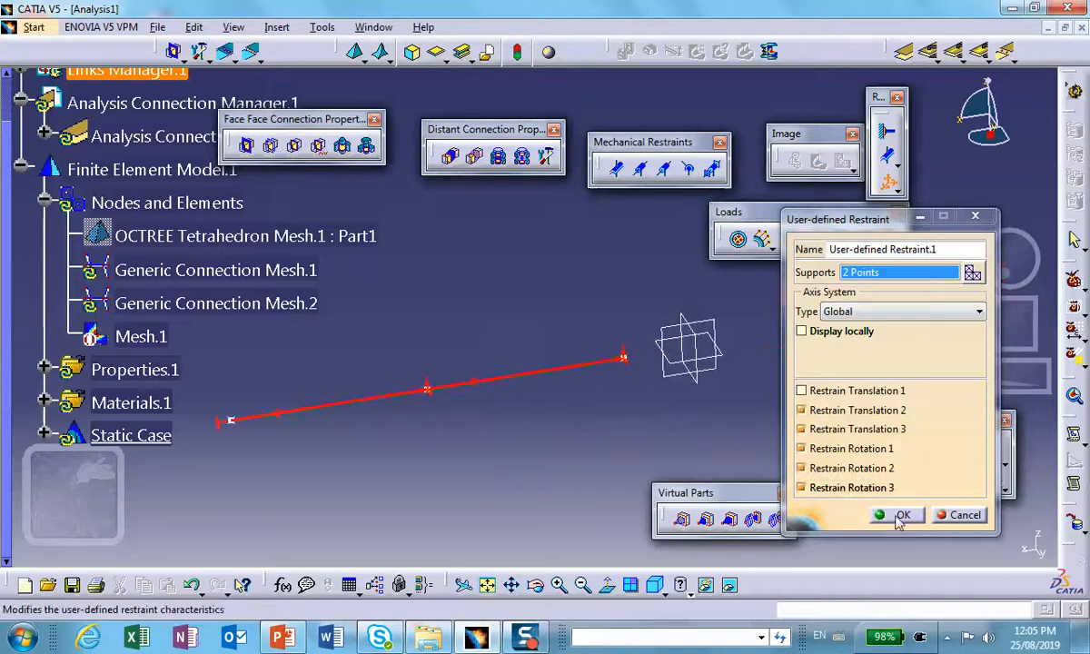
pyautogui.click(895, 515)
# Examine the applied force and static analysis values on slide 2 of the PowerPoint example, then return to CATIA.
pyautogui.moveTo(564, 433); pyautogui.dragTo(440, 331, button='middle')
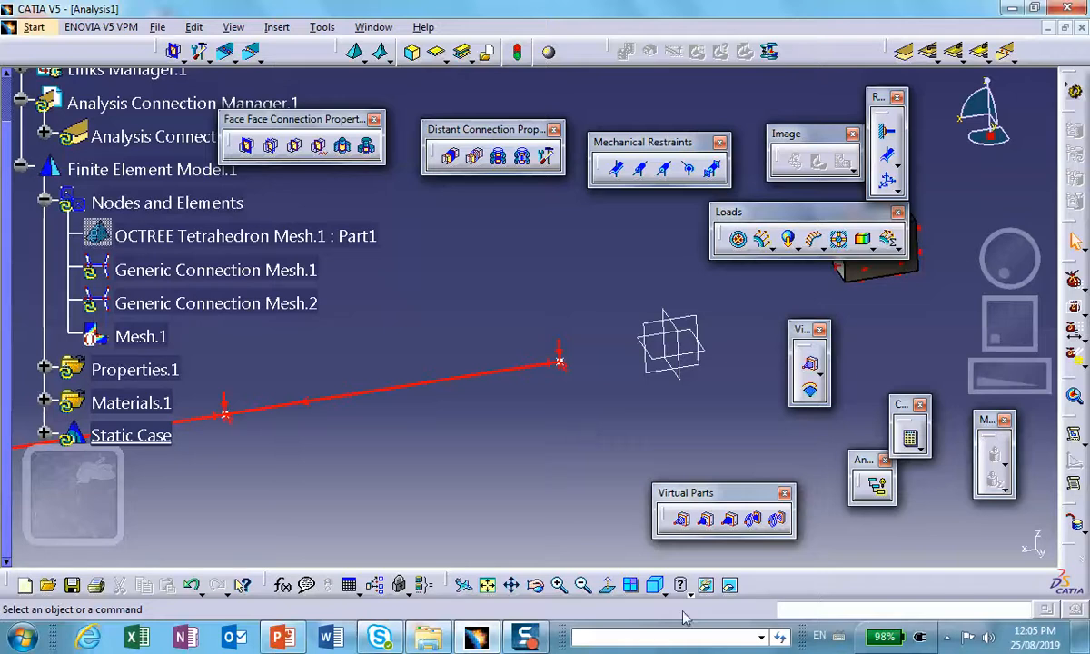
pyautogui.click(282, 636)
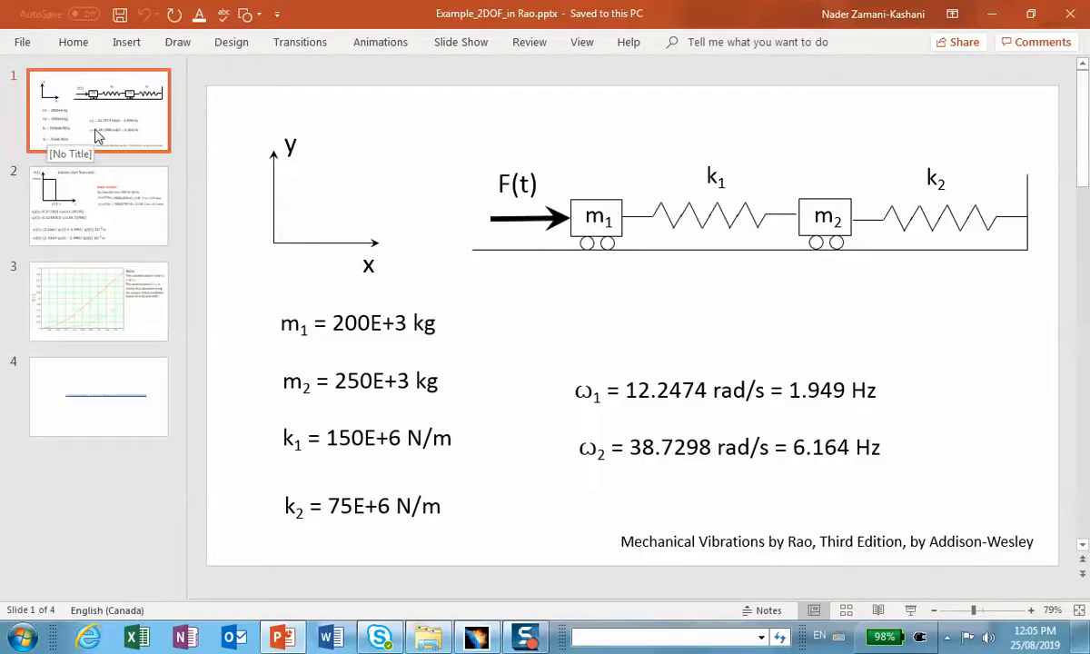
pyautogui.click(91, 184)
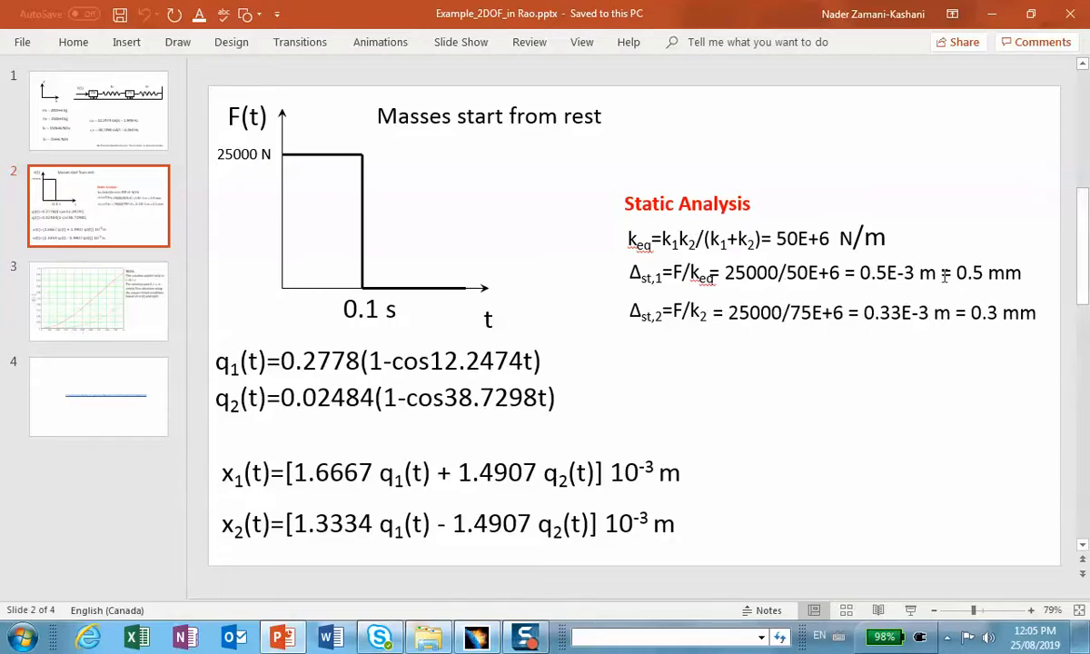
pyautogui.click(991, 14)
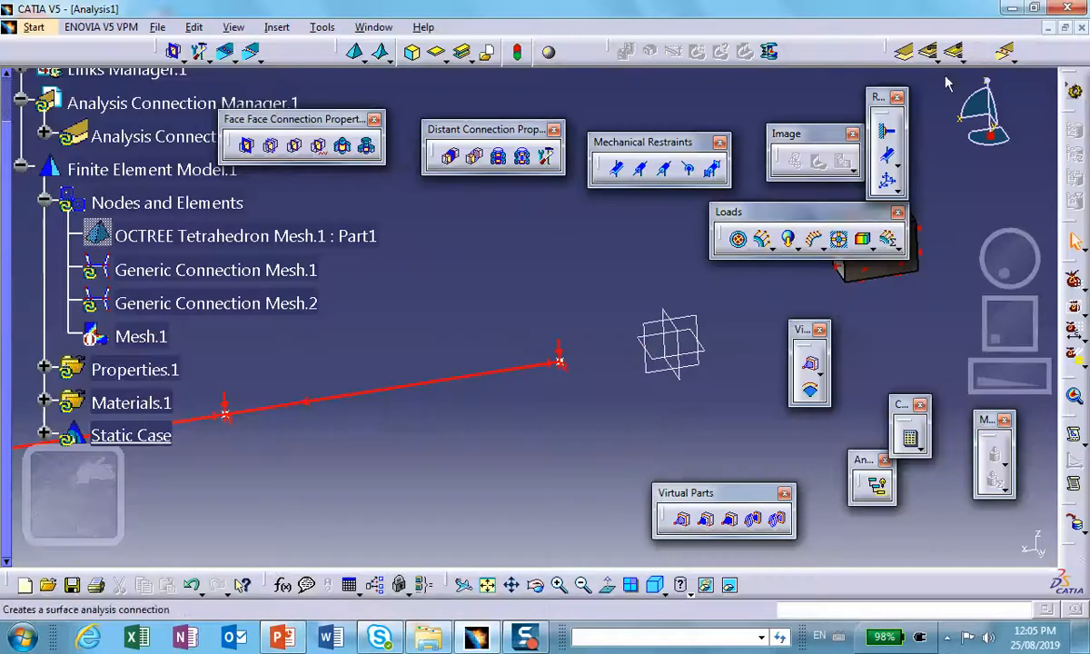
# Apply a distributed force of 25000 N in X and 0 in Z to the point nearest the origin.
pyautogui.click(764, 238)
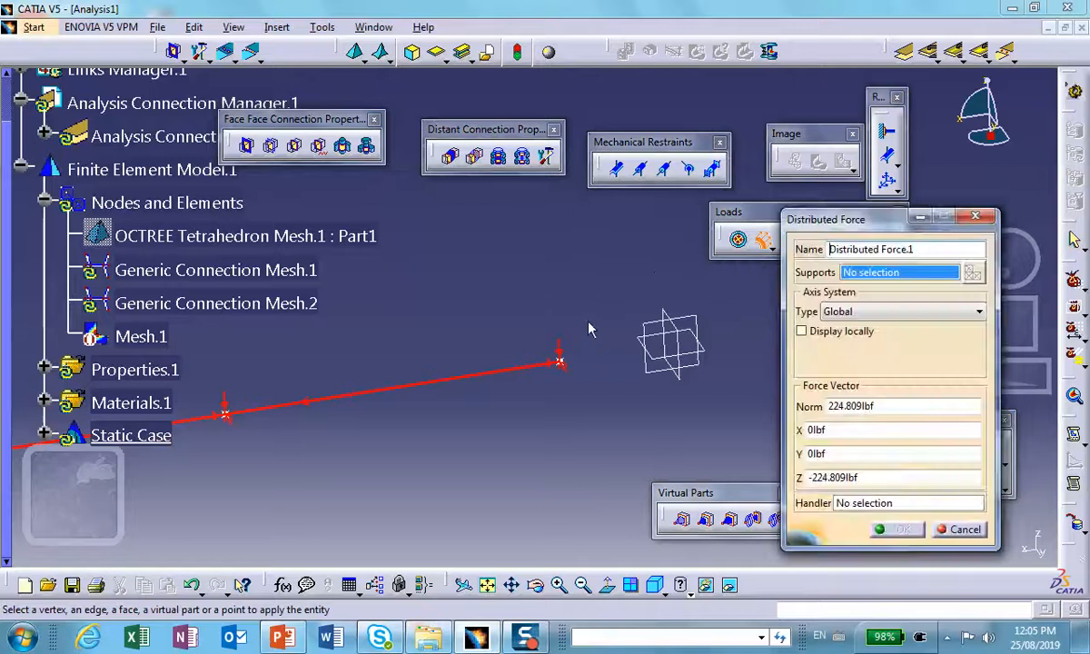
pyautogui.moveTo(582, 320); pyautogui.dragTo(455, 273, button='middle')
pyautogui.scroll(-1, 453, 278)
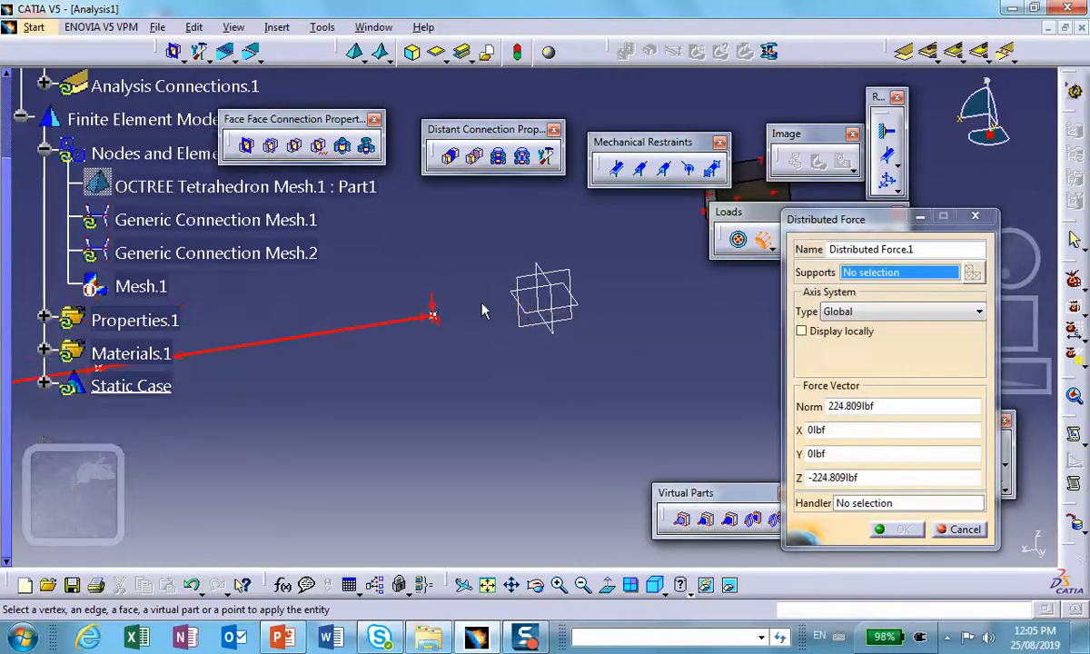
pyautogui.click(435, 316)
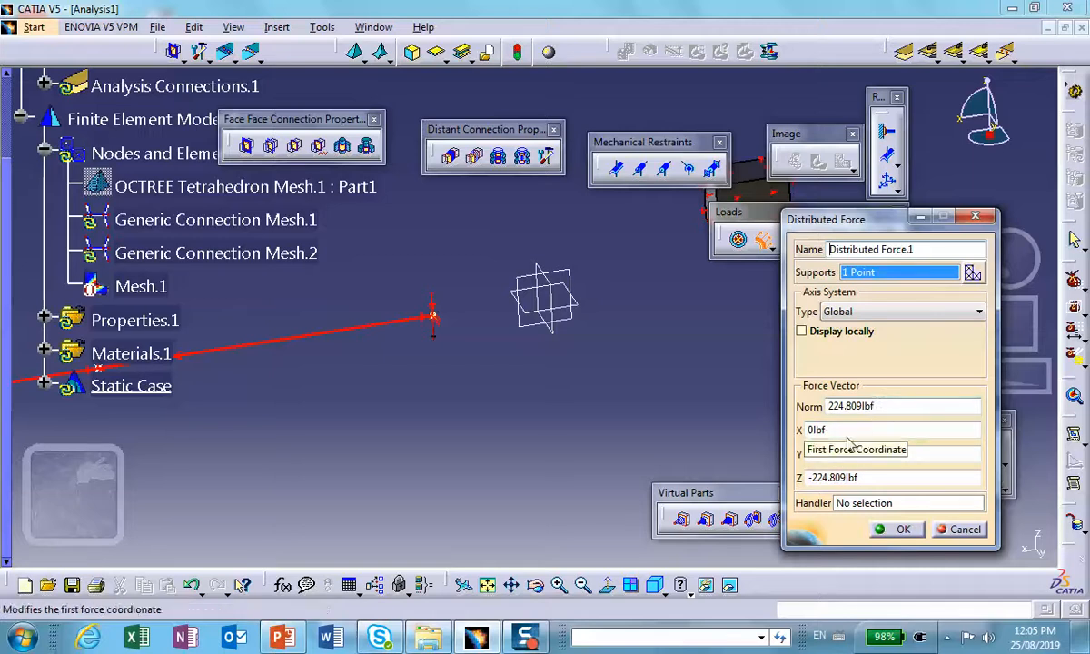
pyautogui.doubleClick(863, 477)
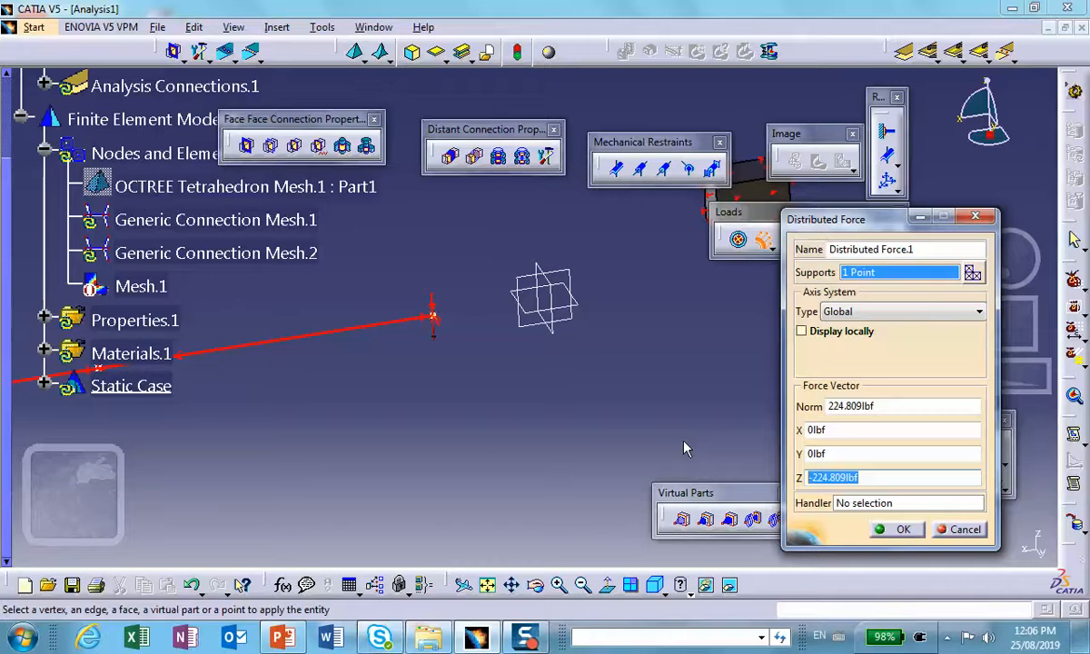
pyautogui.write('0')
pyautogui.doubleClick(837, 430)
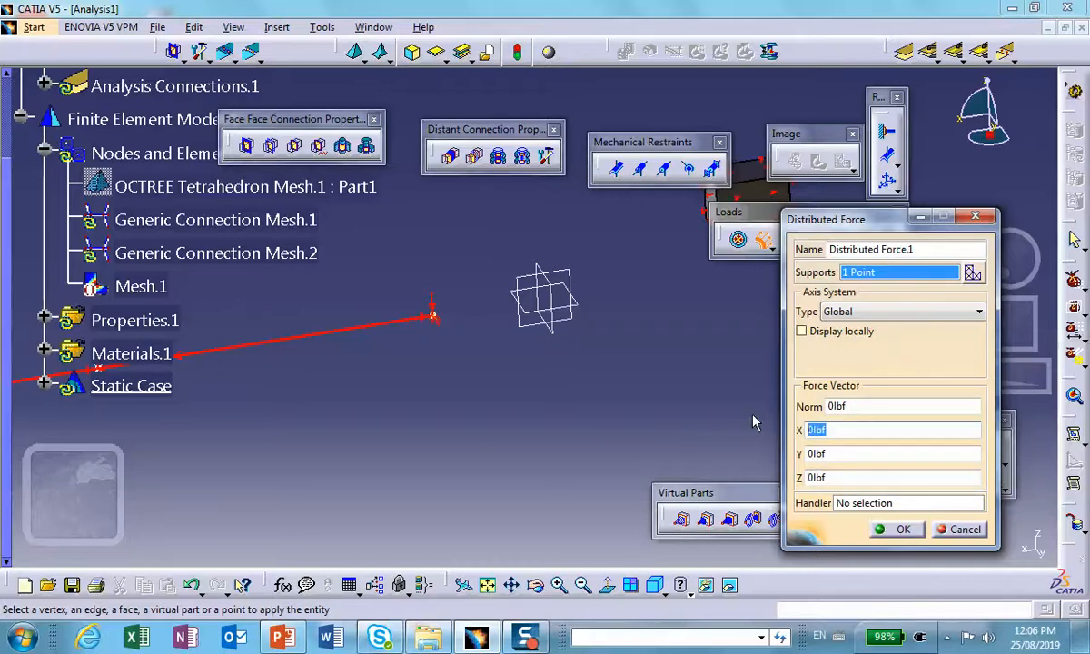
pyautogui.write('25000N')
pyautogui.click(912, 458)
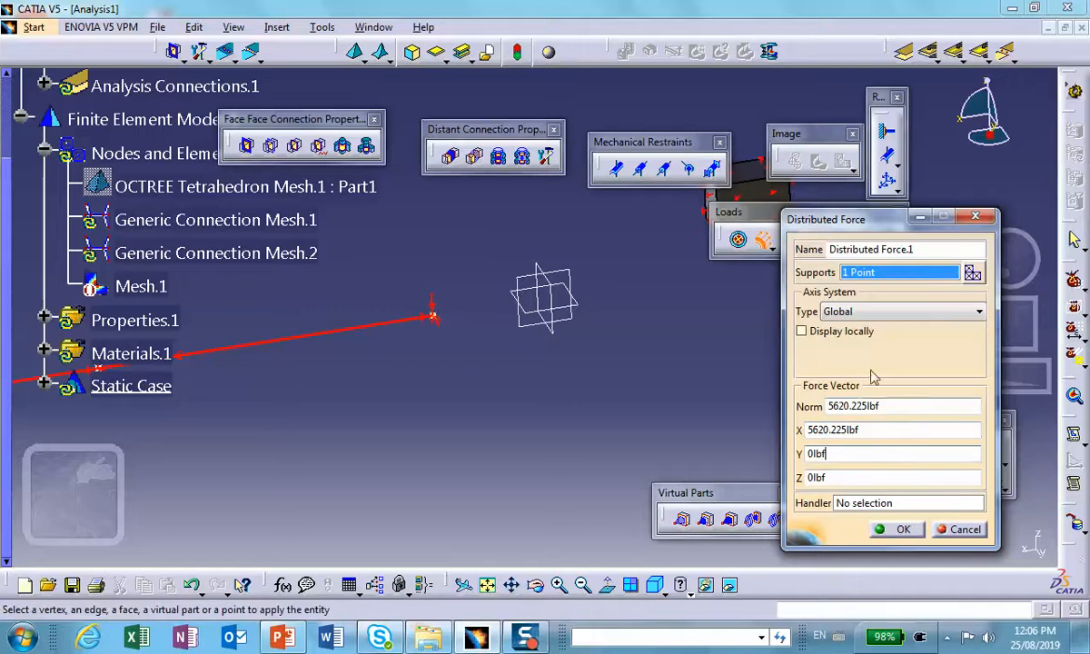
pyautogui.click(899, 529)
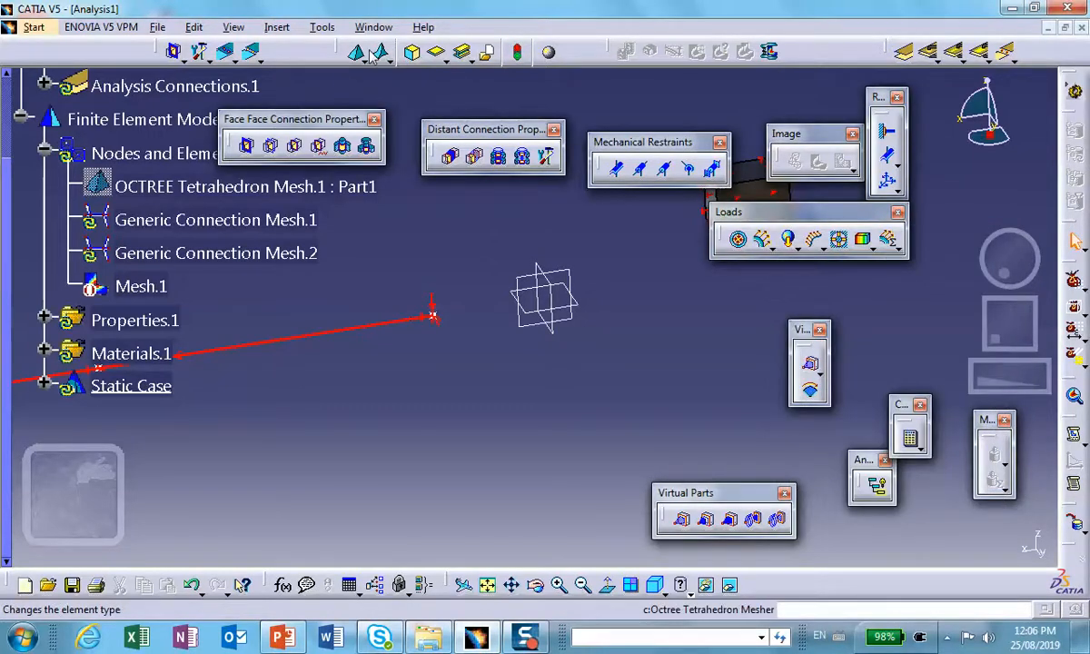
# Set the default length unit to Millimeter (mm) in the Parameters and Measure options.
pyautogui.click(322, 26)
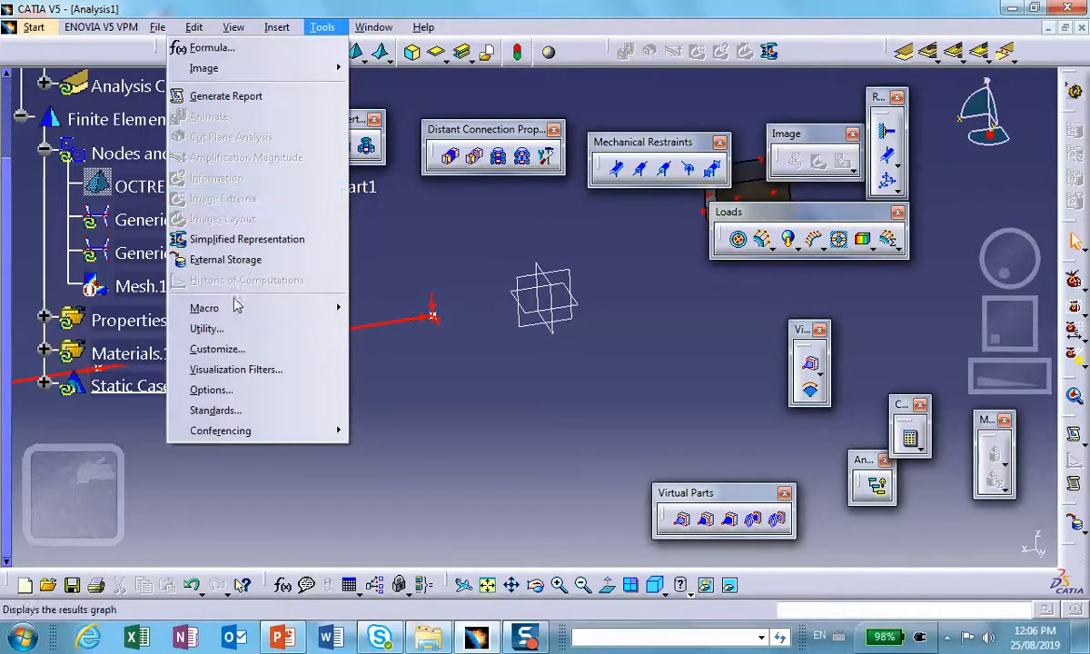
pyautogui.click(211, 390)
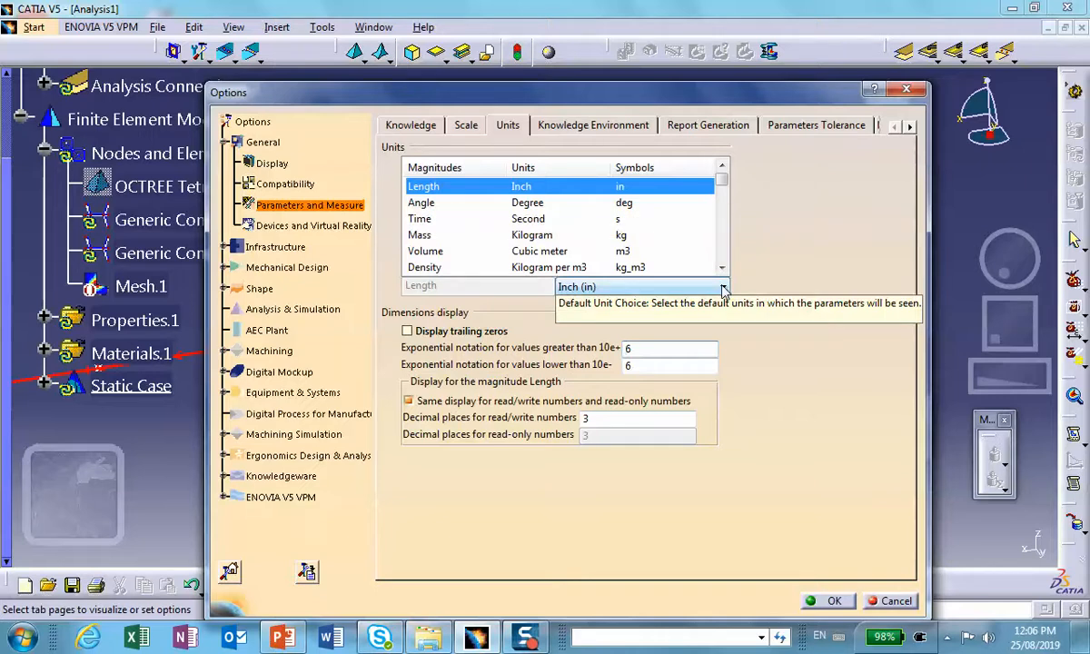
pyautogui.click(724, 287)
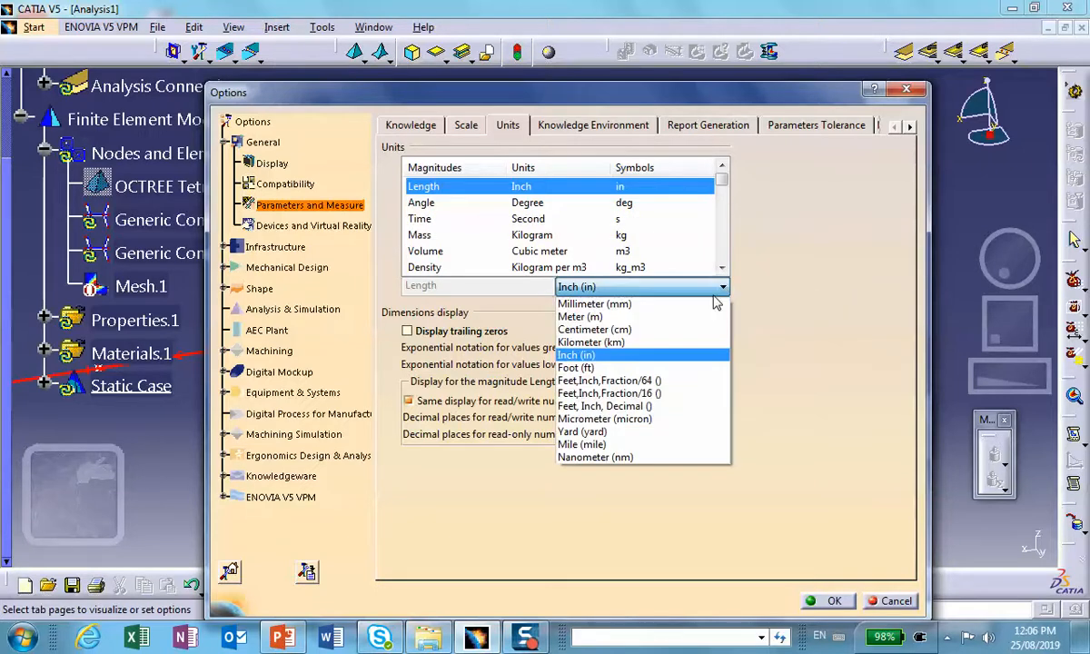
pyautogui.click(668, 304)
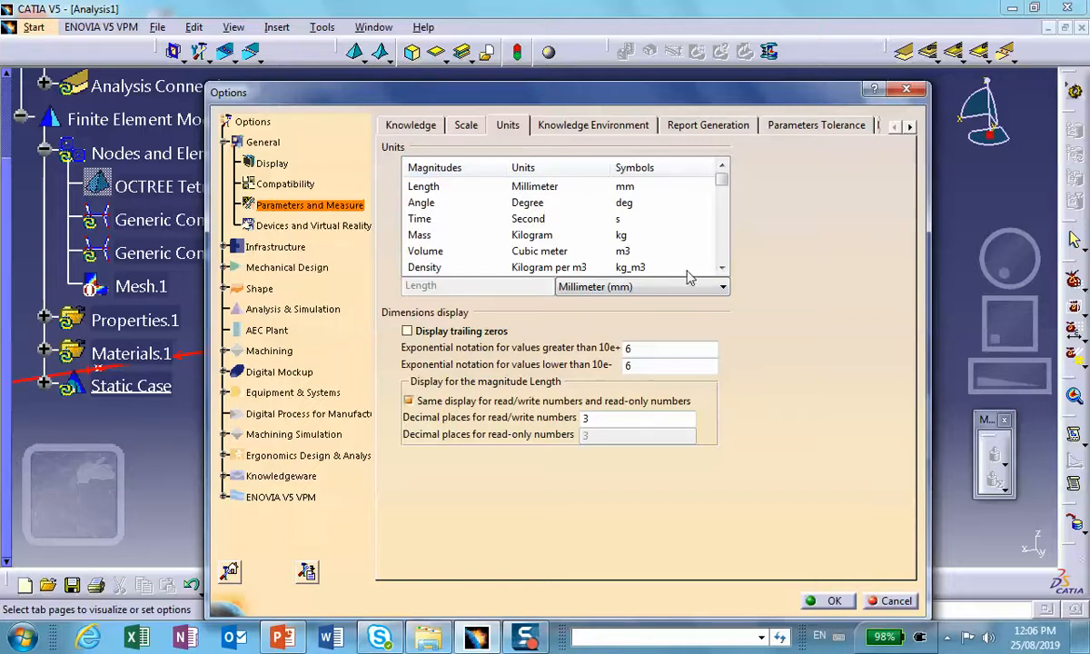
# Set the default force unit to Newton (N) and accept the unit options.
pyautogui.click(721, 268)
pyautogui.click(722, 270)
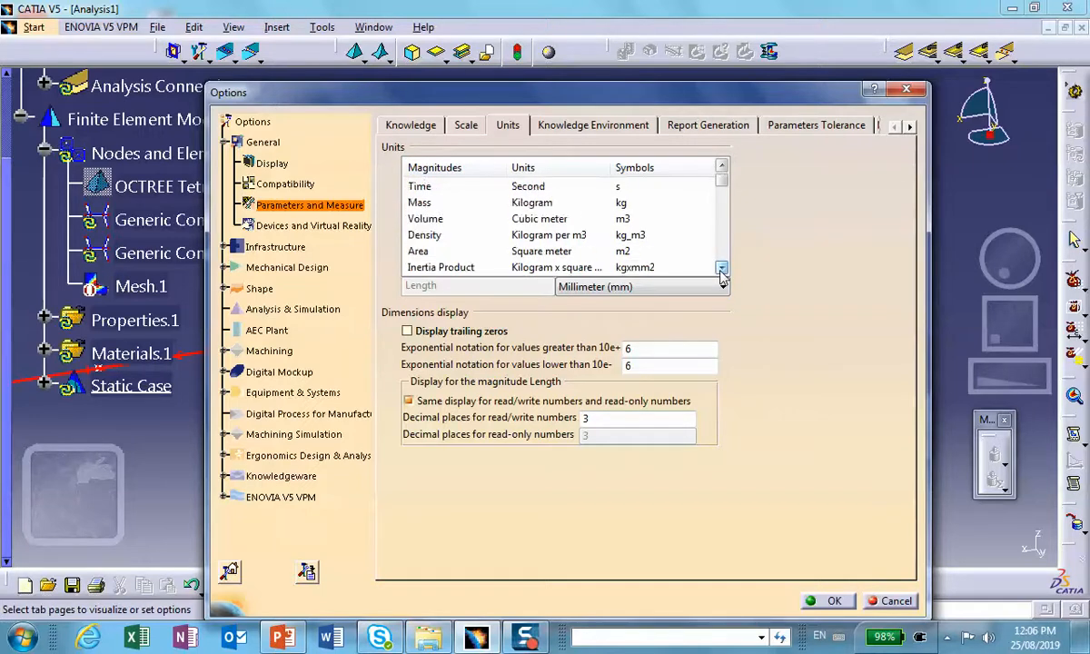
pyautogui.click(722, 270)
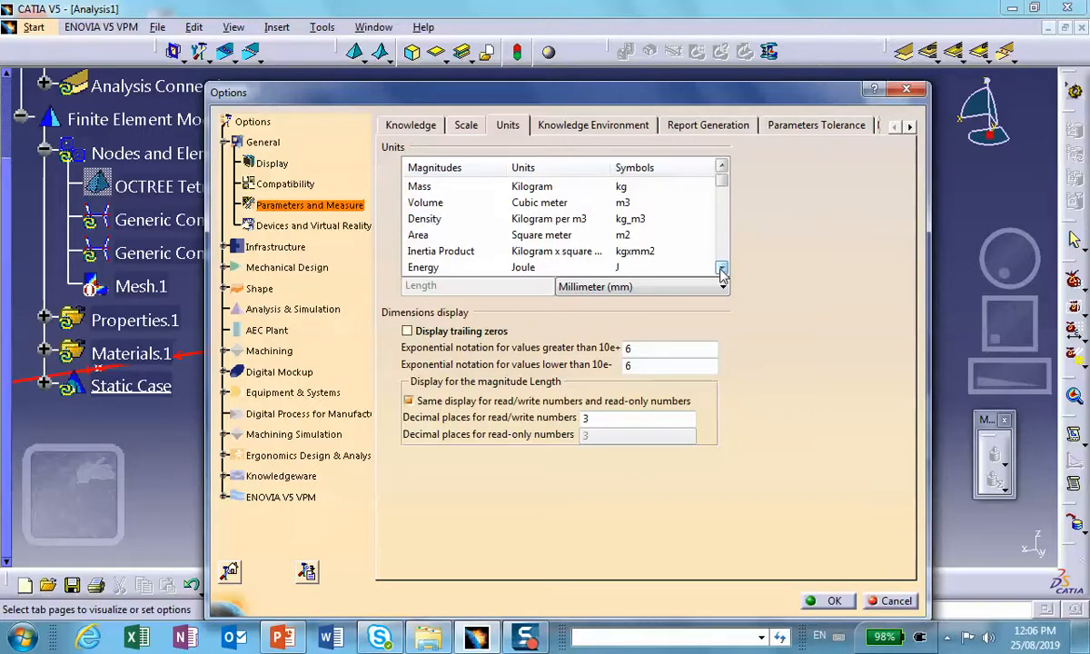
pyautogui.click(722, 269)
pyautogui.click(723, 270)
pyautogui.click(559, 251)
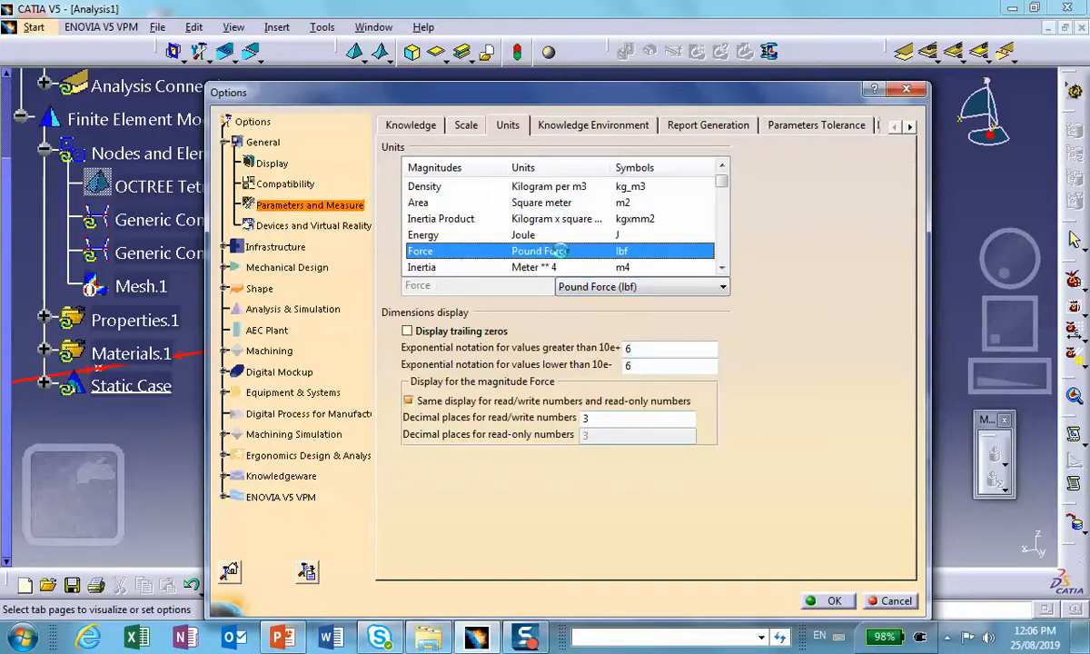
pyautogui.click(722, 288)
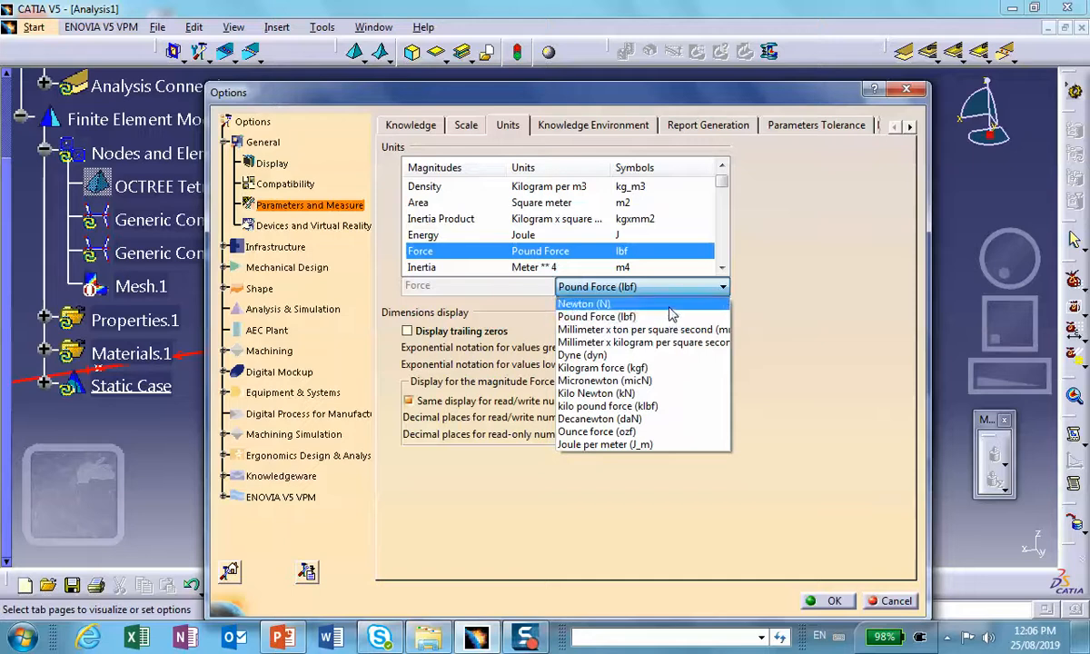
pyautogui.click(669, 304)
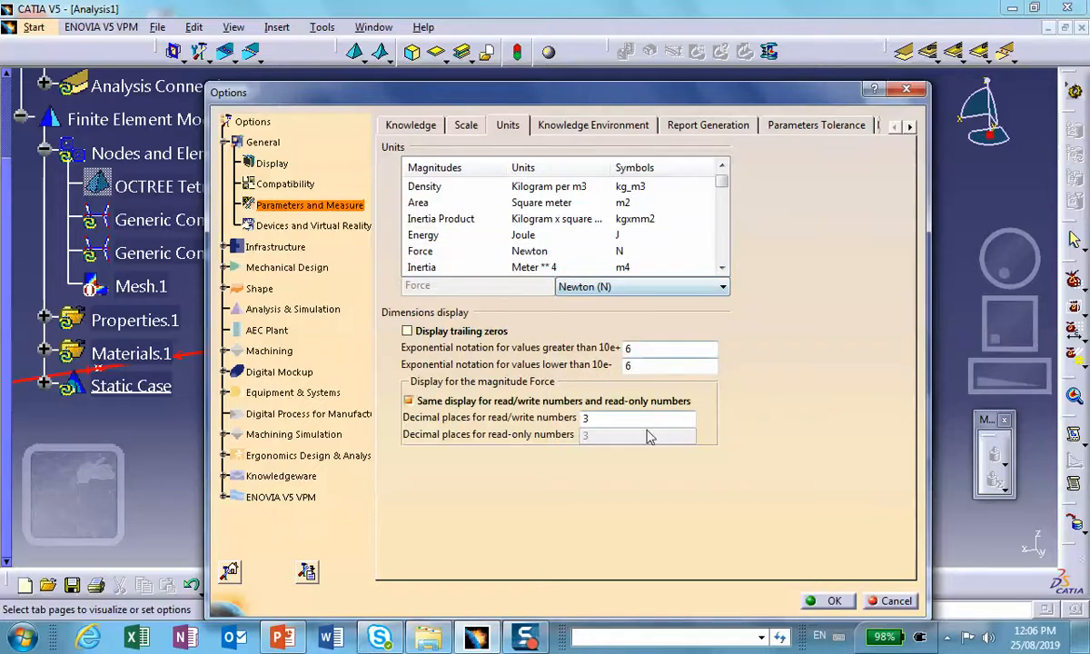
pyautogui.click(833, 602)
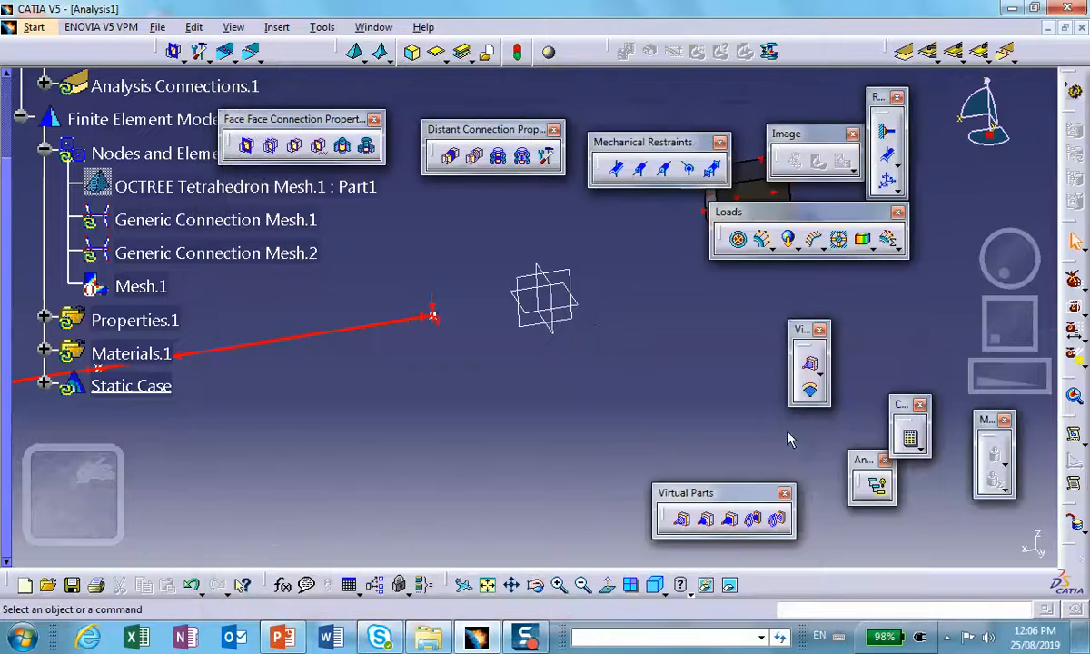
# Check the force vector of the distributed force in the static case's loads.
pyautogui.moveTo(523, 389); pyautogui.dragTo(676, 465, button='middle')
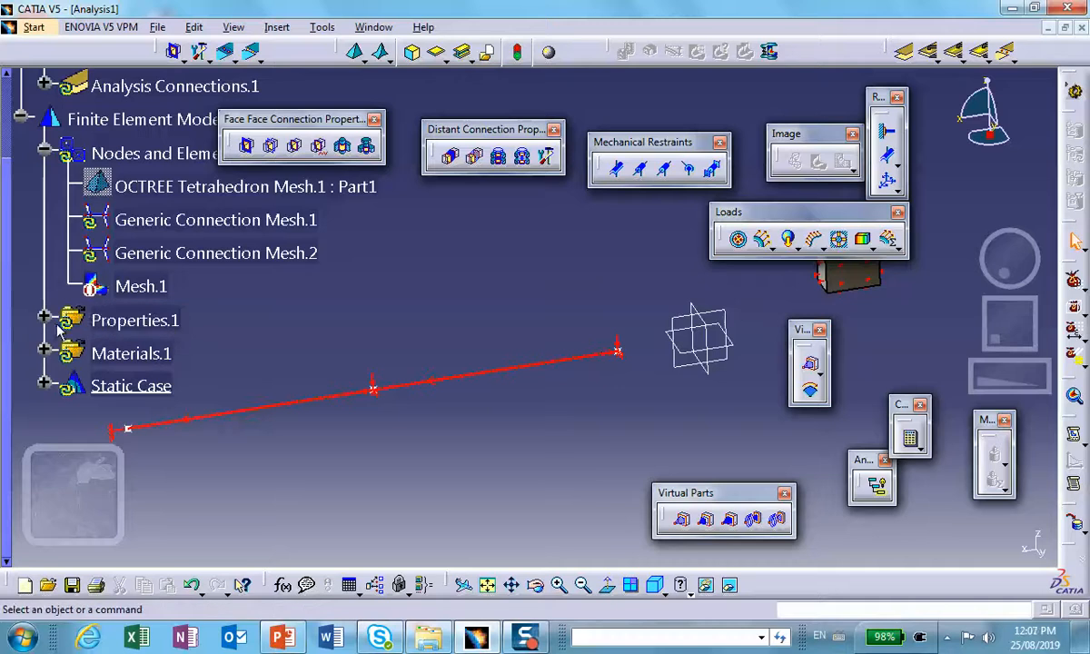
pyautogui.click(46, 386)
pyautogui.scroll(-1, 172, 286)
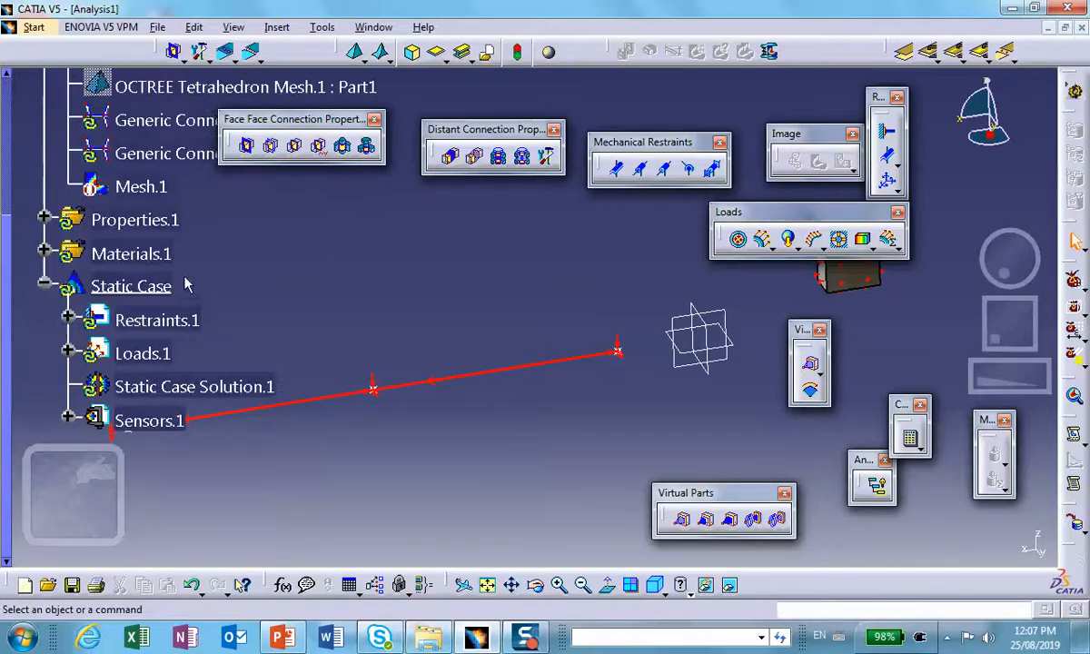
pyautogui.click(69, 353)
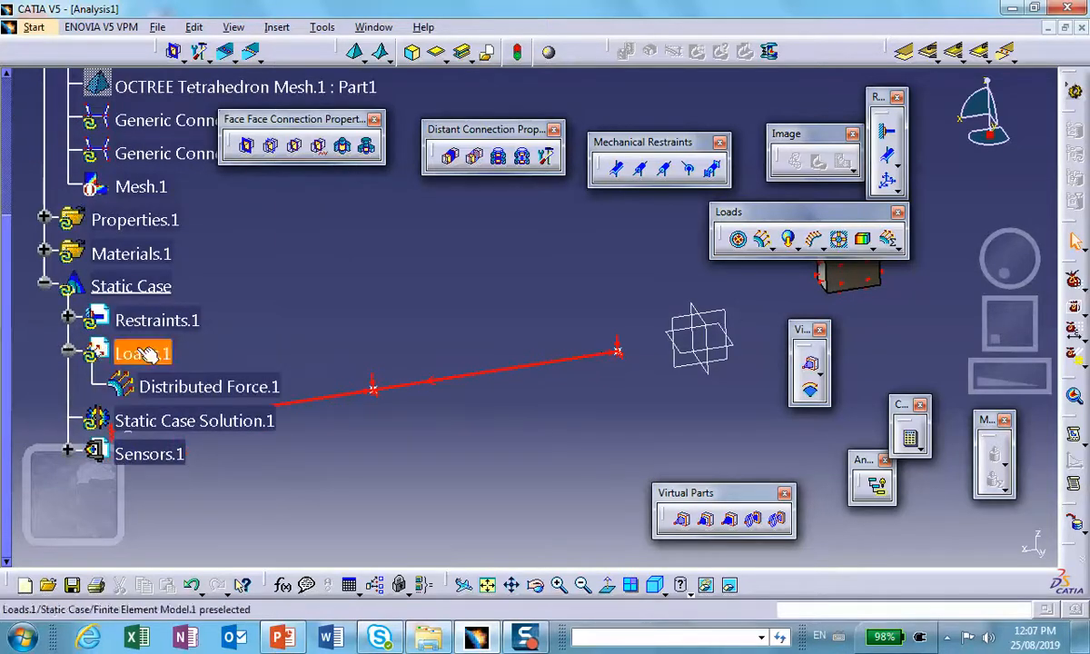
pyautogui.doubleClick(177, 383)
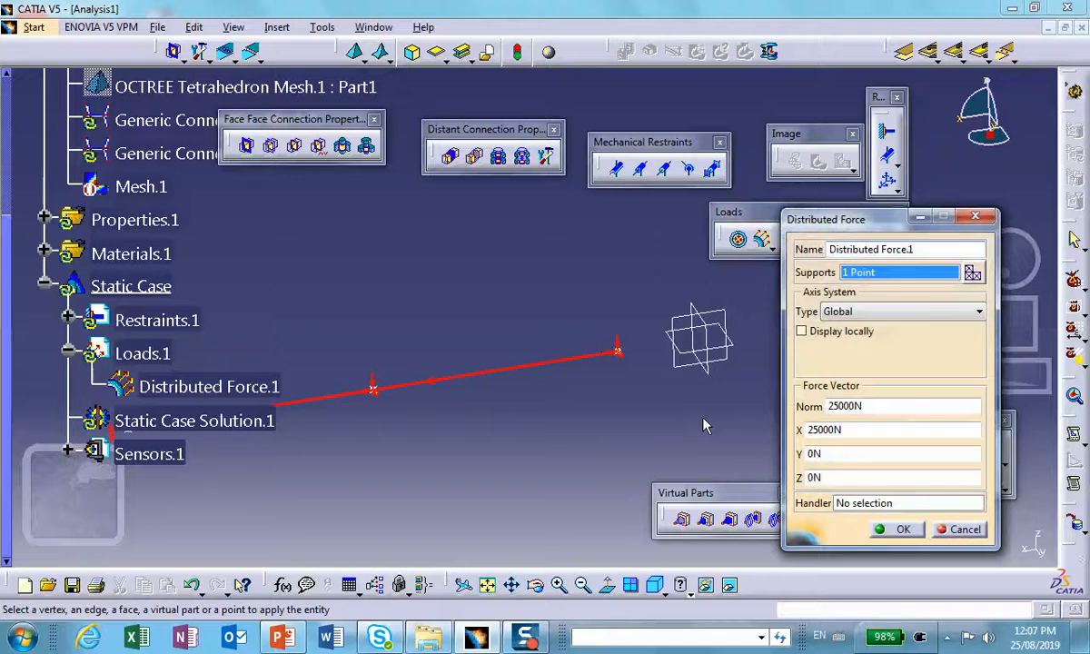
pyautogui.moveTo(524, 253); pyautogui.dragTo(616, 353, button='middle')
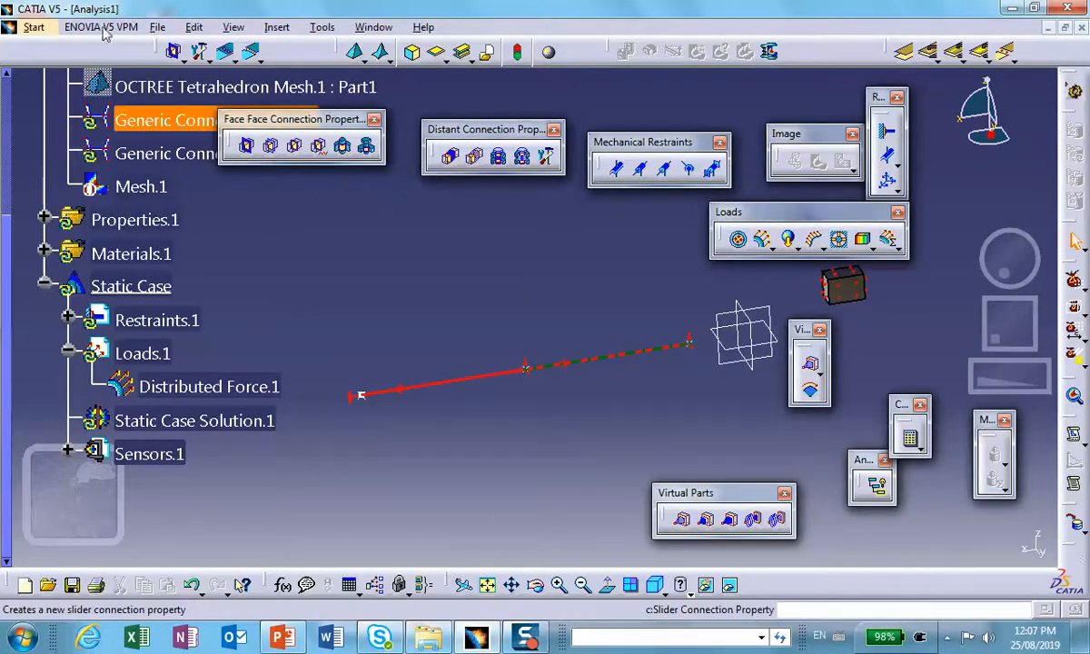
# Start saving Analysis1.CATAnalysis under save management and create a Desktop folder named 2DOF_Rao for it.
pyautogui.click(157, 26)
pyautogui.click(112, 219)
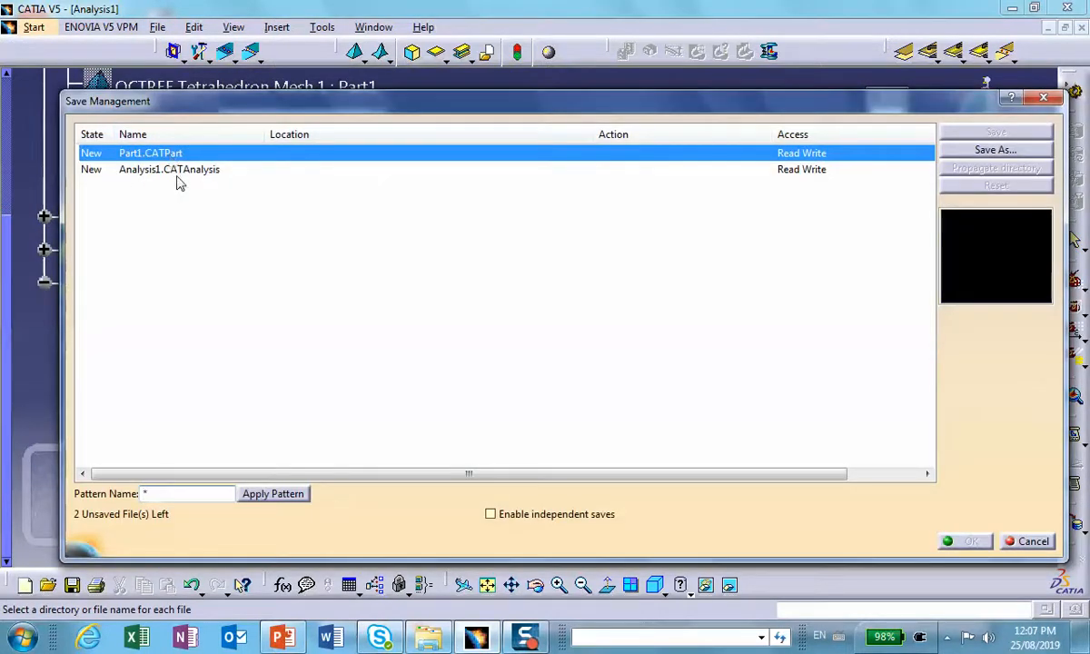
pyautogui.click(171, 170)
pyautogui.click(968, 152)
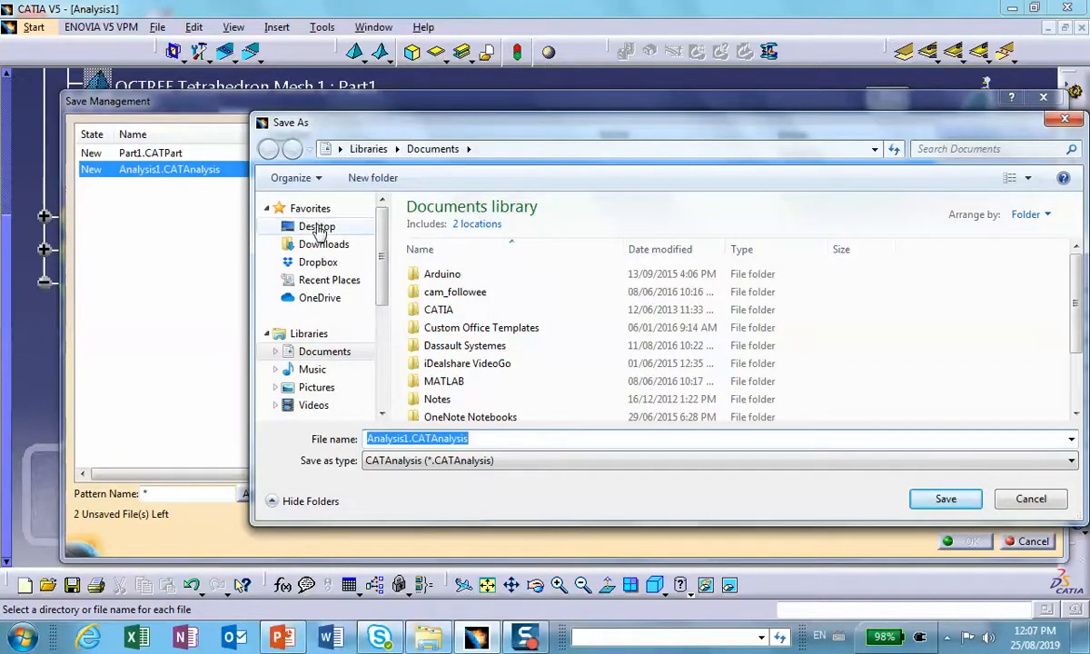
pyautogui.click(318, 228)
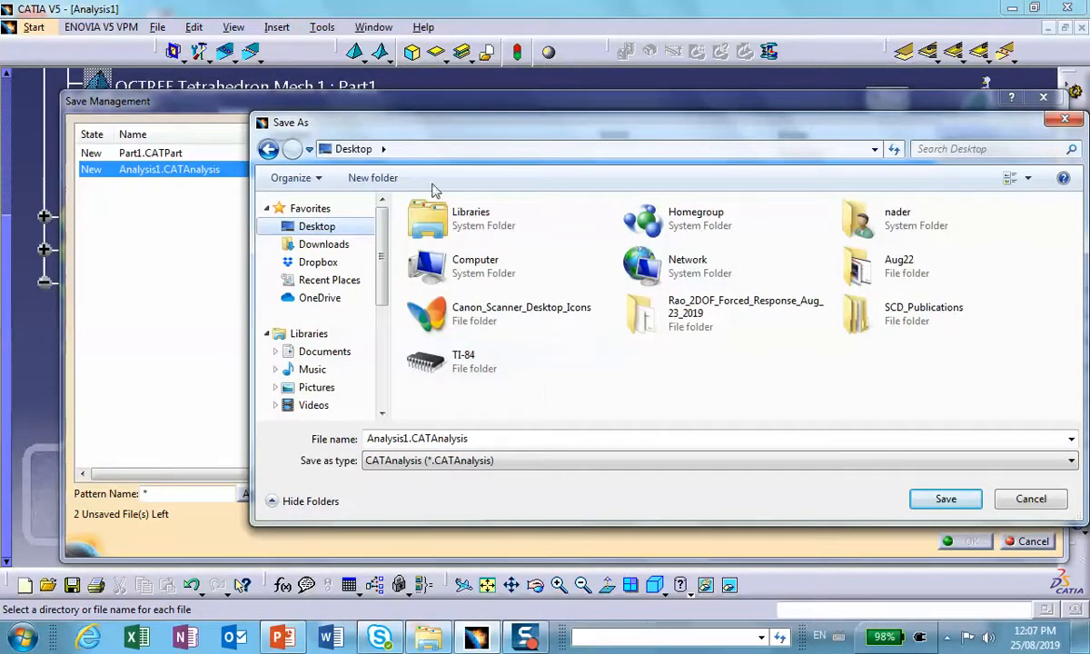
pyautogui.click(366, 177)
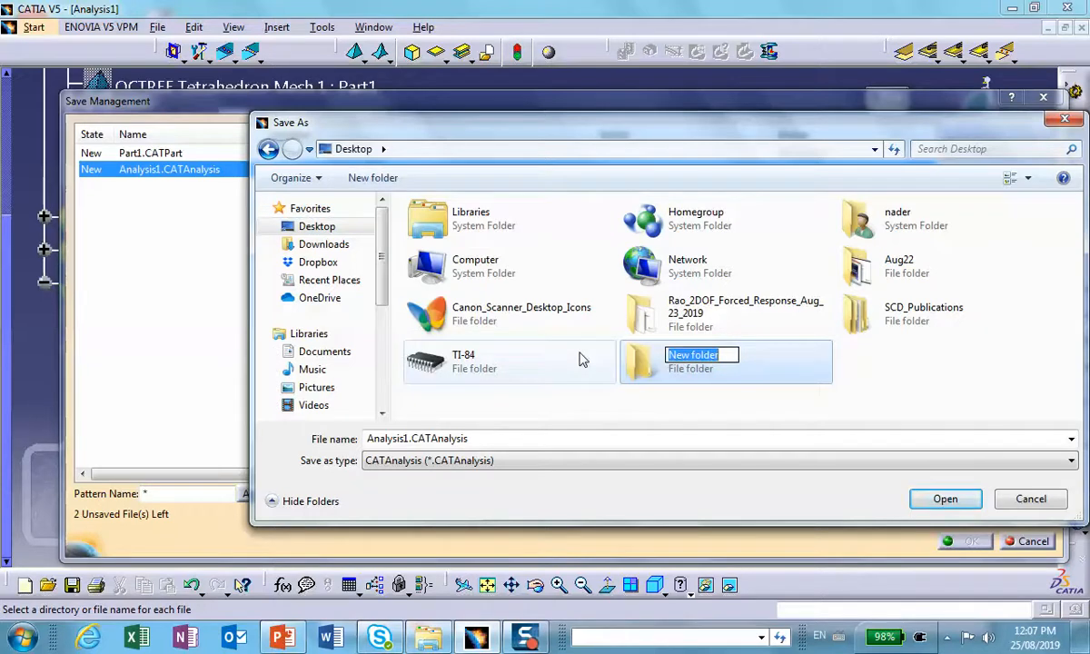
pyautogui.write('2DOF')
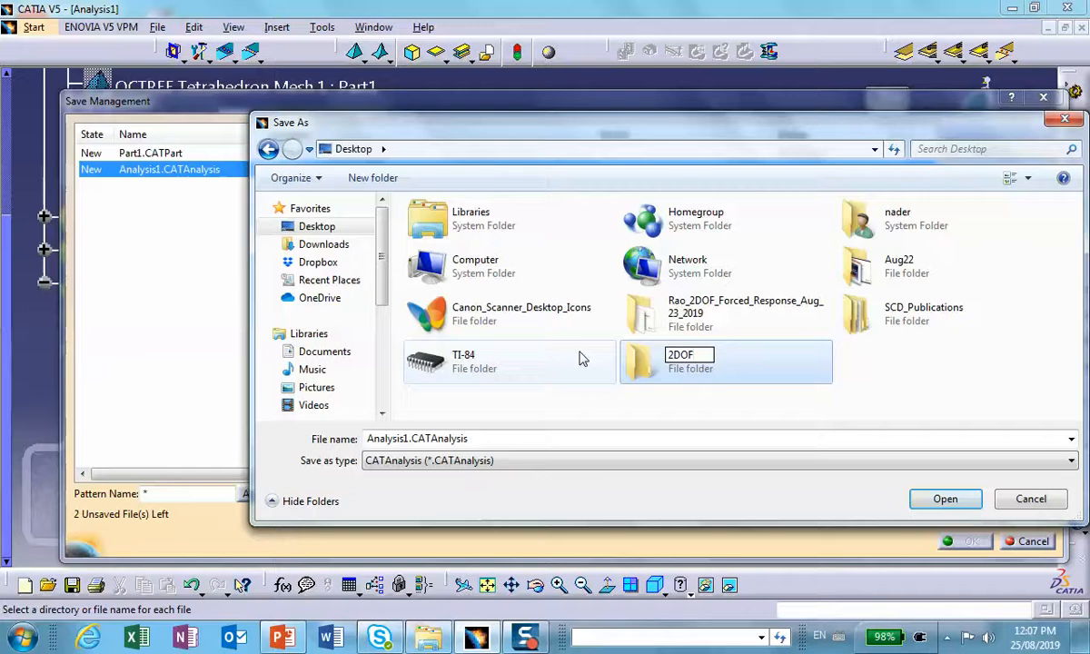
pyautogui.write('_Rao')
# Save Analysis1.CATAnalysis and its linked part in the 2DOF_Rao folder.
pyautogui.click(934, 500)
pyautogui.click(934, 500)
pyautogui.click(939, 499)
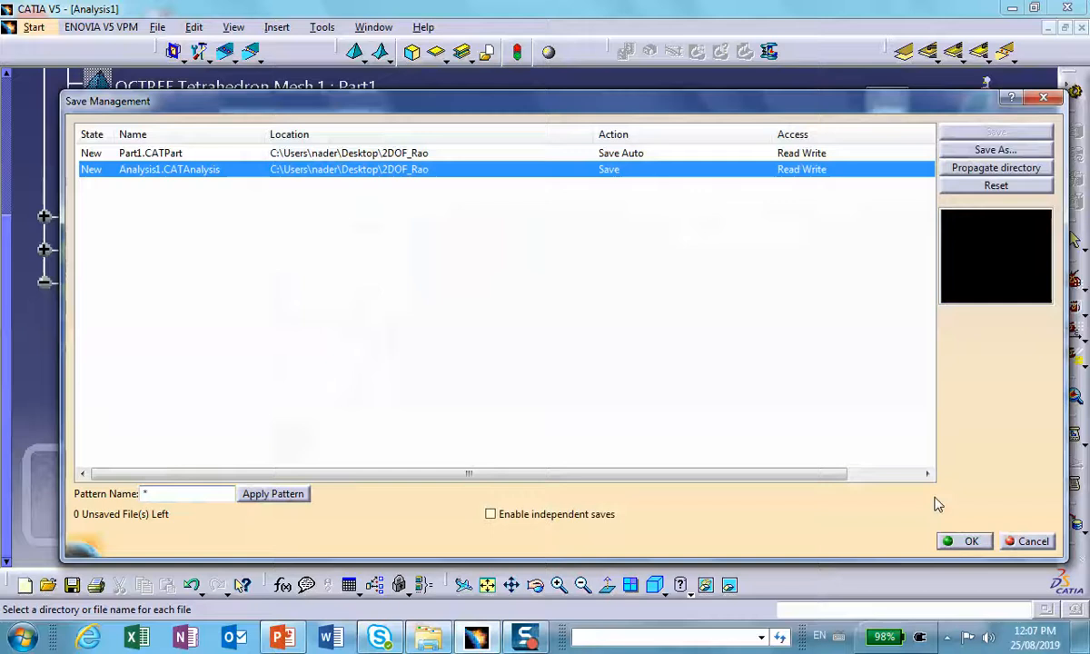
pyautogui.click(965, 541)
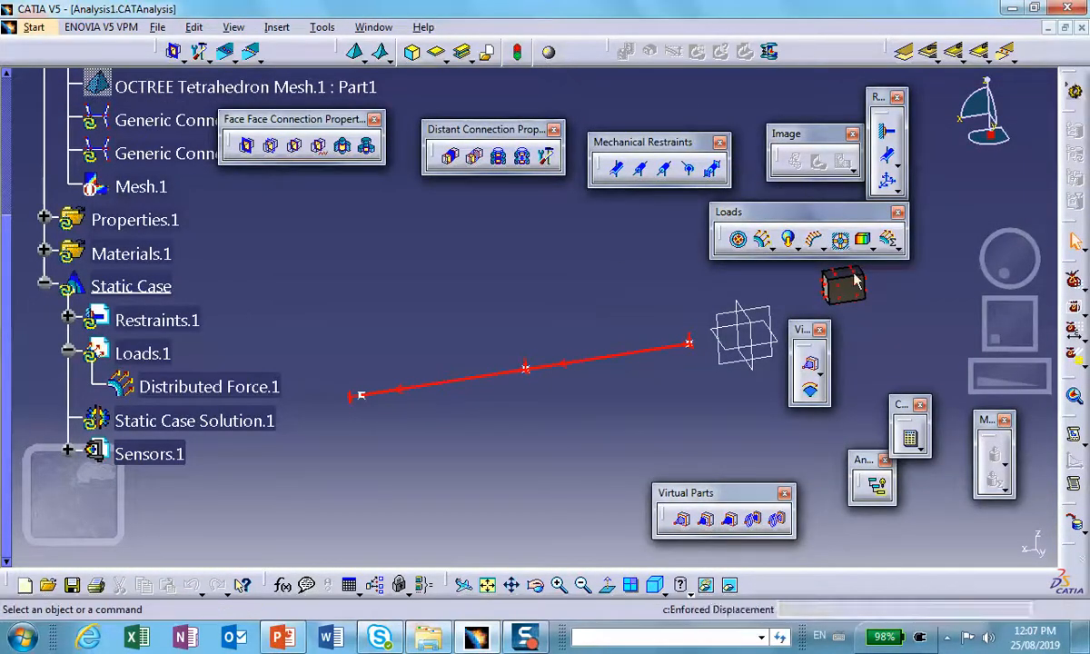
# Compute the complete static analysis with the All option and accept the resource estimate.
pyautogui.click(909, 439)
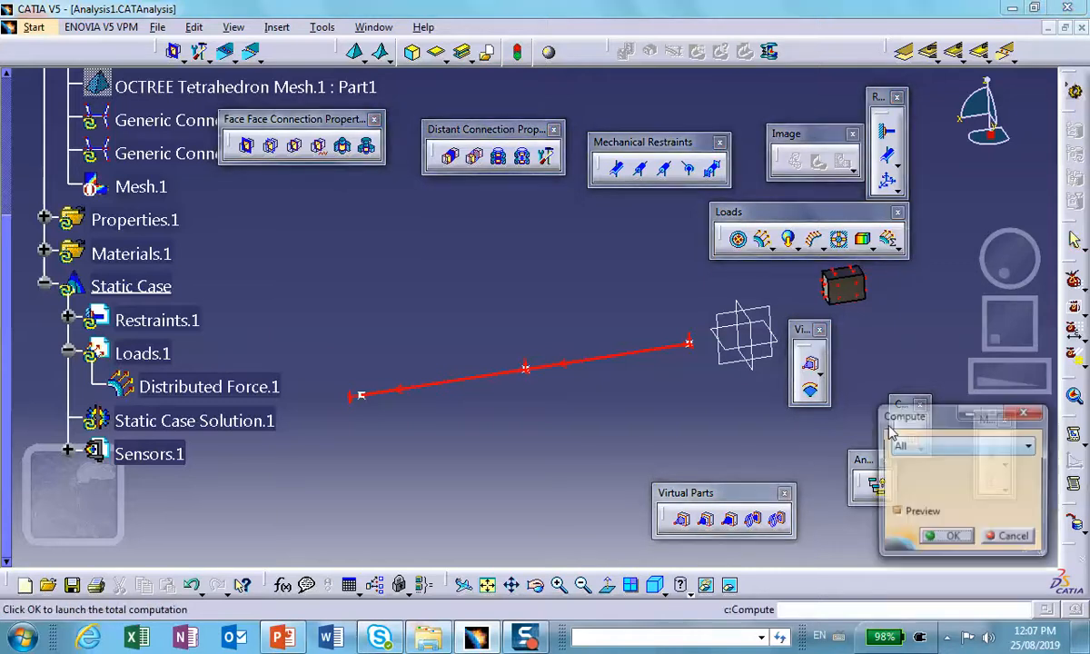
pyautogui.click(946, 538)
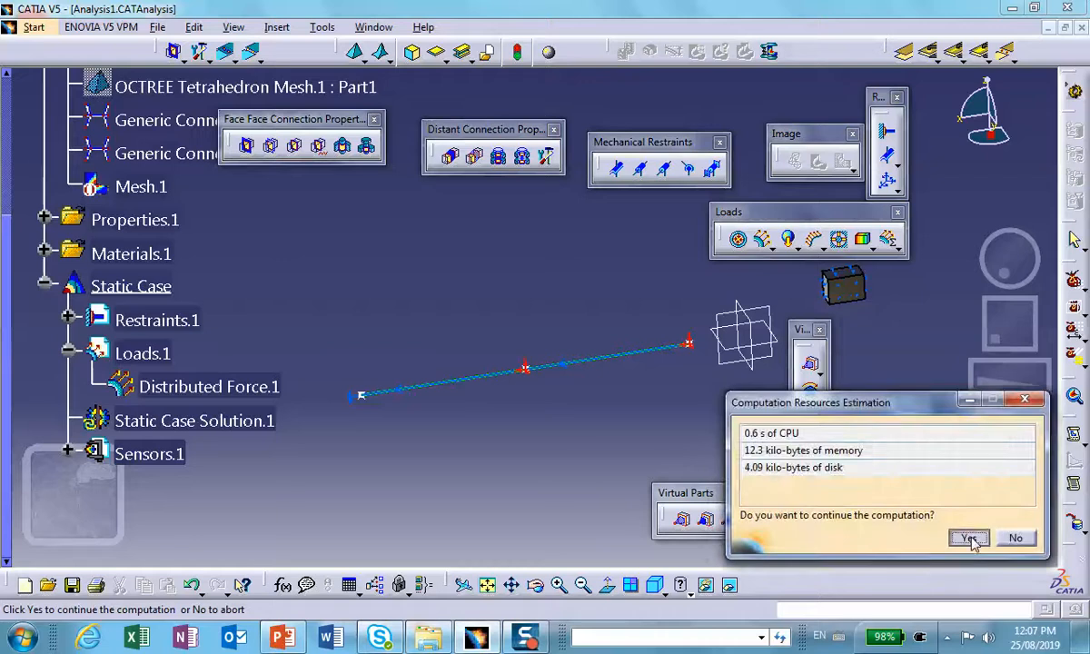
pyautogui.click(968, 539)
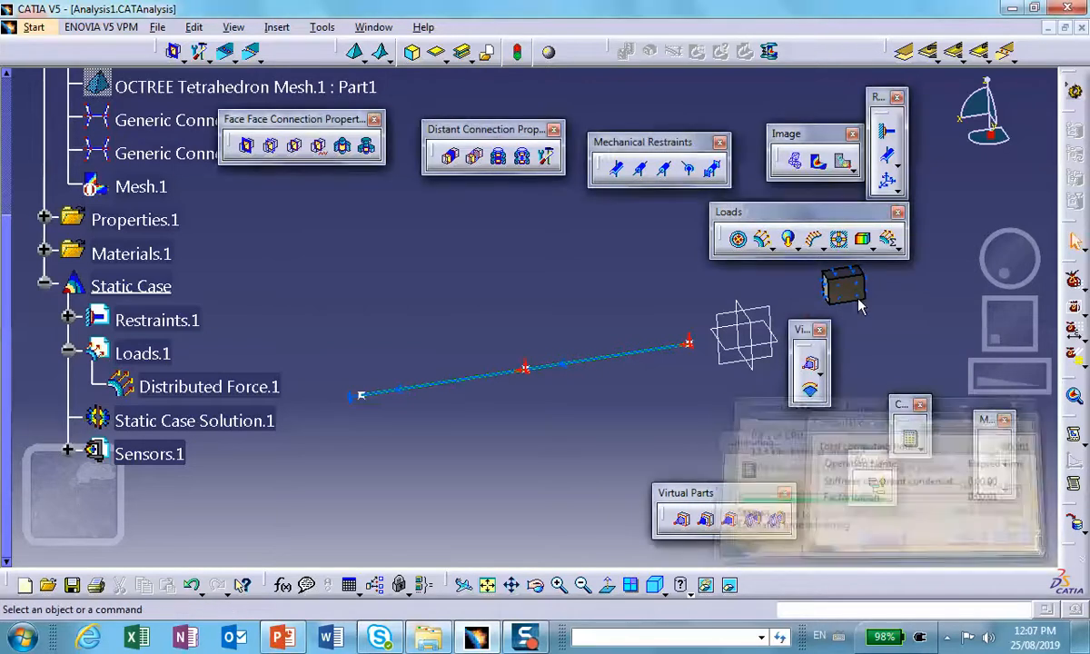
# Display the translational displacement vector image and move its colour legend beside the spring model.
pyautogui.scroll(-2, 182, 391)
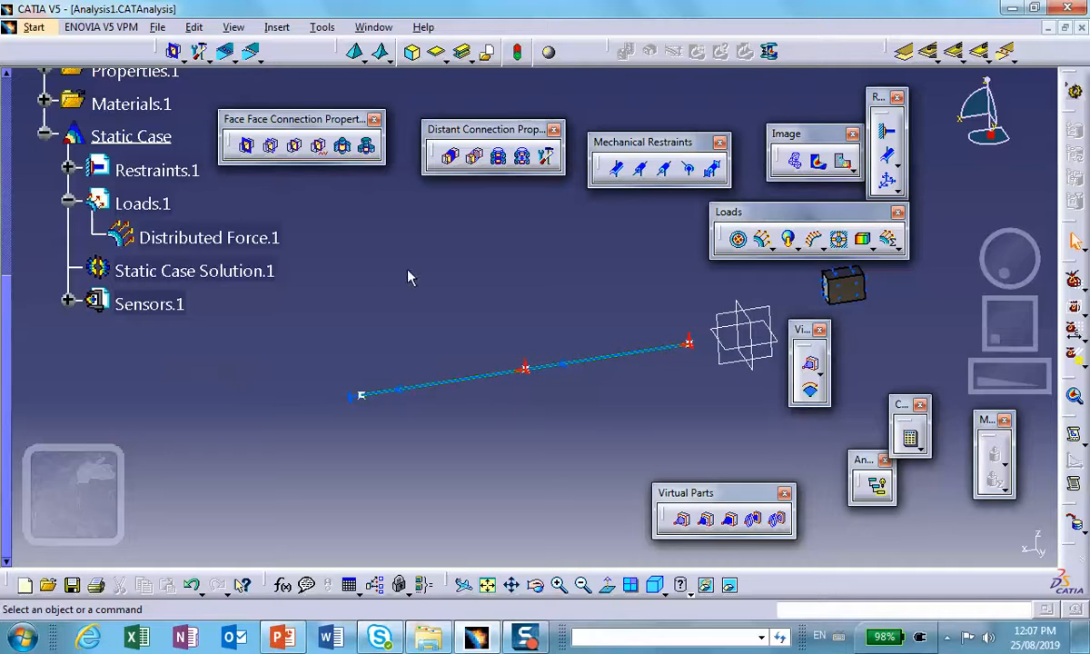
pyautogui.click(845, 164)
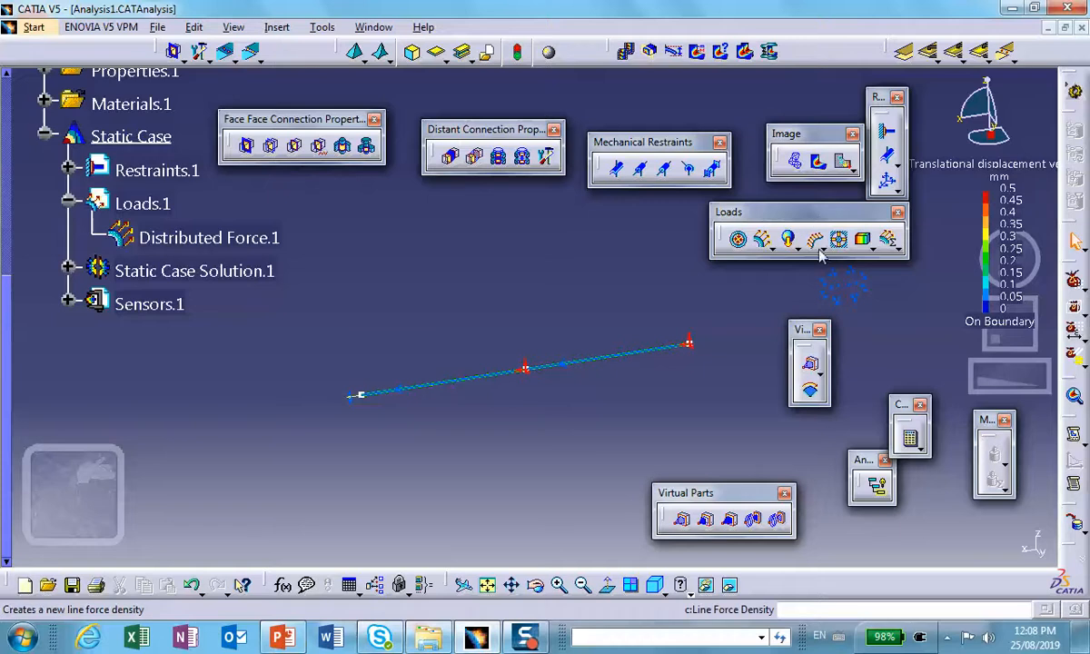
pyautogui.moveTo(986, 242); pyautogui.dragTo(917, 226, button='middle')
pyautogui.click(995, 213)
pyautogui.moveTo(999, 214); pyautogui.dragTo(715, 334)
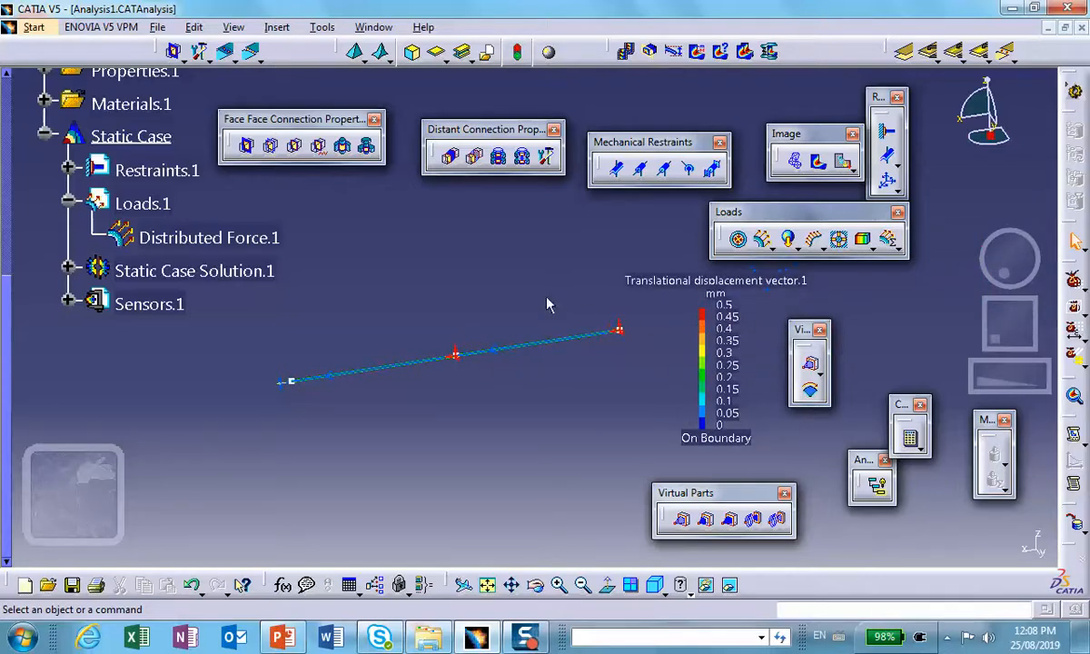
# Limit the translational displacement vector image to Generic Connection Mesh.1 and compare its displacement range with the Static Analysis slide in PowerPoint.
pyautogui.moveTo(480, 292)
pyautogui.mouseDown(button='middle')
pyautogui.moveTo(467, 287)
pyautogui.moveTo(469, 296)
pyautogui.mouseUp(button='middle')
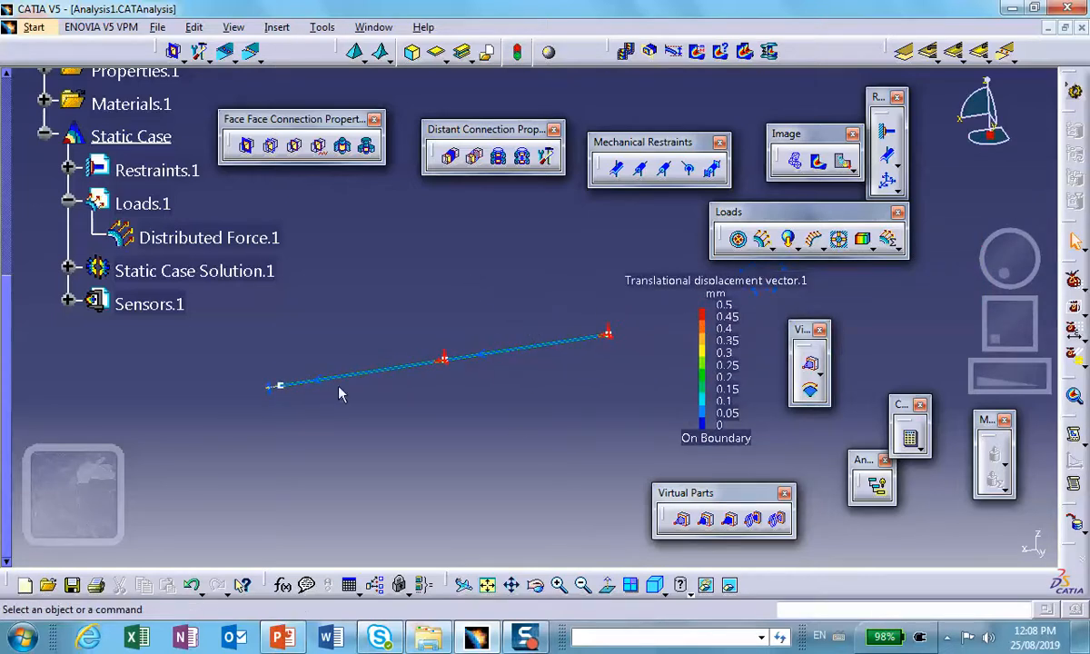
pyautogui.click(69, 271)
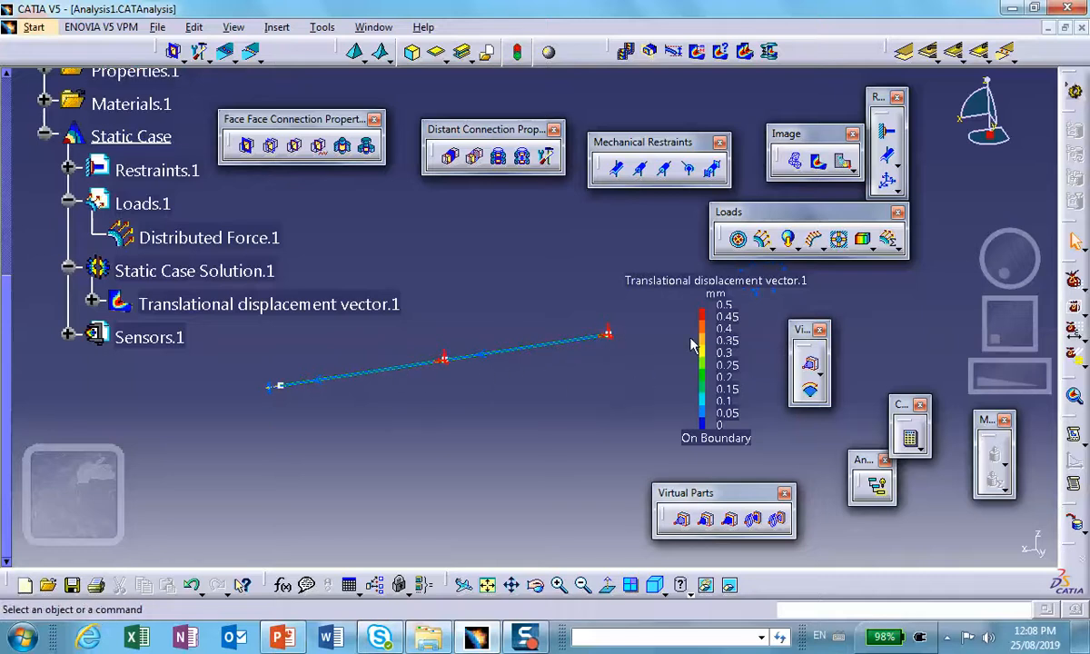
pyautogui.click(285, 305)
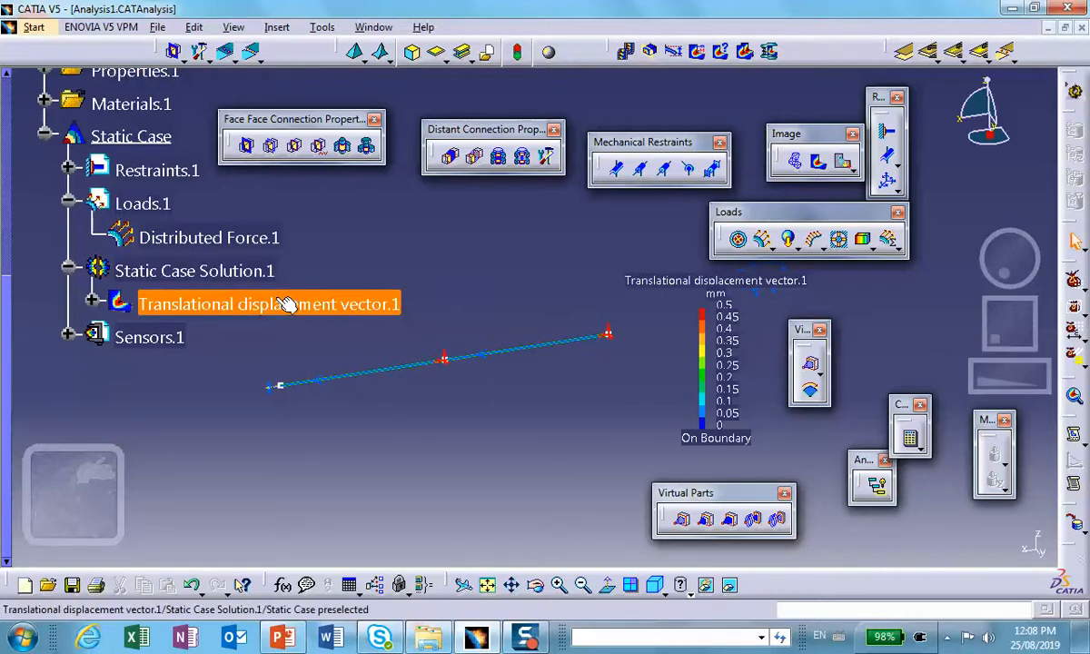
pyautogui.doubleClick(285, 305)
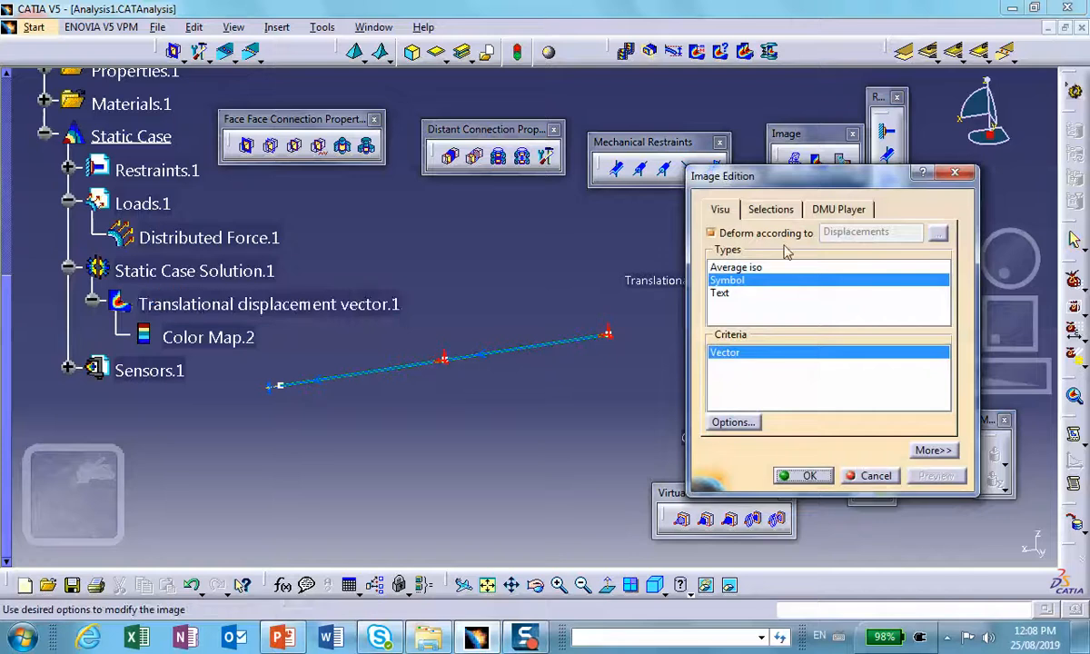
pyautogui.click(754, 209)
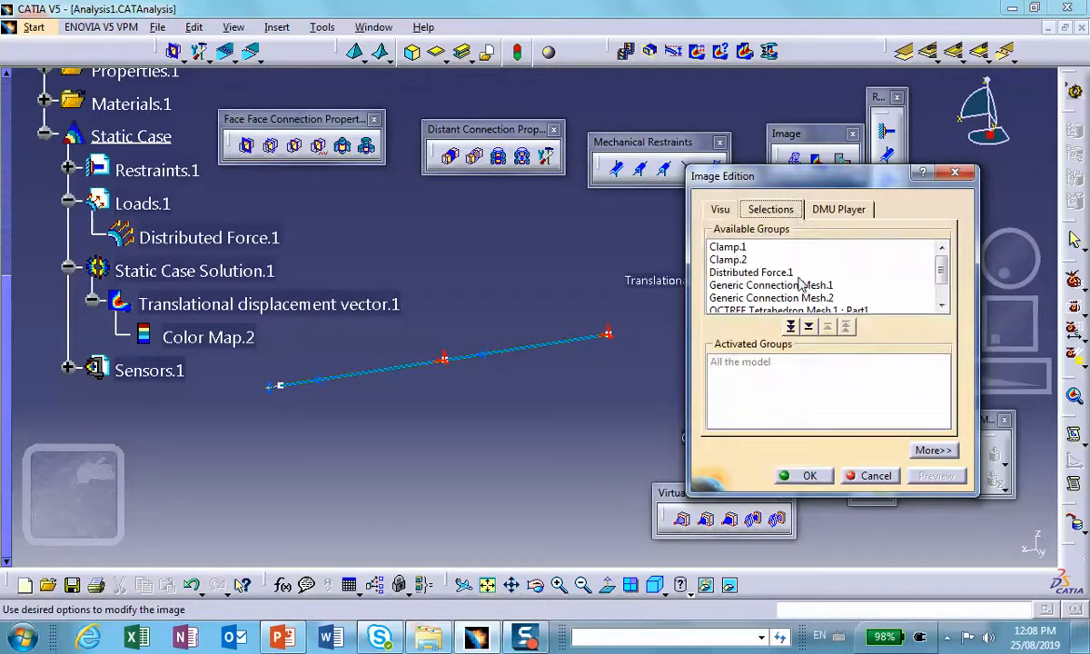
pyautogui.moveTo(943, 264); pyautogui.dragTo(944, 272)
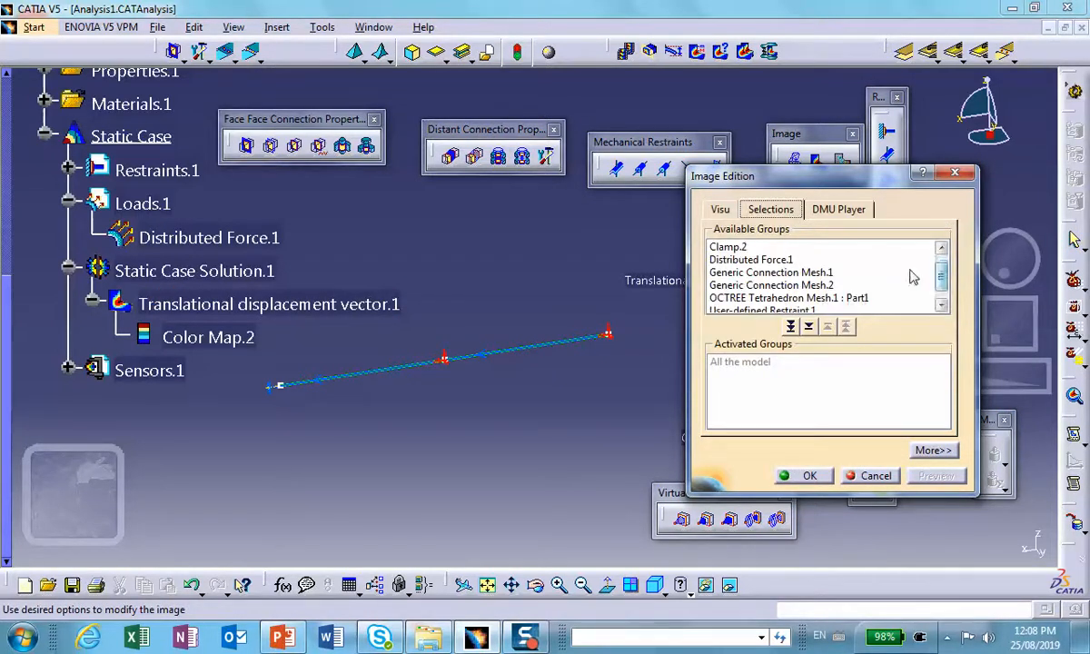
pyautogui.click(773, 274)
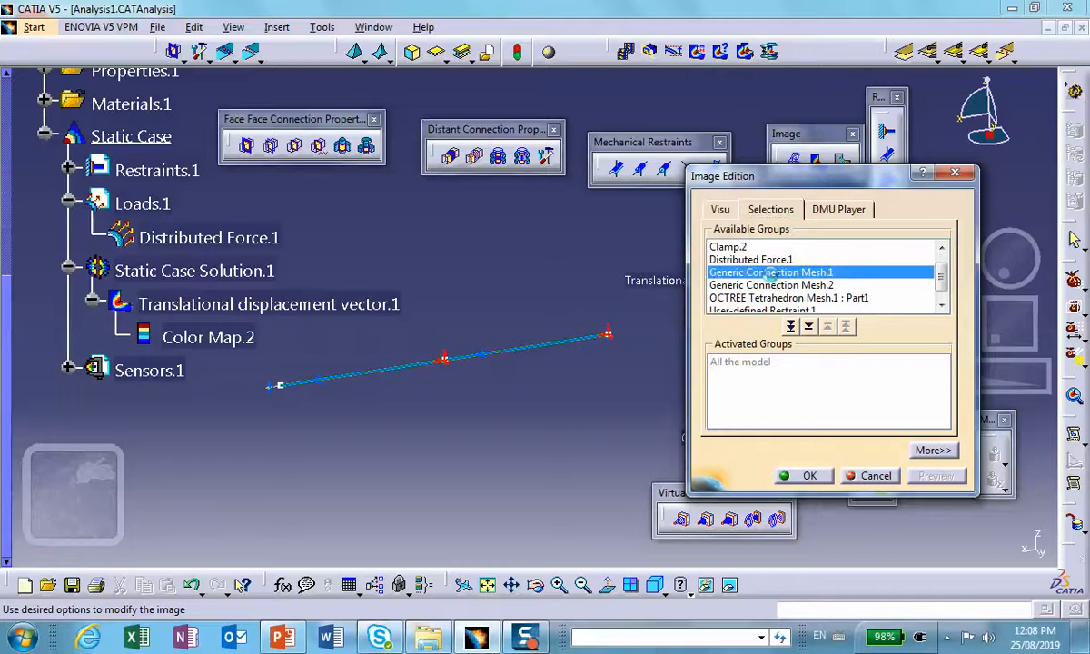
pyautogui.click(789, 326)
pyautogui.click(818, 478)
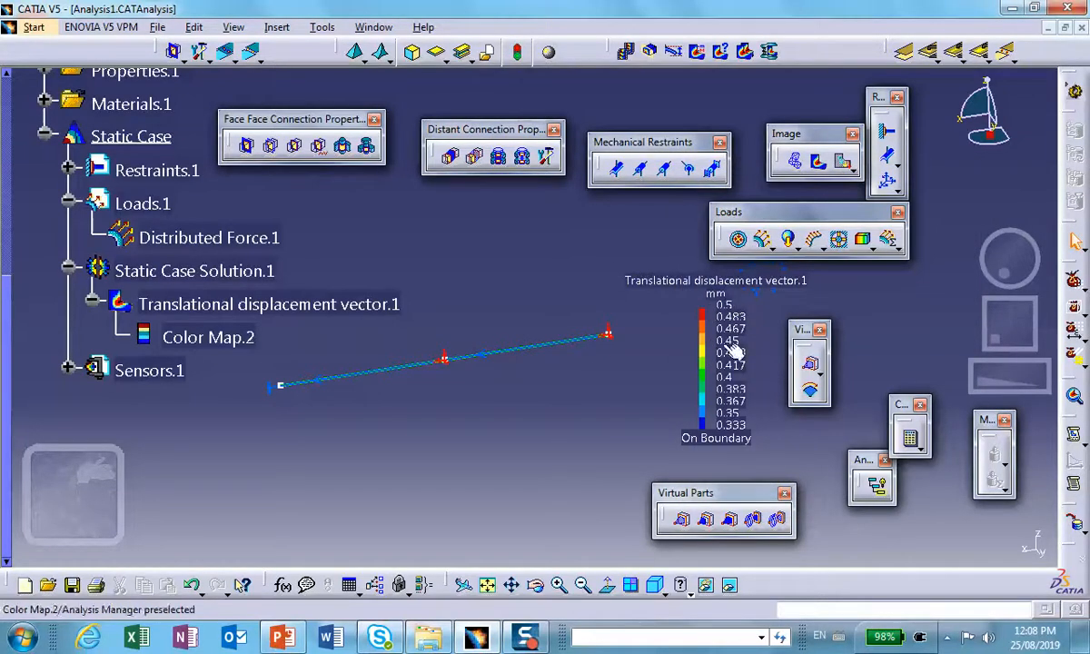
pyautogui.click(279, 639)
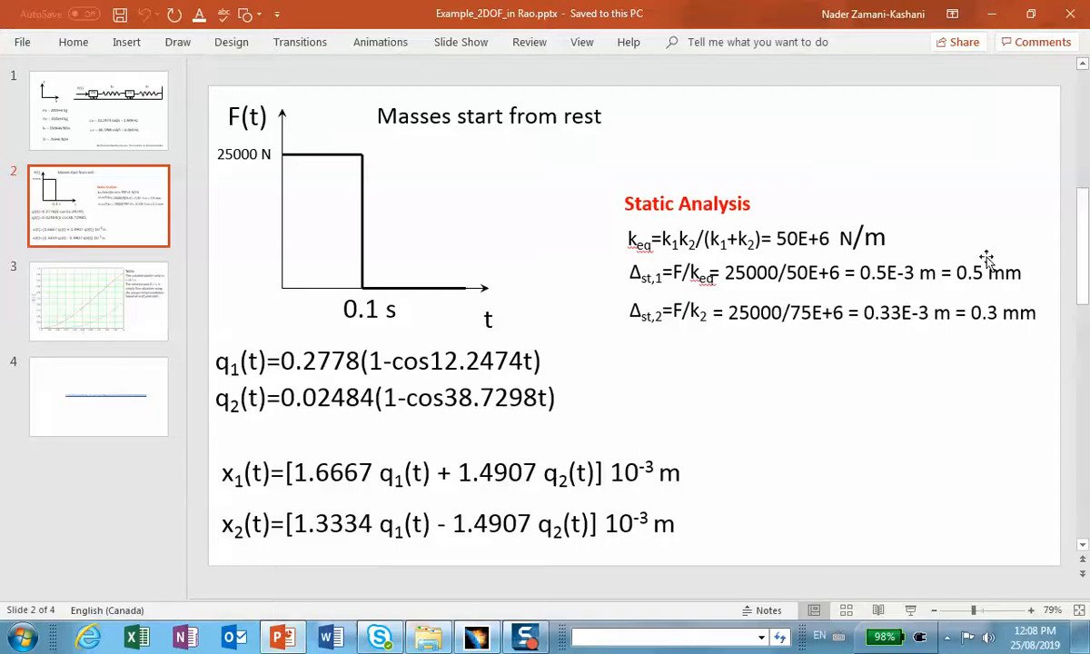
pyautogui.click(992, 13)
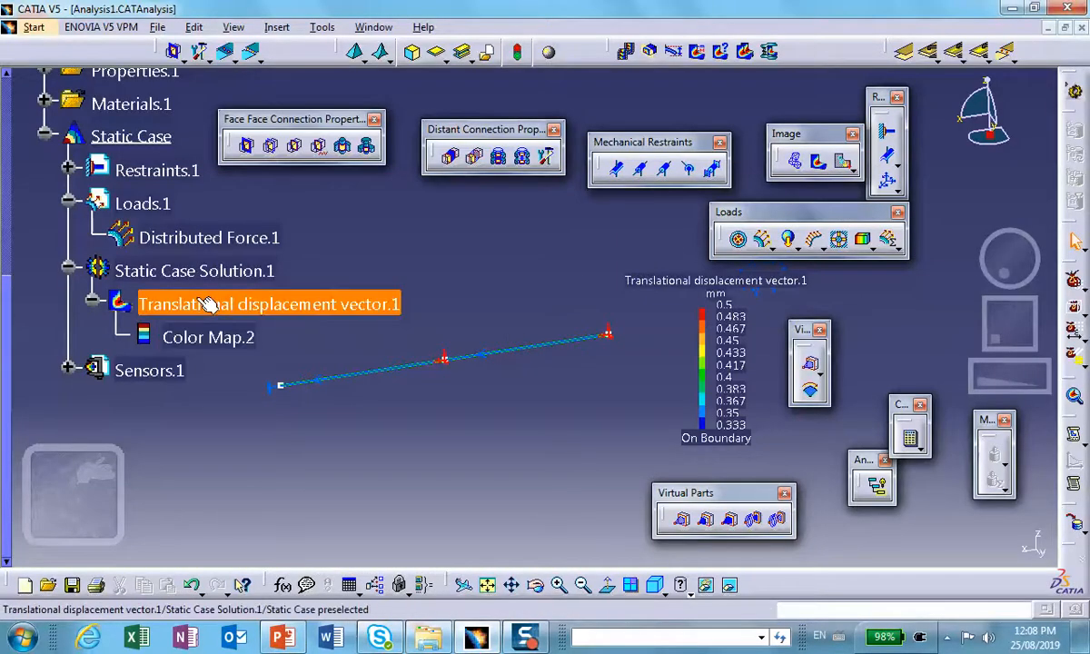
# Replace the image's active group with Generic Connection Mesh.2 and compare its displacement range with the PowerPoint slide's hand calculation.
pyautogui.doubleClick(209, 303)
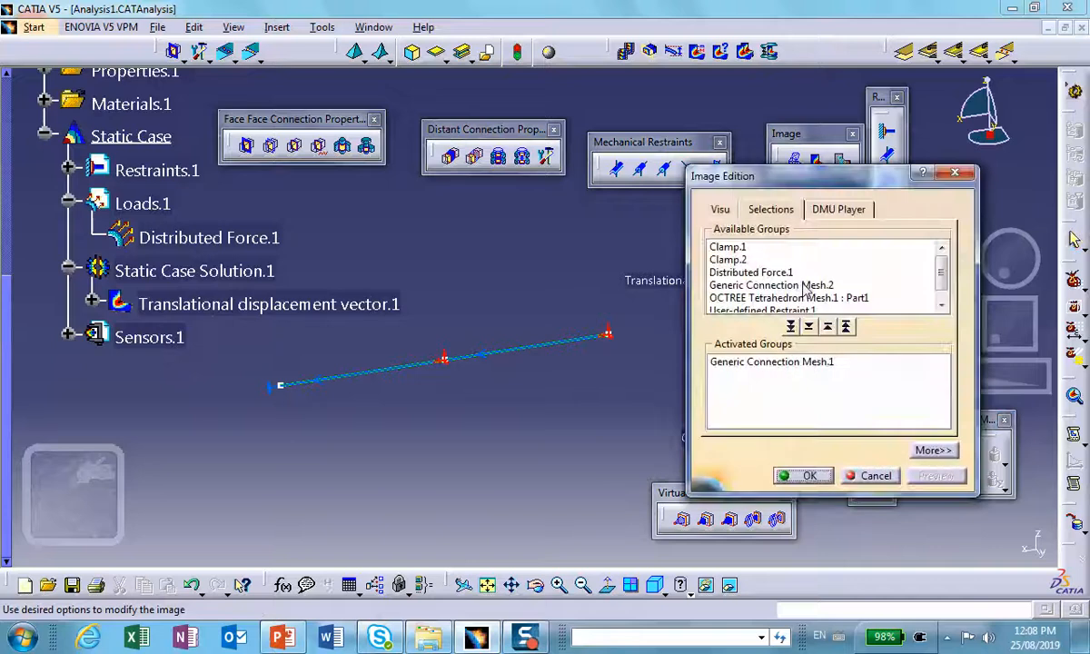
pyautogui.click(844, 327)
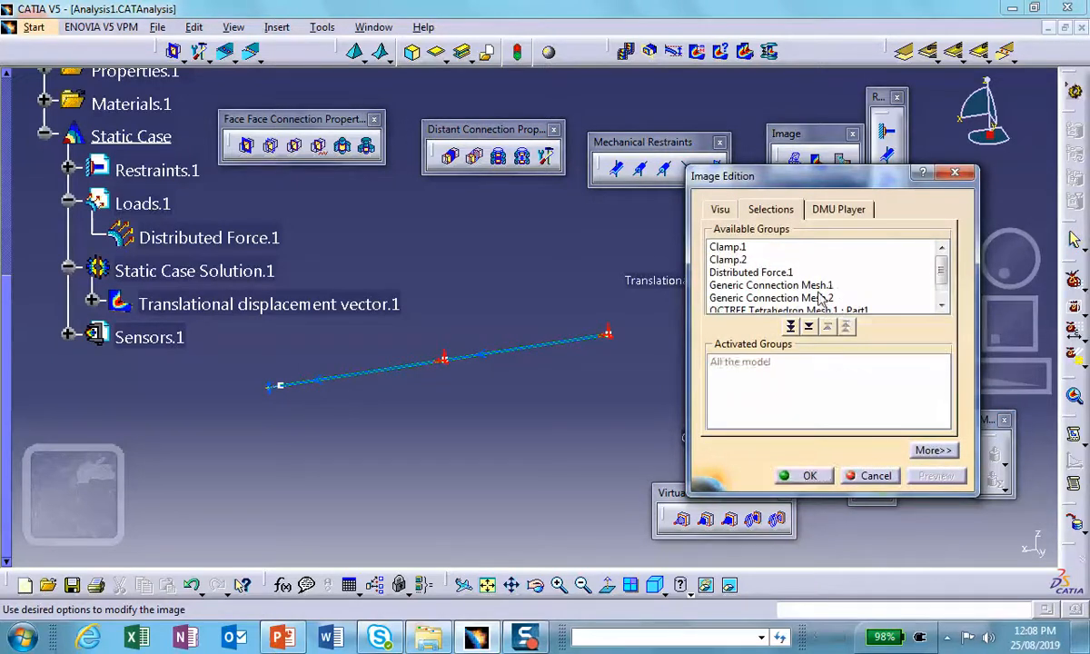
pyautogui.doubleClick(818, 298)
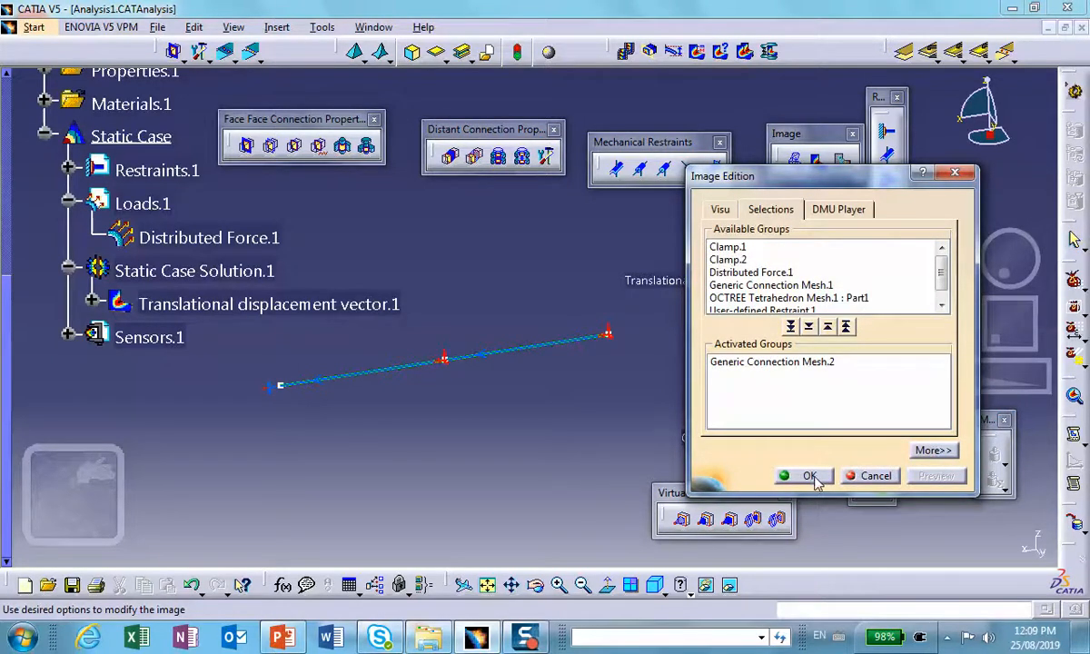
pyautogui.click(808, 476)
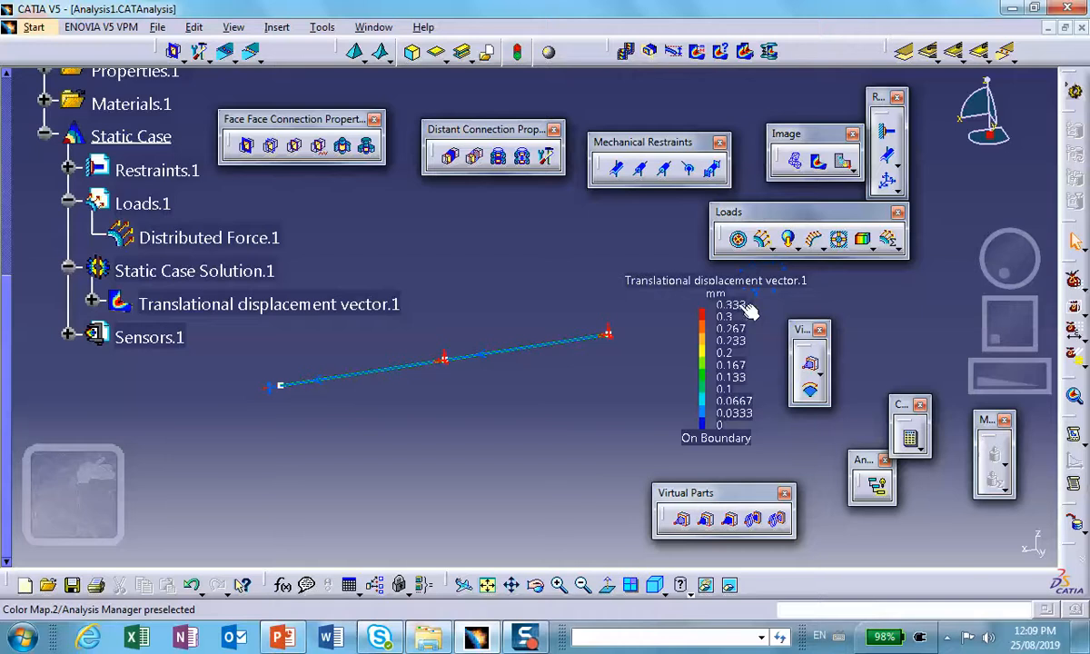
pyautogui.click(474, 640)
pyautogui.click(474, 641)
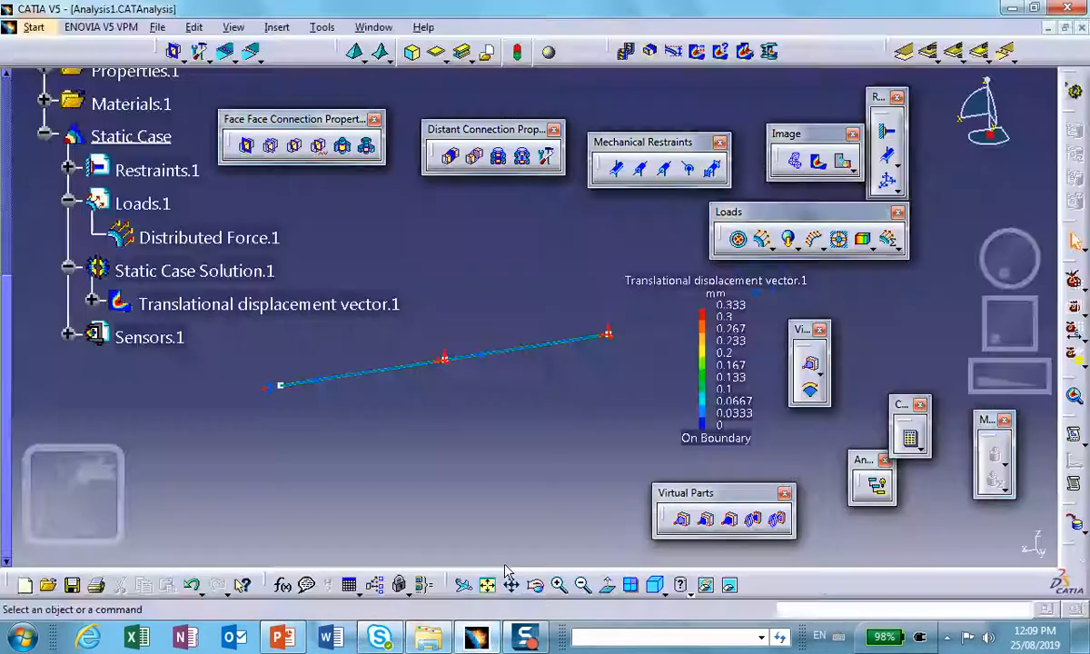
pyautogui.click(284, 637)
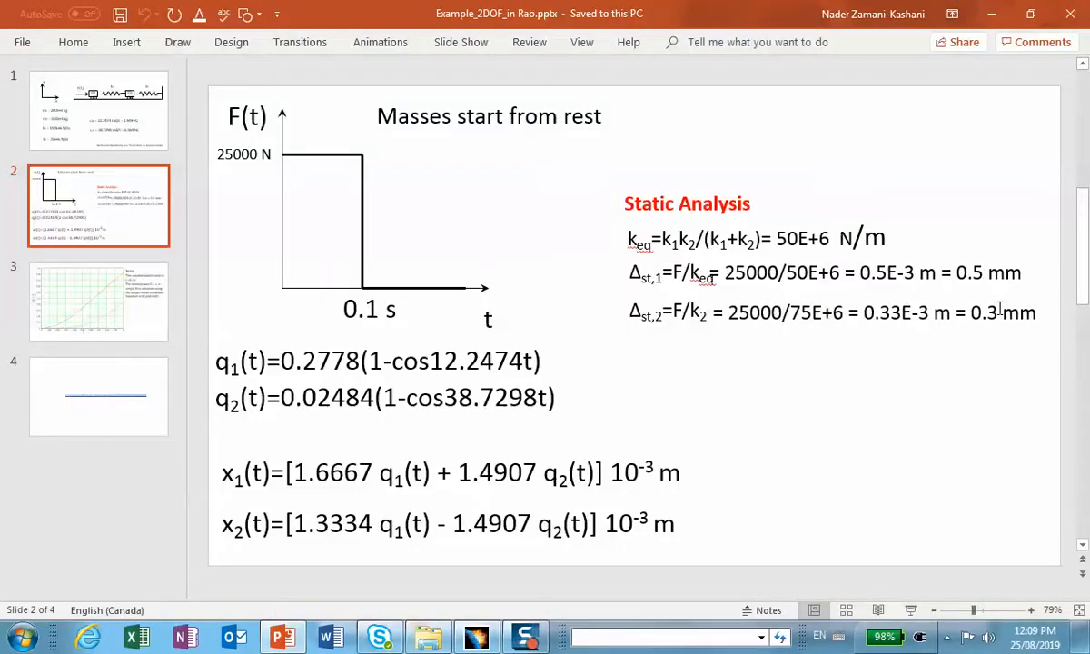
pyautogui.click(993, 14)
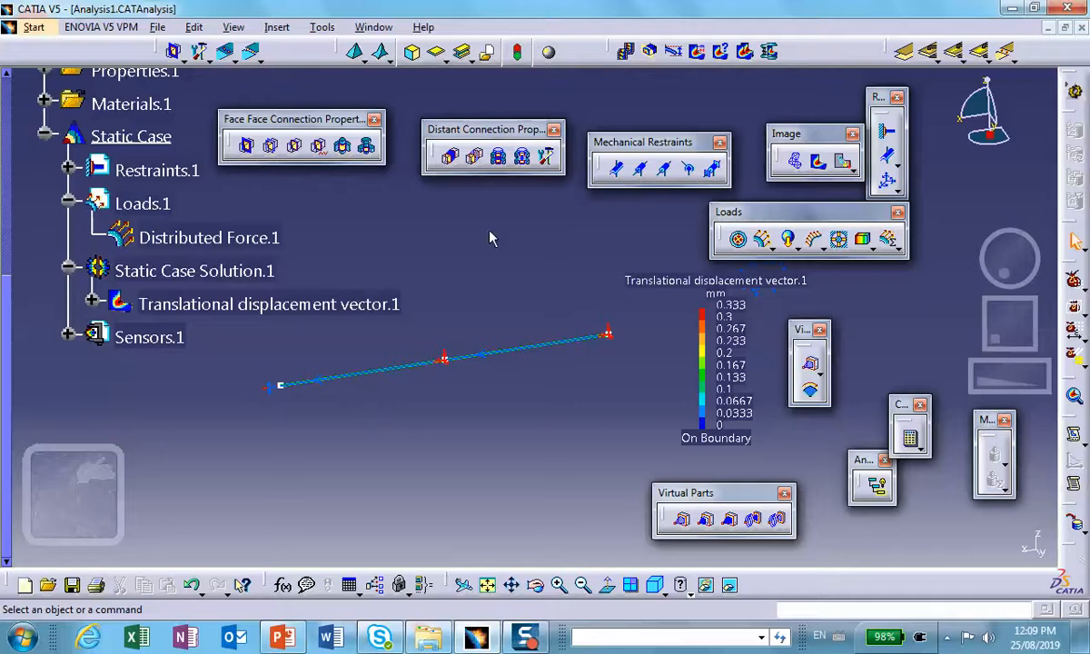
# Save the analysis and insert a frequency case that references the existing Restraints.1 set and uses a new masses set.
pyautogui.click(72, 585)
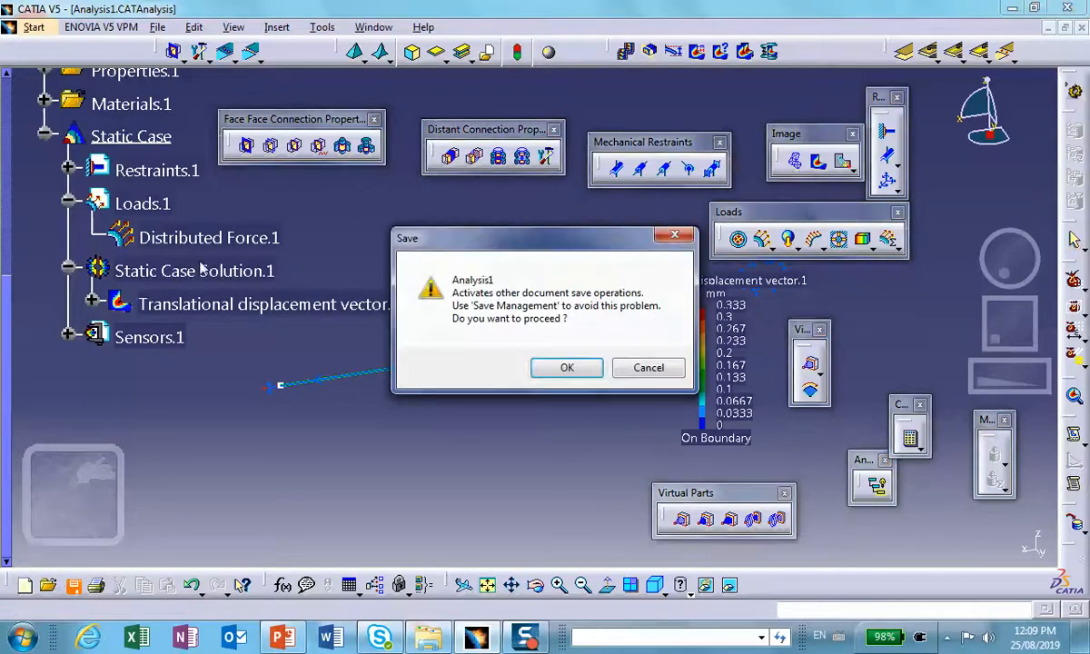
pyautogui.click(568, 368)
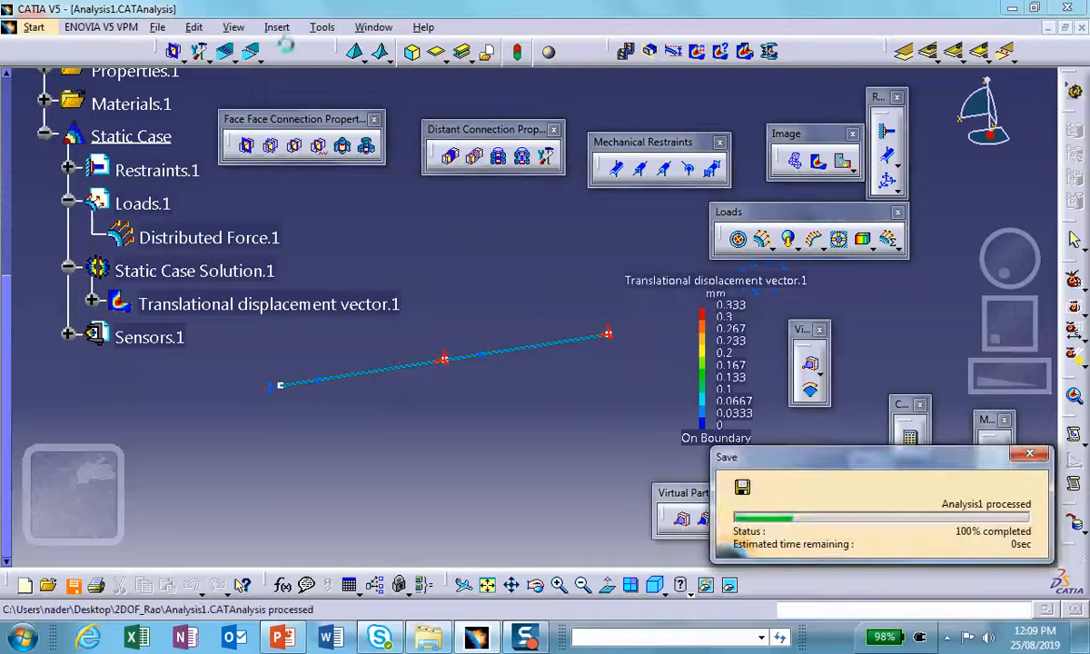
pyautogui.click(282, 29)
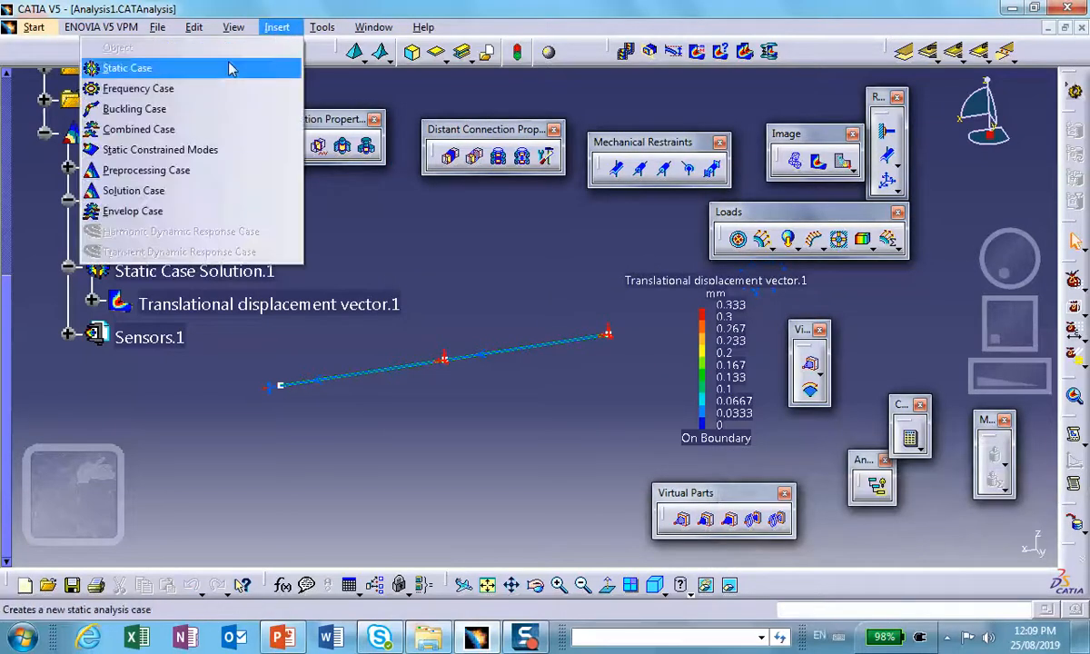
pyautogui.click(194, 89)
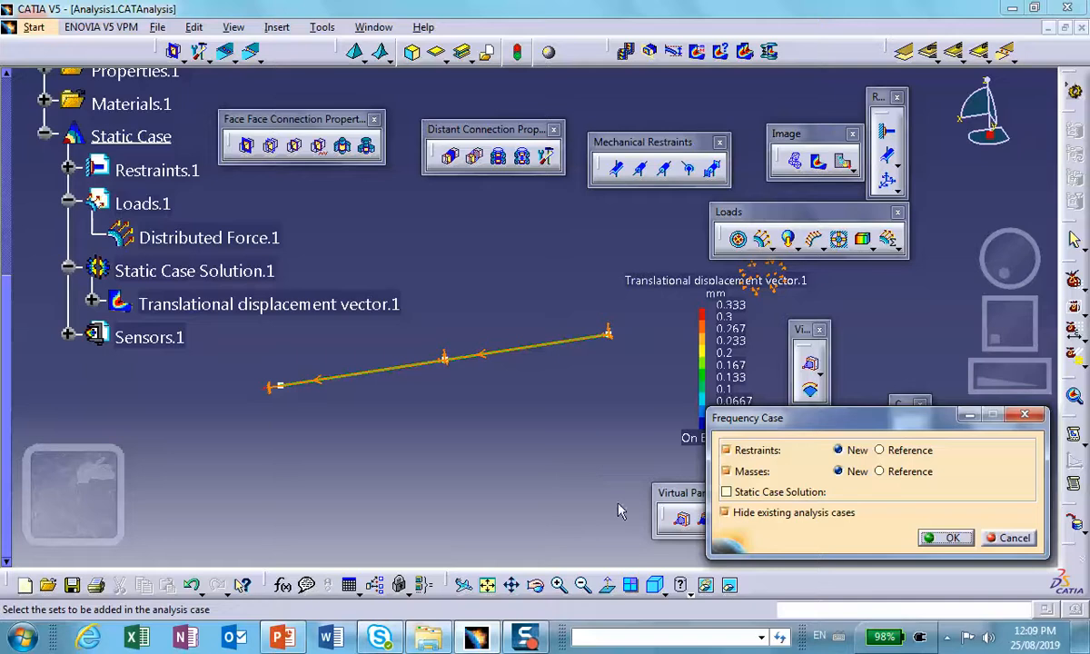
pyautogui.moveTo(804, 440); pyautogui.dragTo(783, 422)
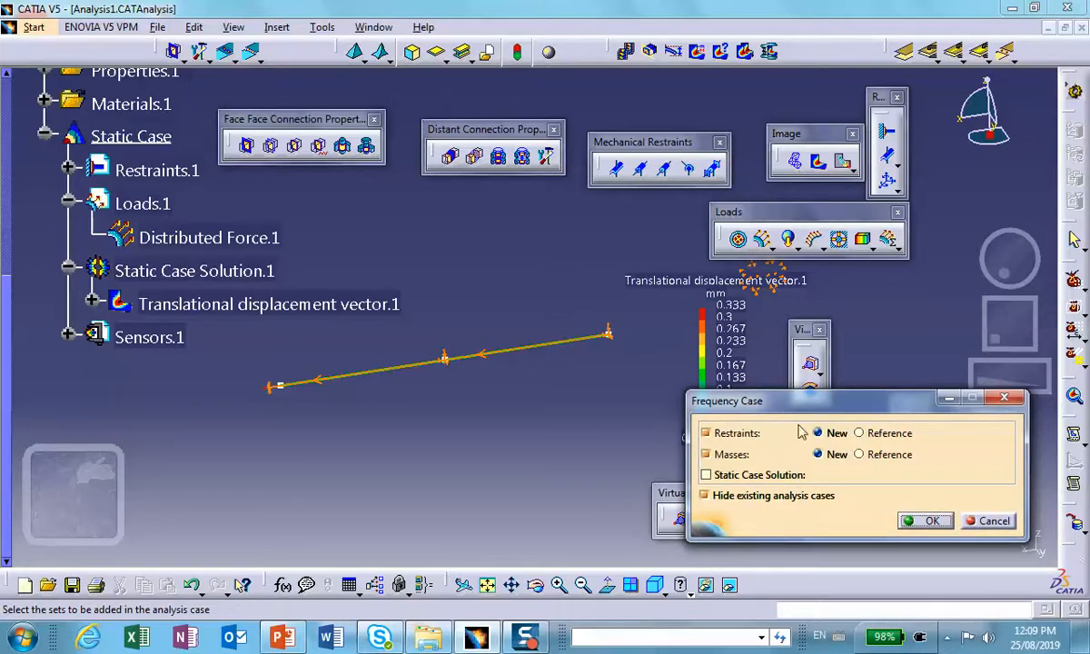
pyautogui.click(859, 434)
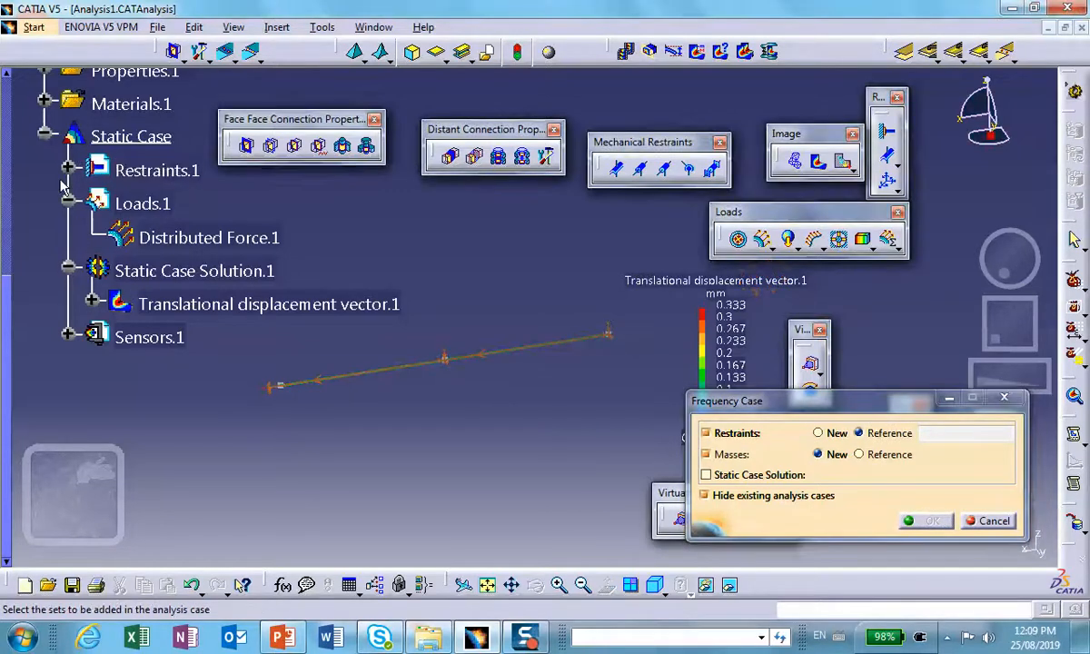
pyautogui.click(157, 171)
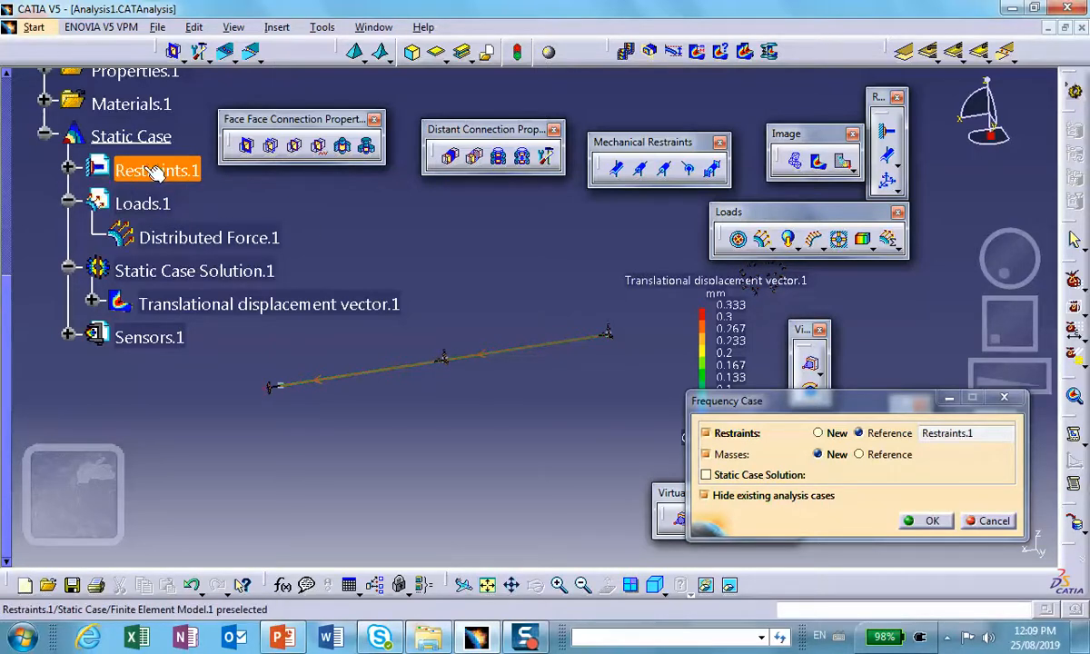
pyautogui.click(933, 521)
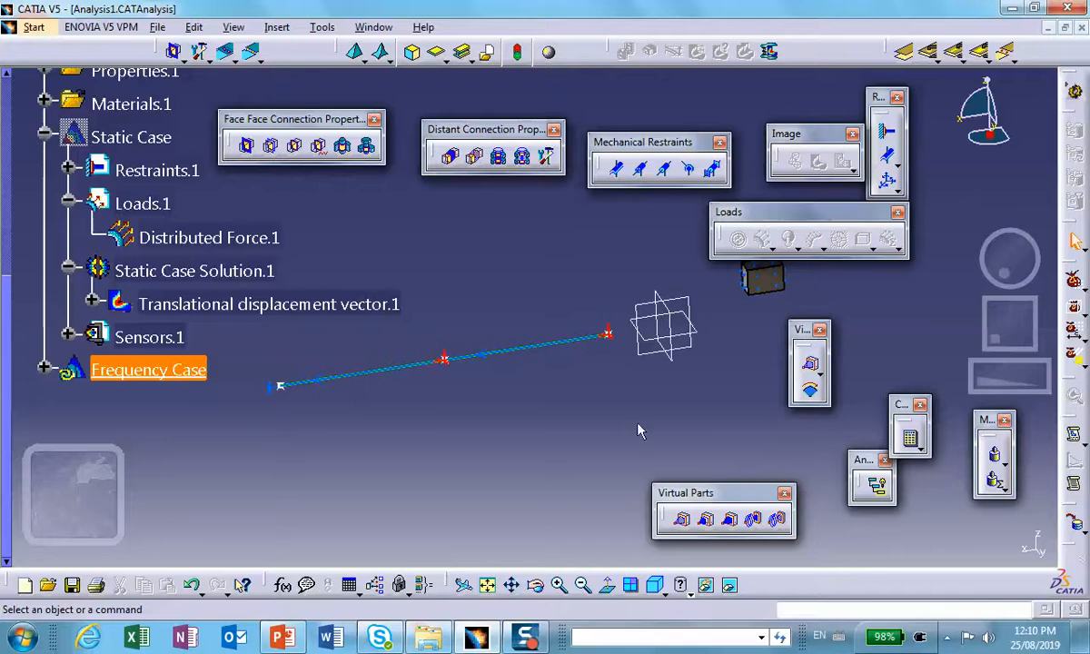
# Look up m1 on the first PowerPoint slide and apply a distributed mass of 200E3 kg to the loaded-end point of the spring model.
pyautogui.moveTo(988, 420); pyautogui.dragTo(756, 398)
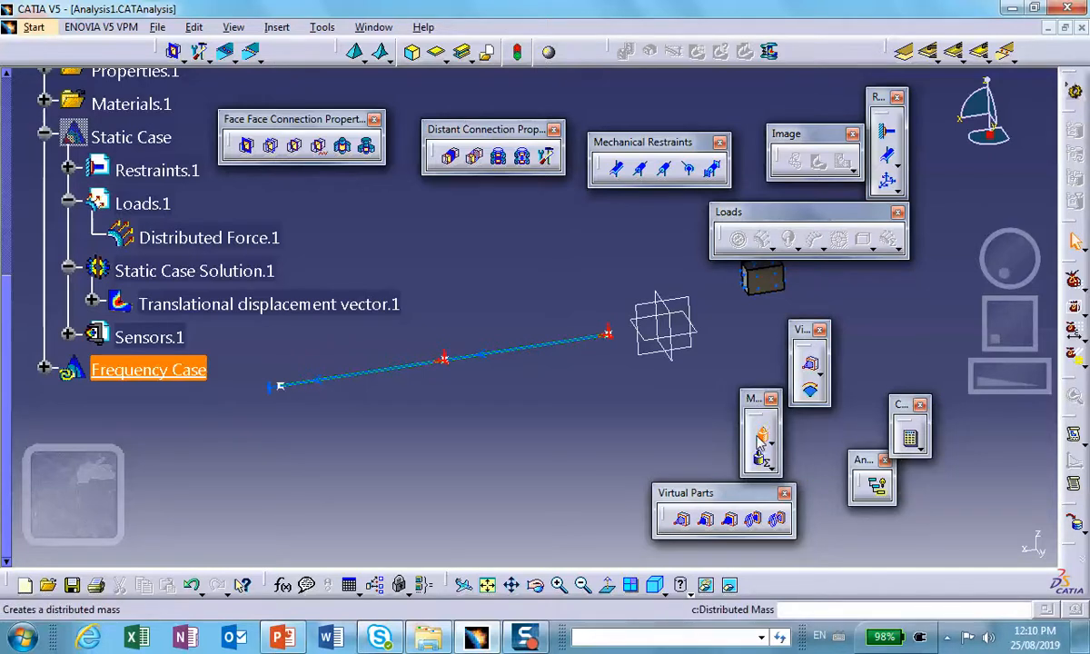
pyautogui.click(763, 438)
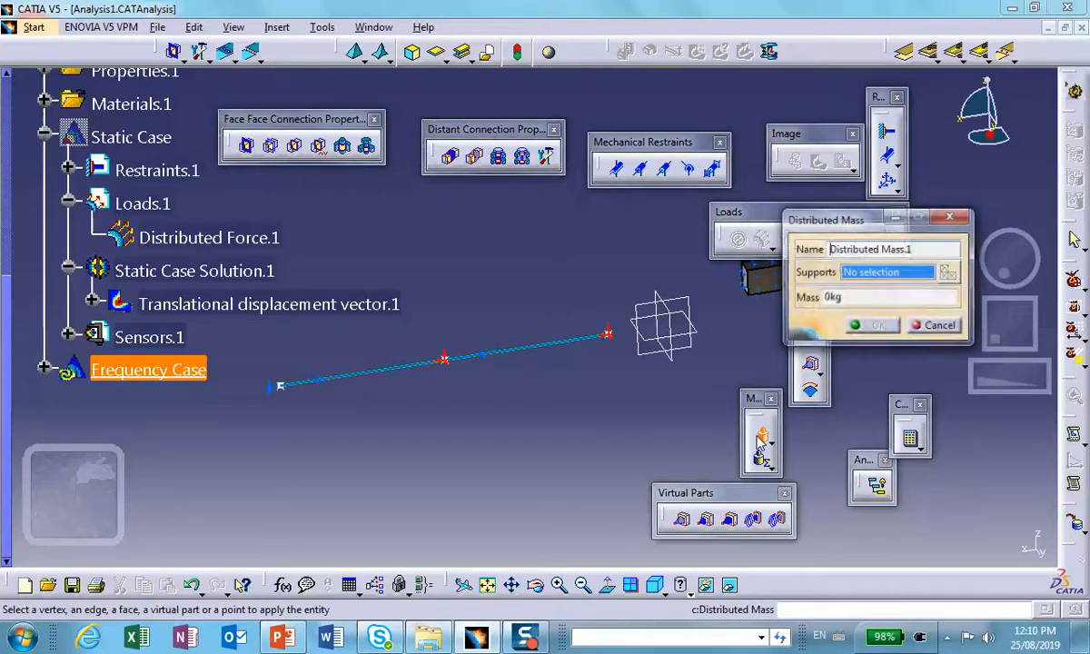
pyautogui.click(609, 337)
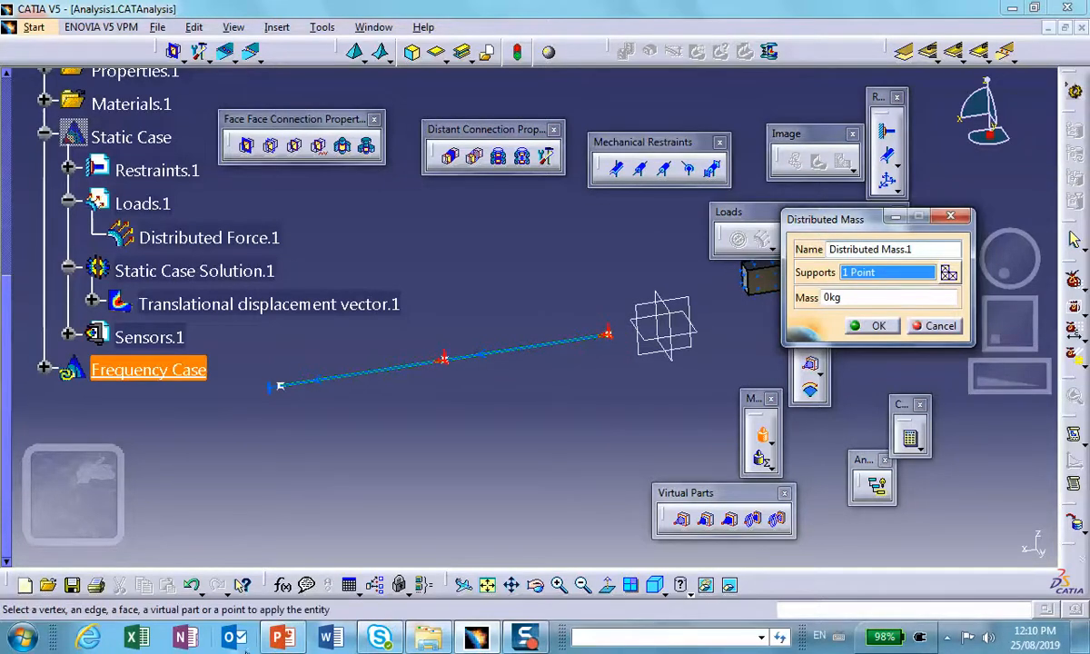
pyautogui.click(282, 636)
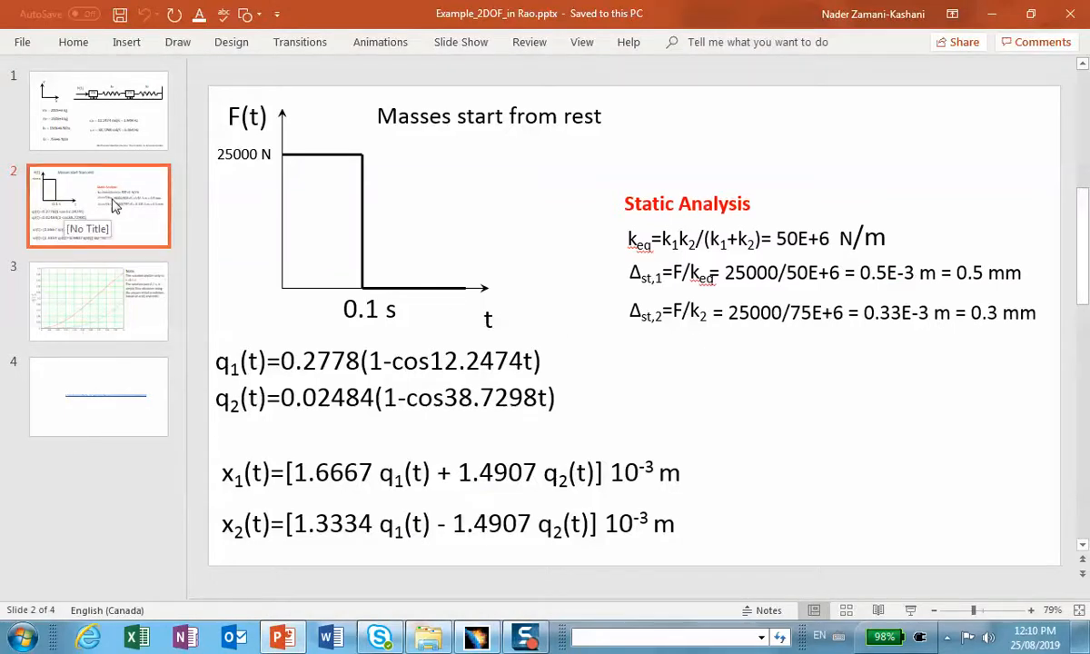
pyautogui.click(91, 131)
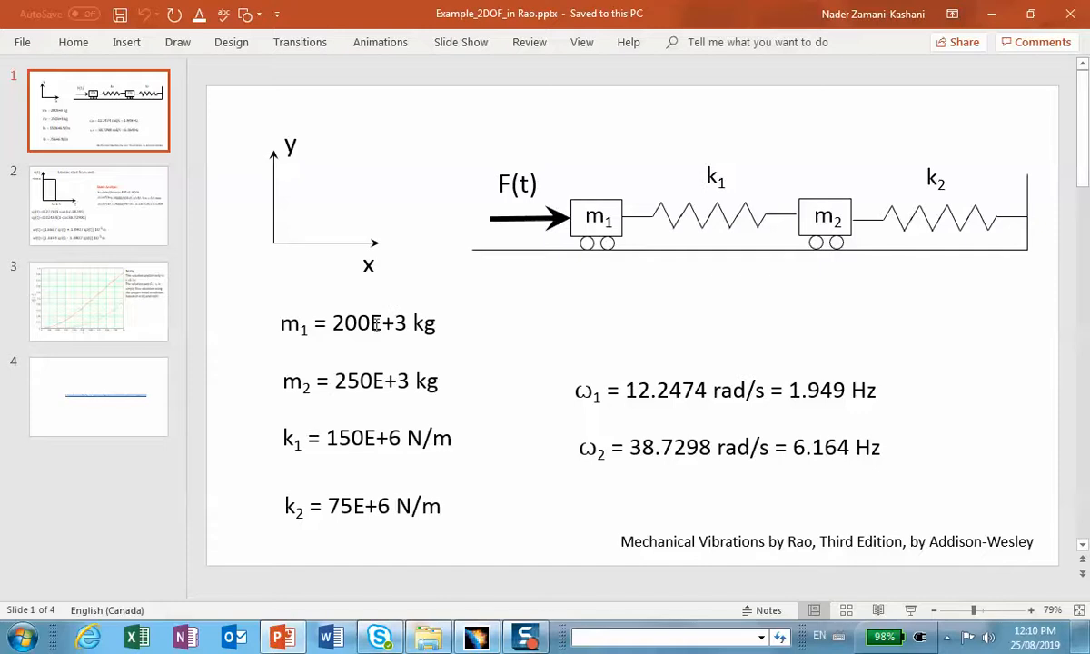
pyautogui.click(996, 13)
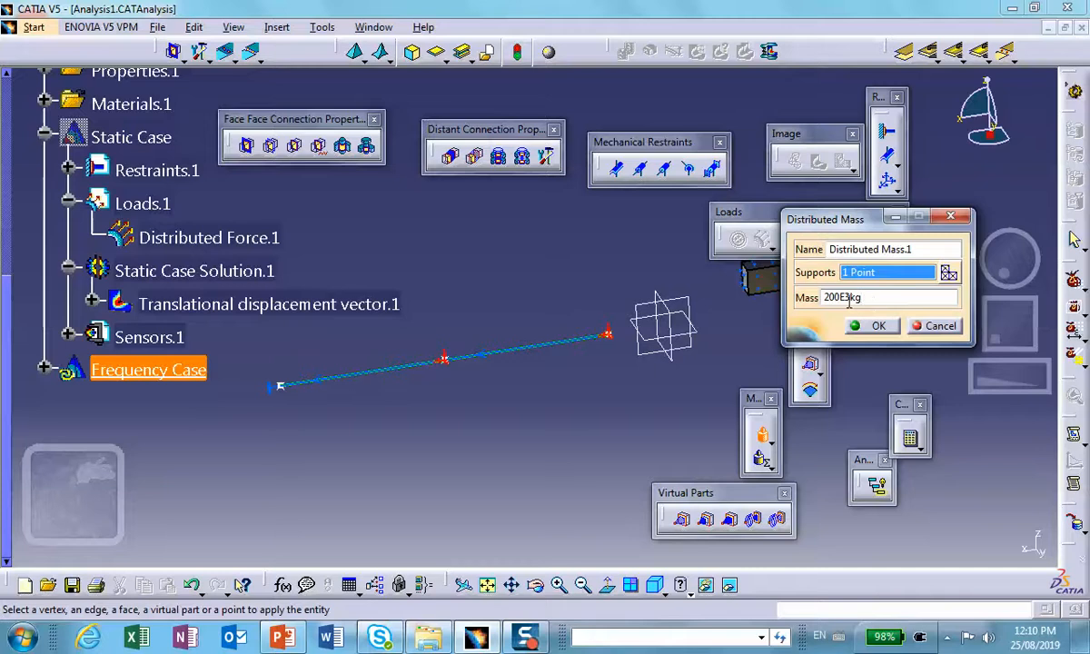
pyautogui.click(858, 326)
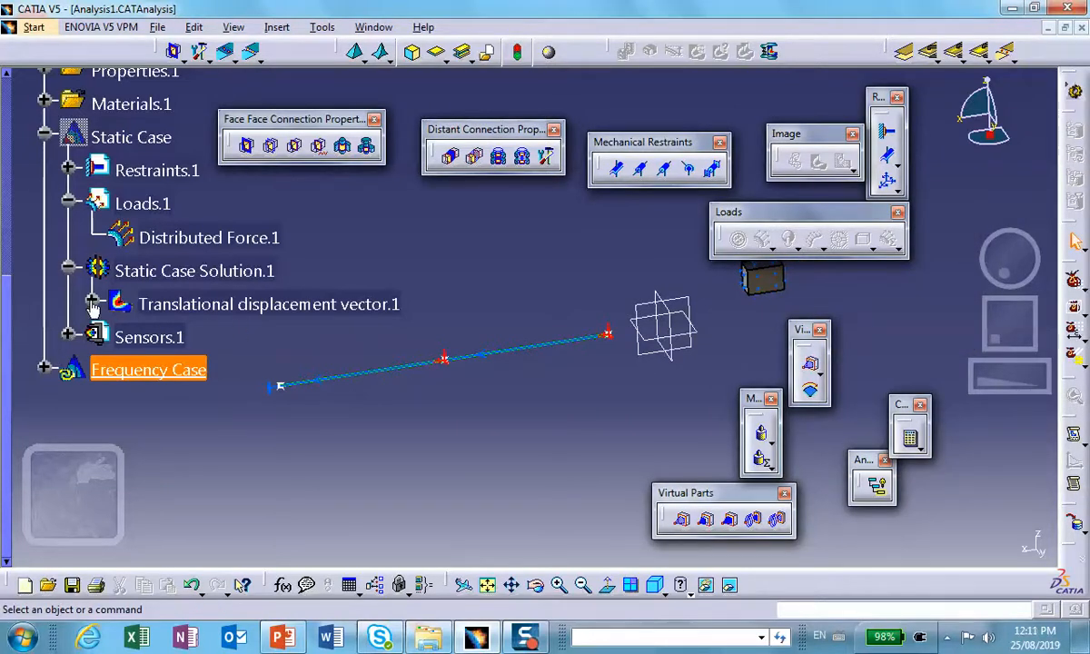
# Review the definition of Distributed Mass.1 in the frequency case's Masses.1 set.
pyautogui.click(43, 369)
pyautogui.scroll(-3, 55, 309)
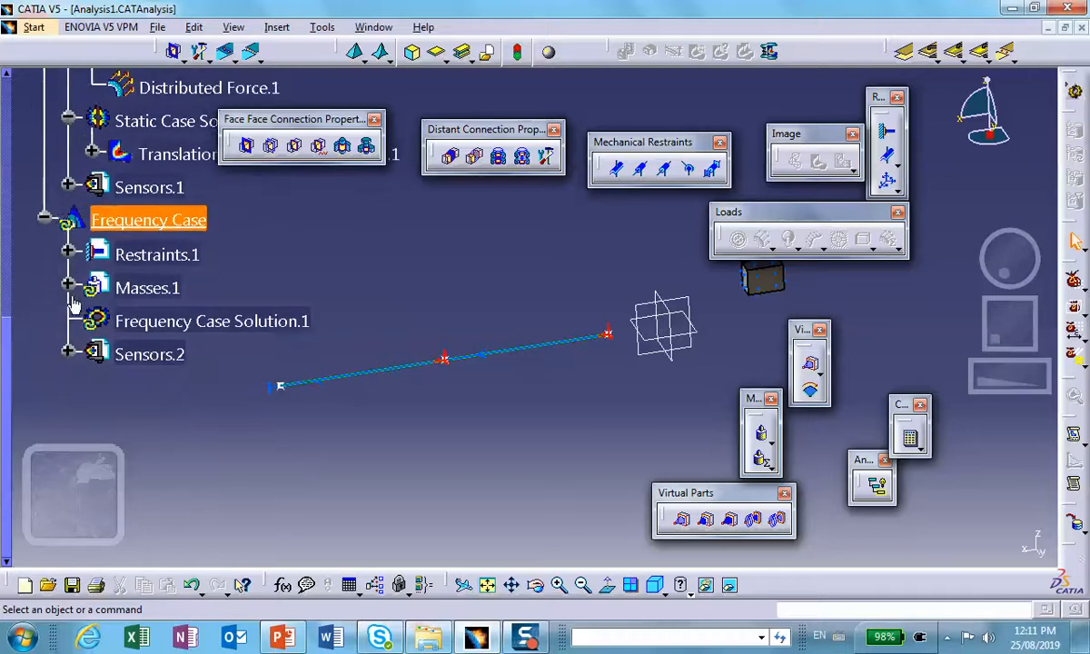
pyautogui.click(69, 287)
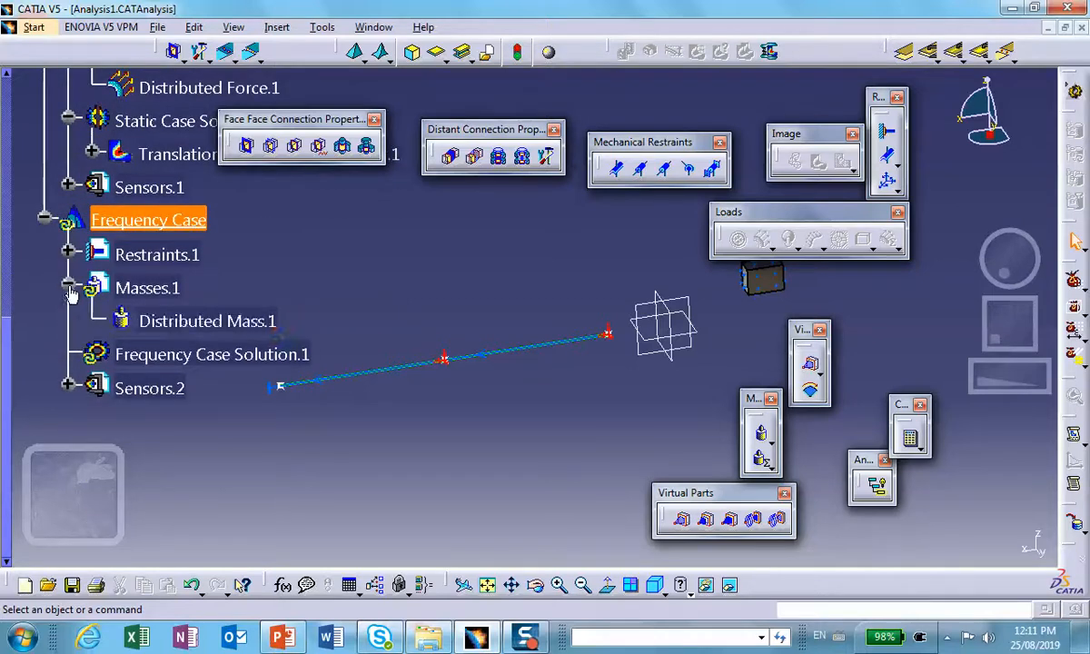
pyautogui.doubleClick(238, 318)
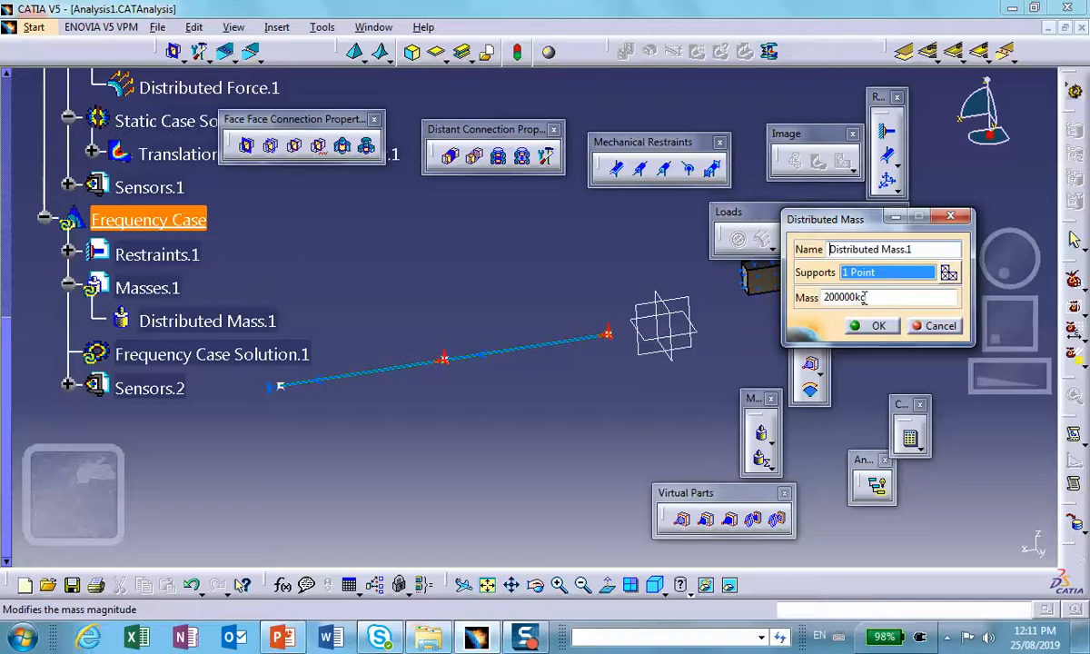
pyautogui.click(877, 325)
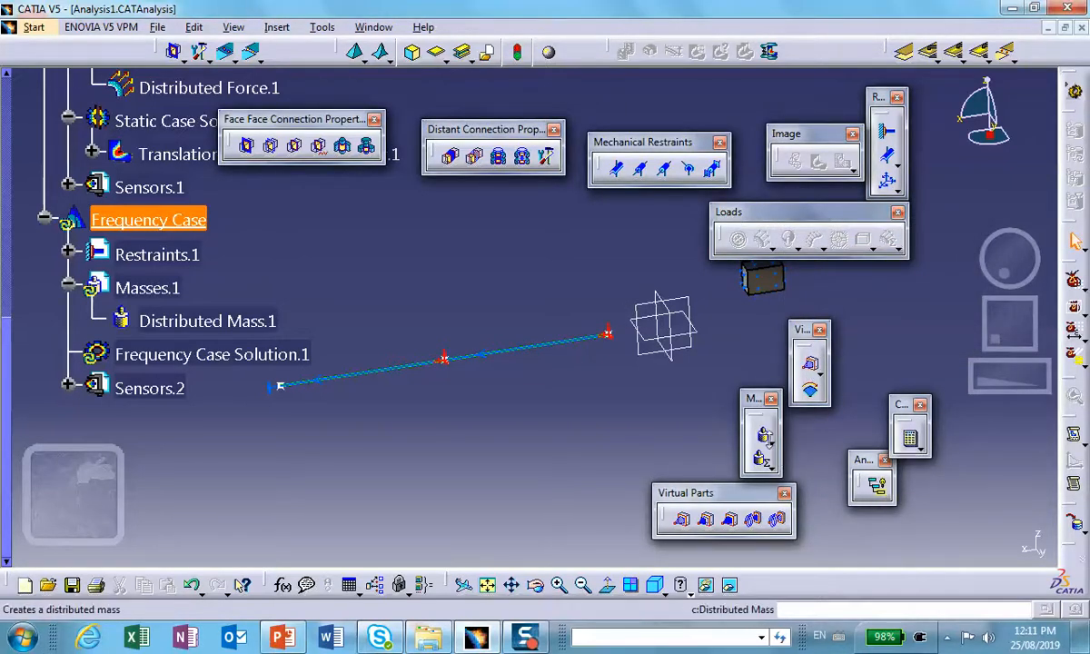
# Apply a distributed mass of 250000 kg to the middle point of the spring model and save the analysis.
pyautogui.click(761, 435)
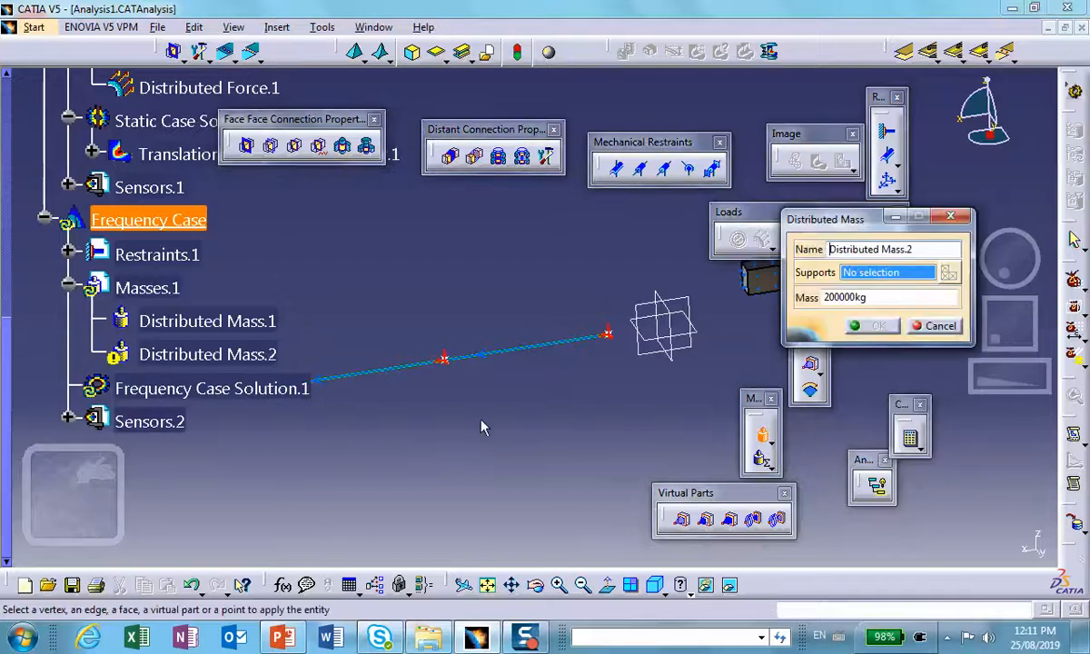
pyautogui.click(443, 359)
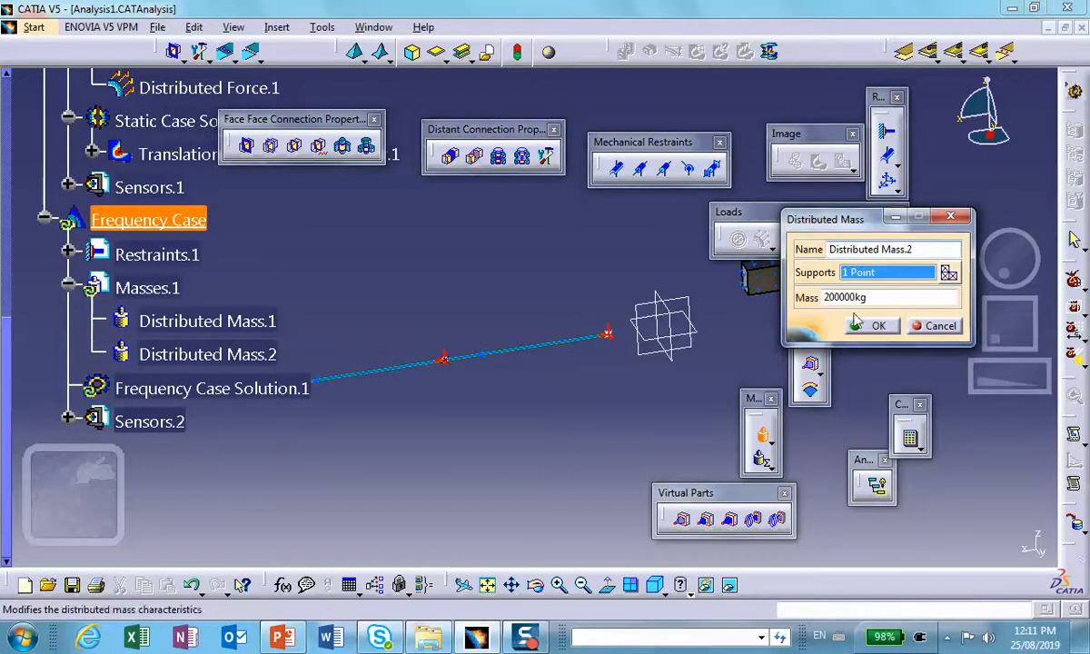
pyautogui.press('BackSpace')
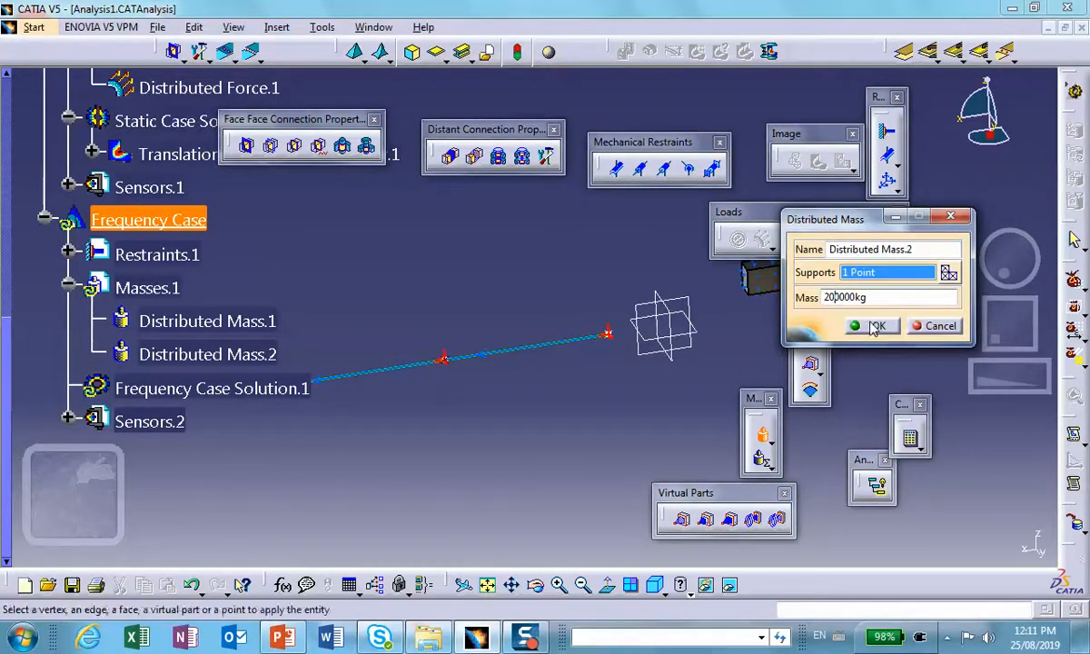
pyautogui.write('5')
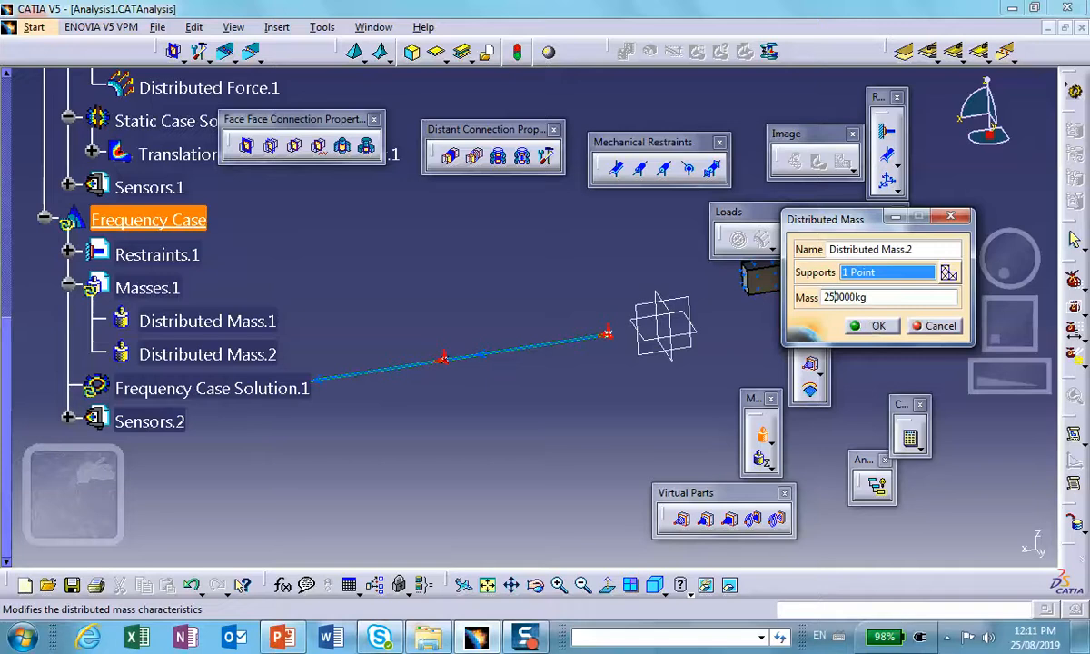
pyautogui.click(874, 327)
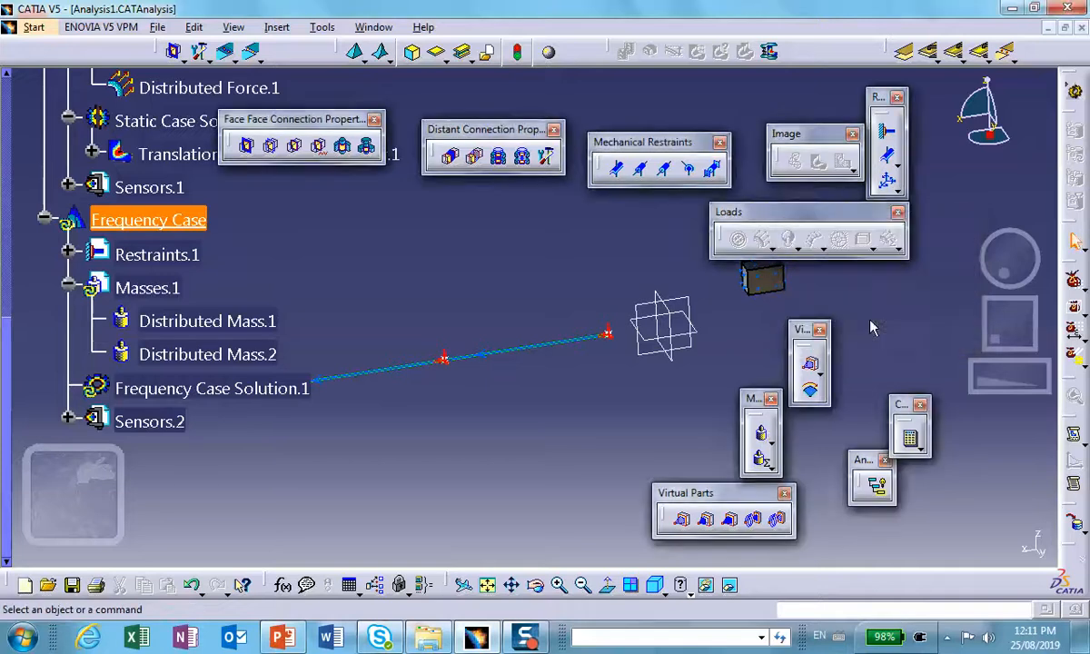
pyautogui.click(72, 585)
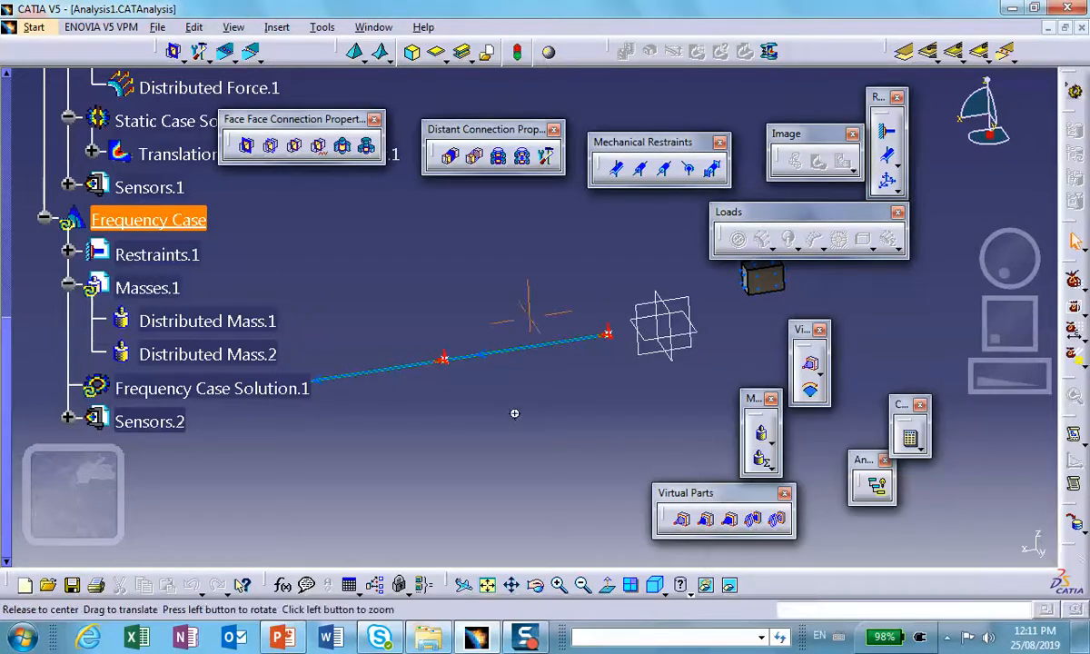
# Try to compute all cases of the analysis.
pyautogui.moveTo(513, 414); pyautogui.dragTo(540, 452, button='middle')
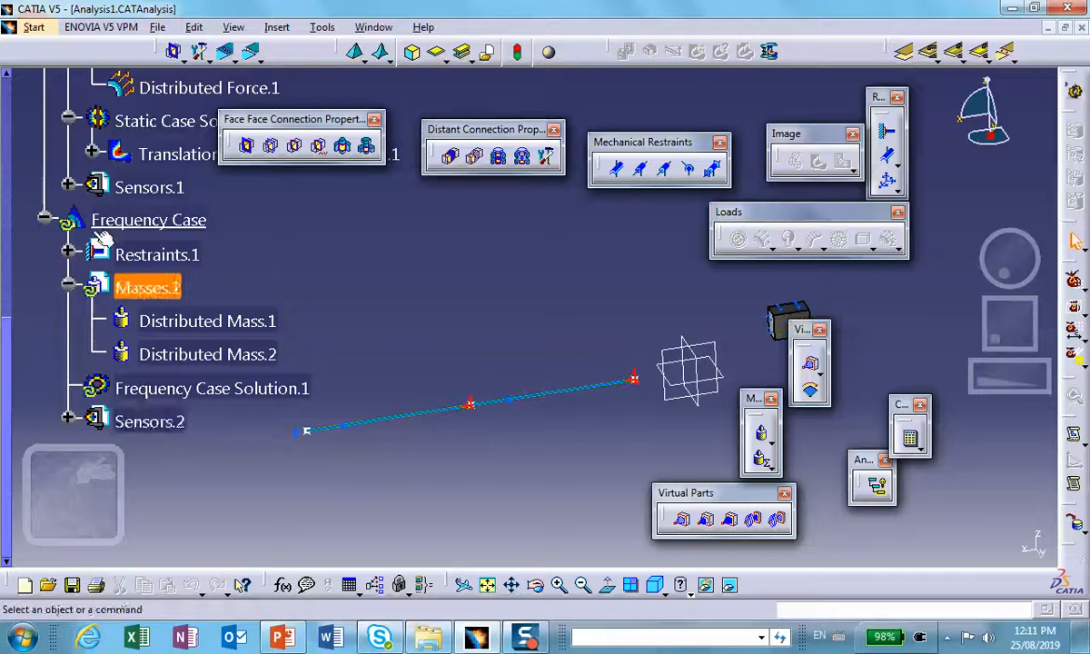
pyautogui.moveTo(502, 324); pyautogui.dragTo(474, 318, button='middle')
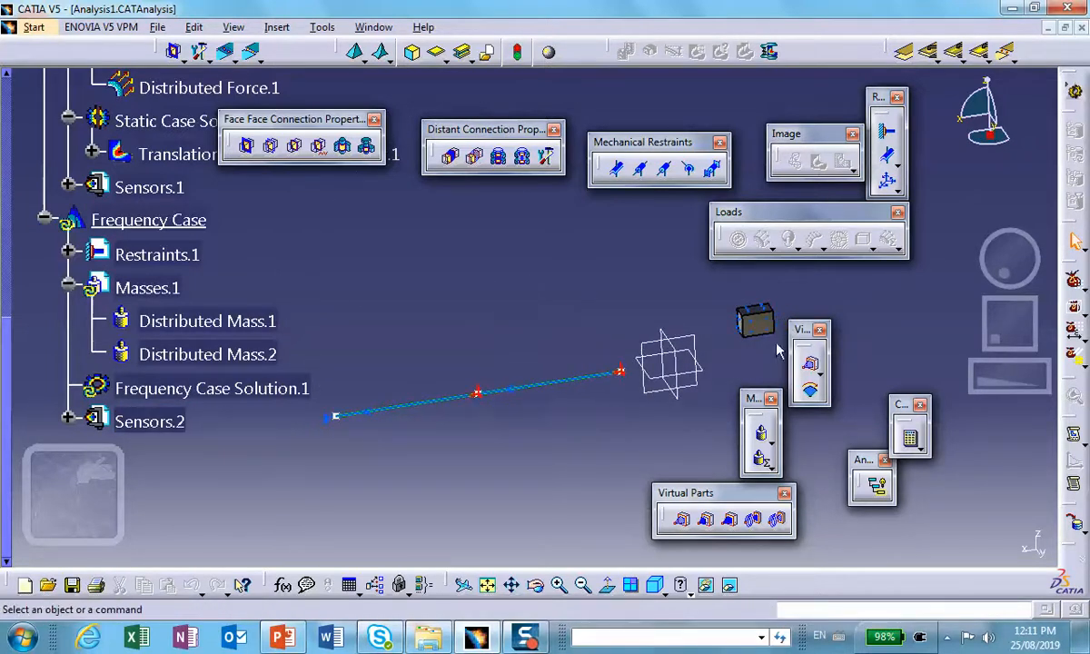
pyautogui.click(913, 440)
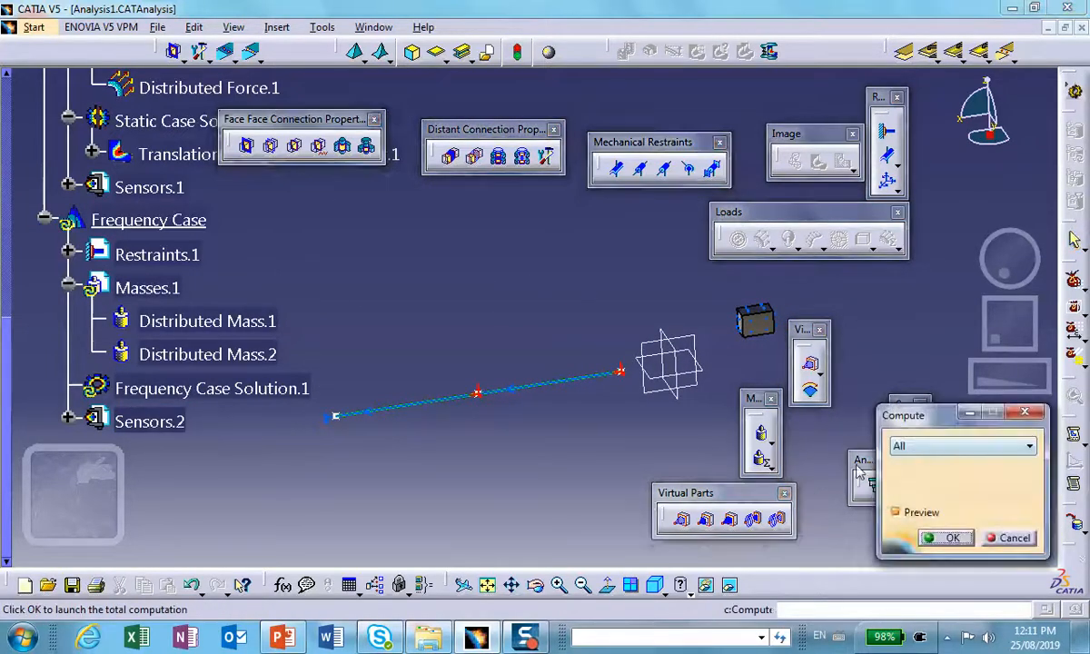
pyautogui.click(946, 537)
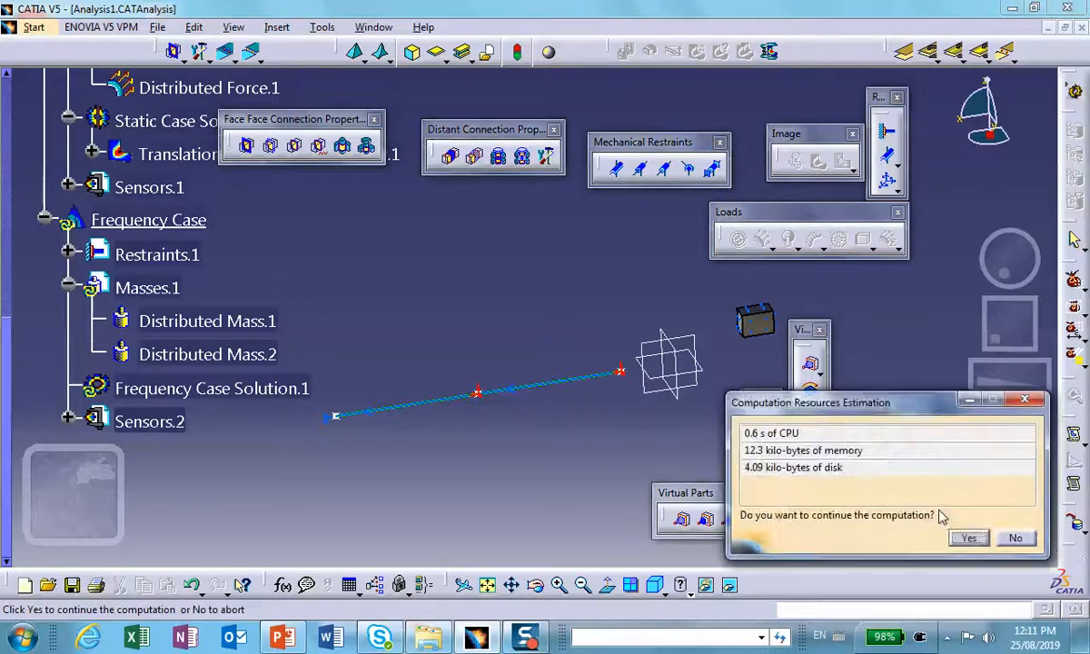
pyautogui.click(969, 538)
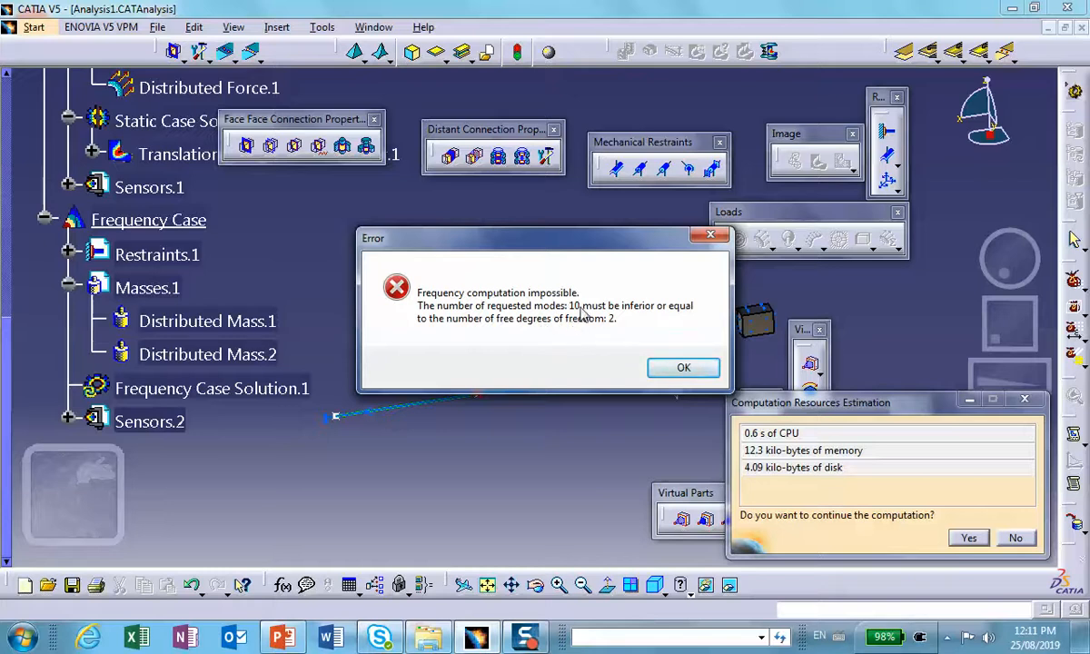
pyautogui.click(677, 365)
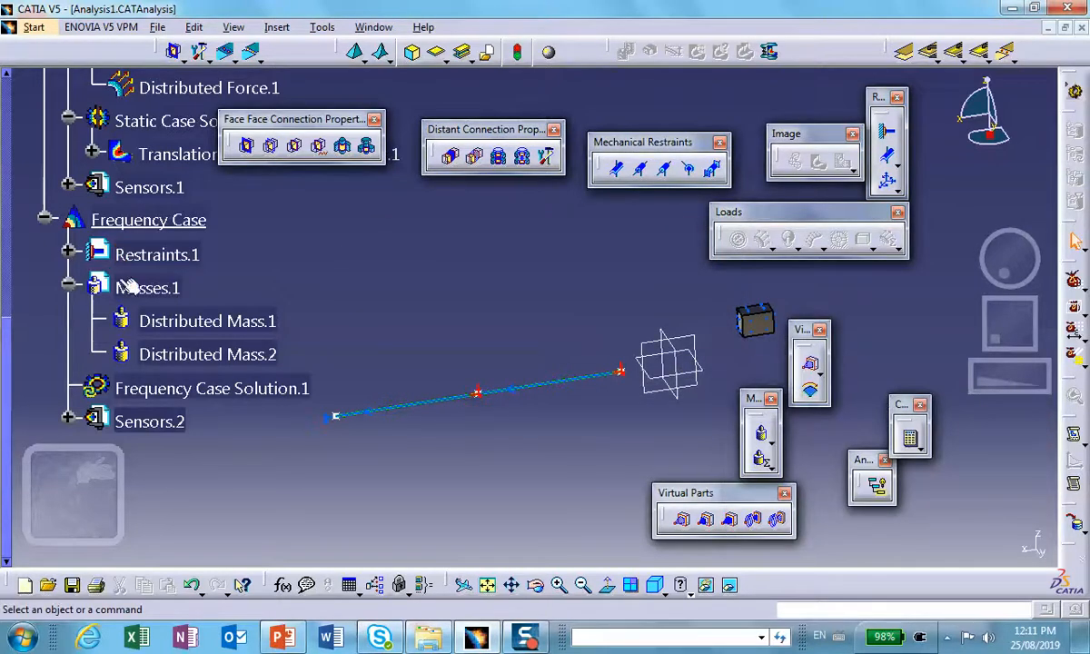
# Set the number of modes of Frequency Case Solution.1 to 2, keeping the iterative subspace method.
pyautogui.doubleClick(232, 388)
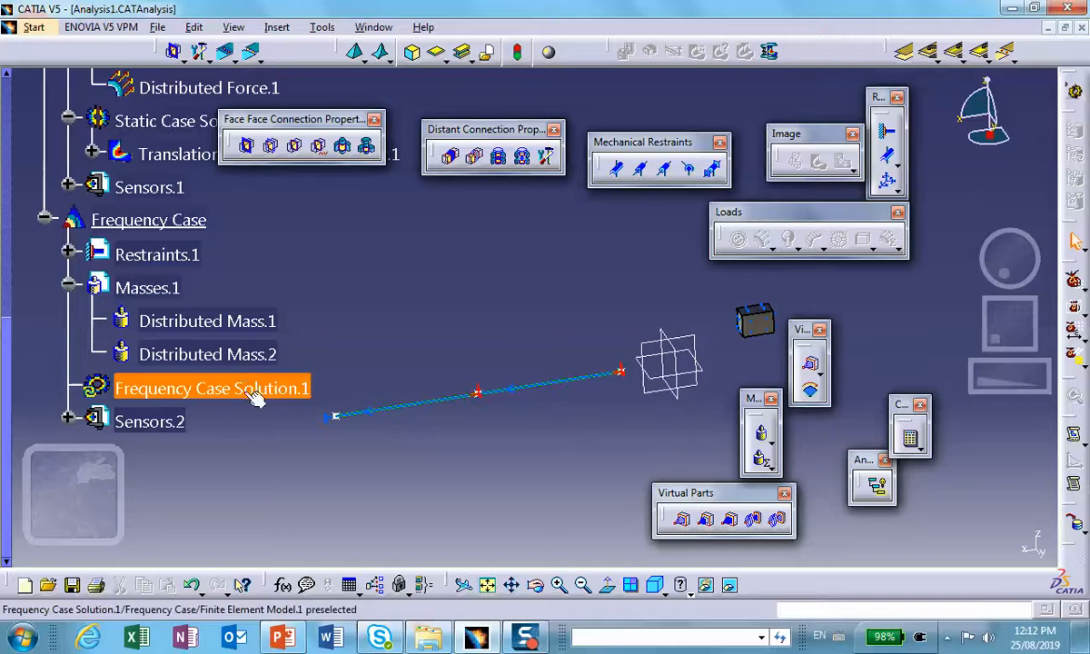
pyautogui.click(899, 344)
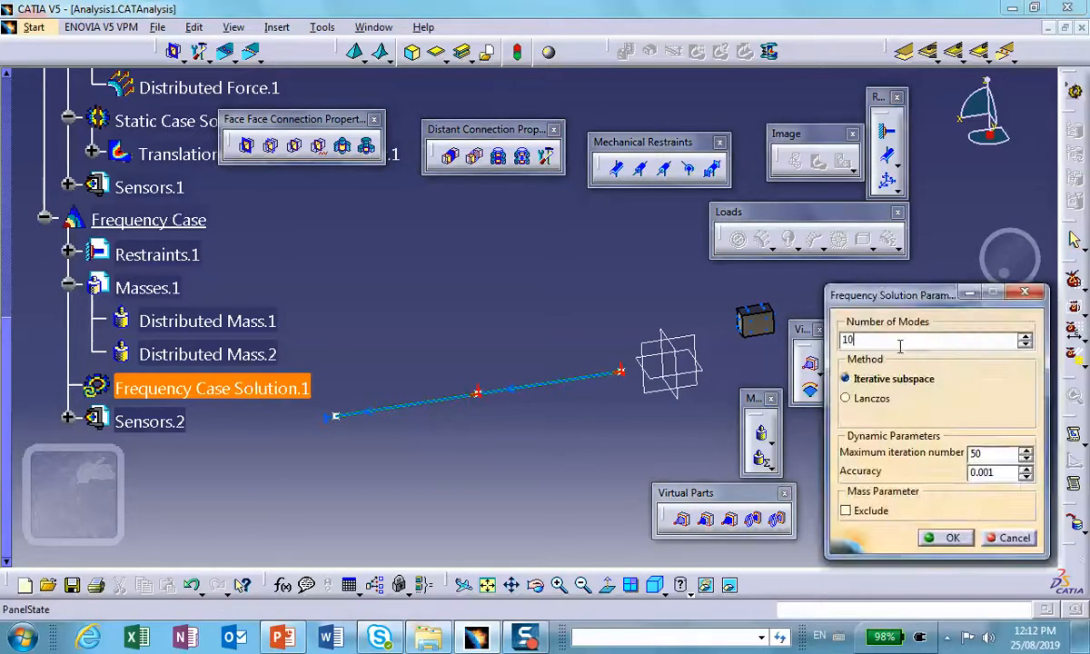
pyautogui.press('BackSpace')
pyautogui.press('BackSpace')
pyautogui.write('2')
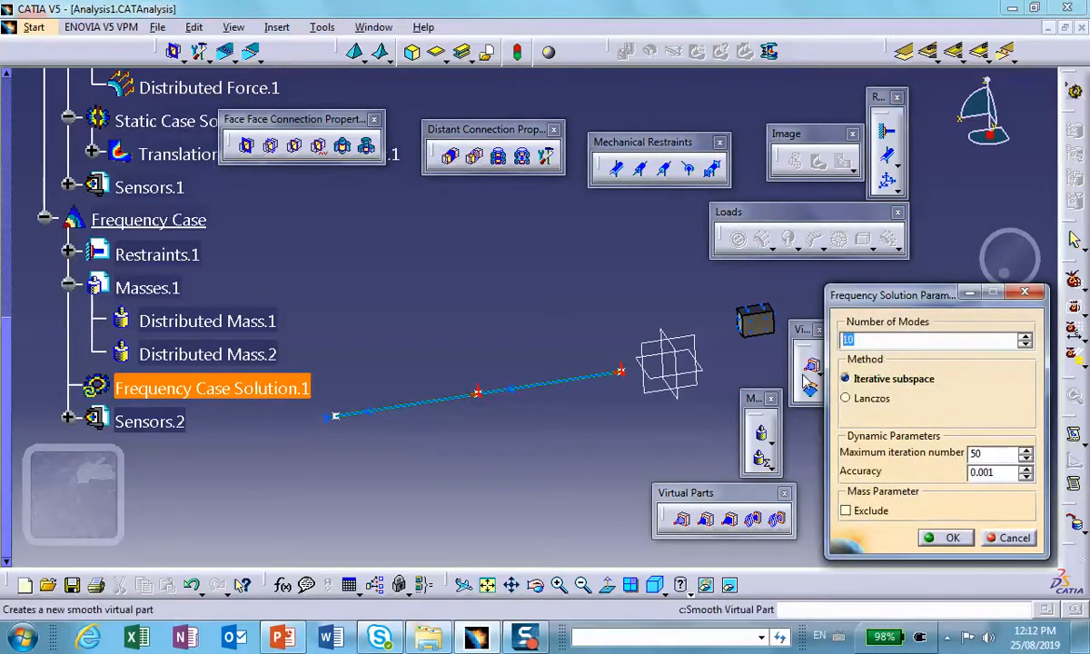
pyautogui.click(949, 539)
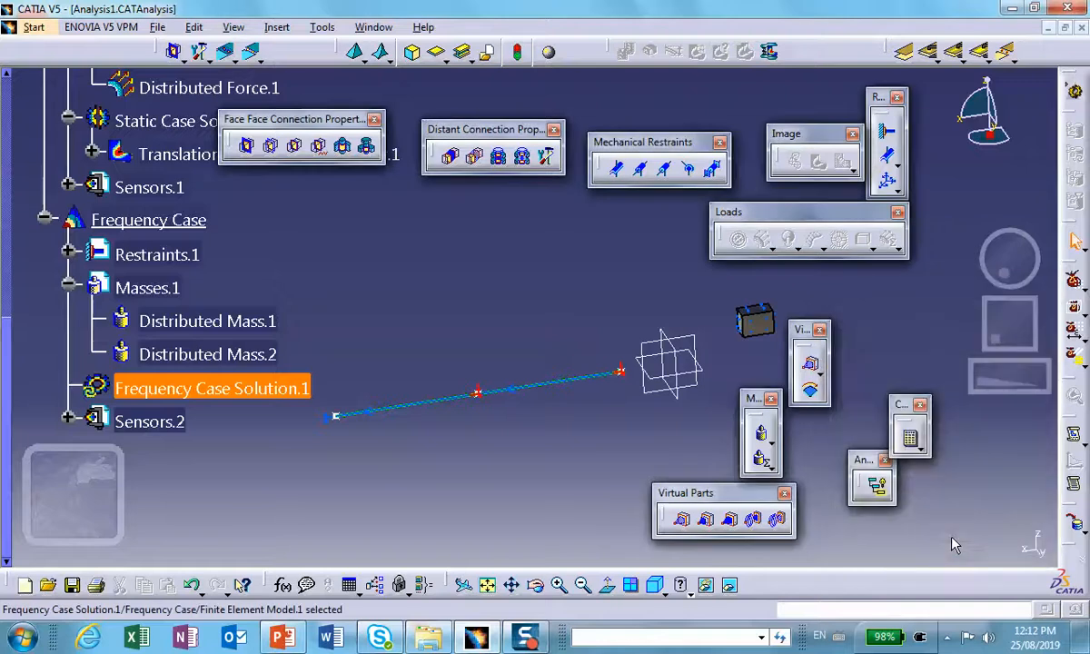
# Compute only Frequency Case Solution.1 and check its solution parameters.
pyautogui.click(908, 441)
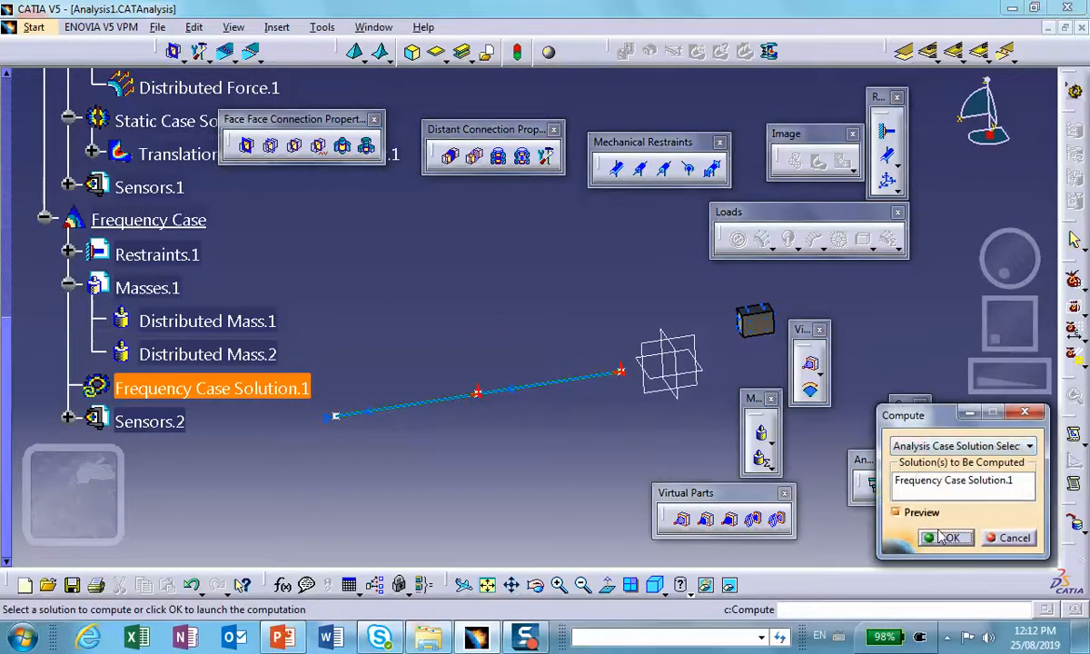
pyautogui.click(943, 539)
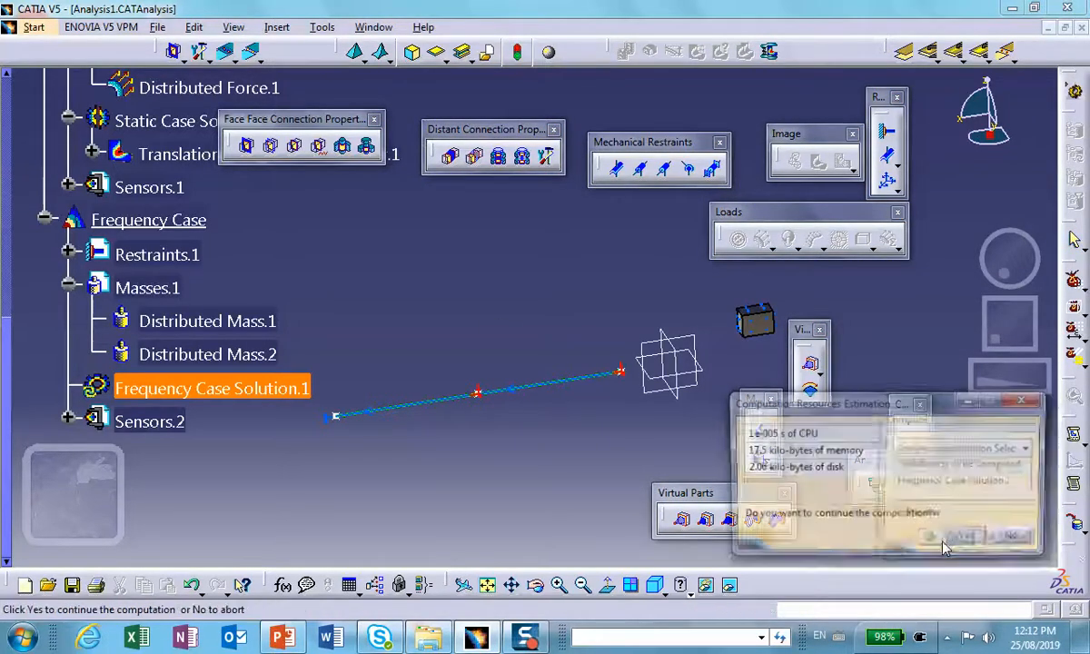
pyautogui.click(970, 540)
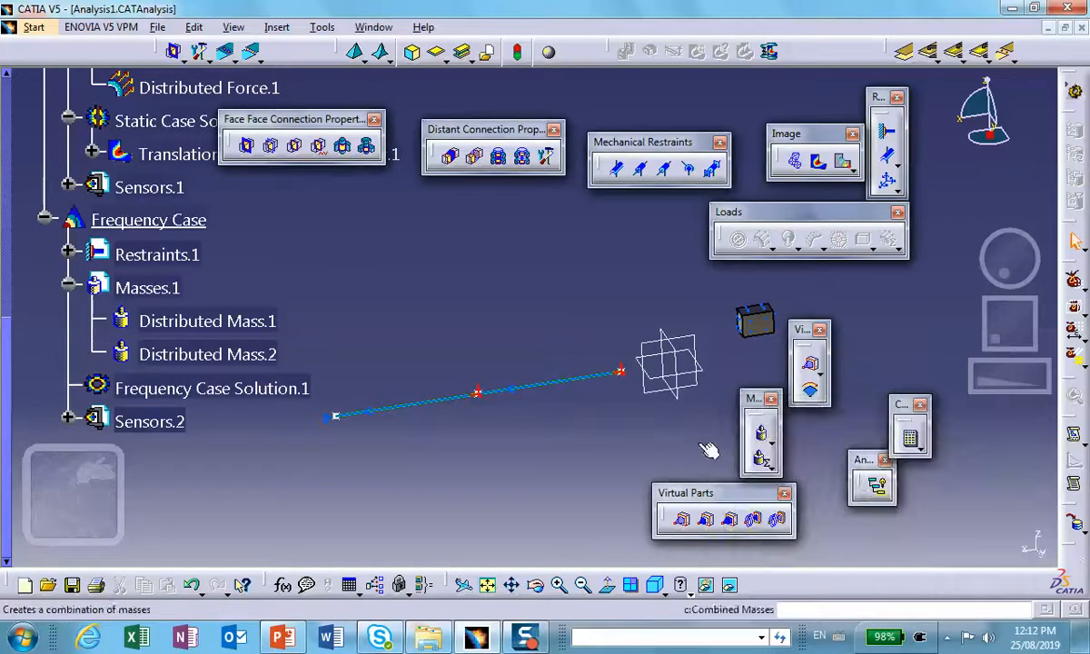
pyautogui.scroll(-3, 227, 391)
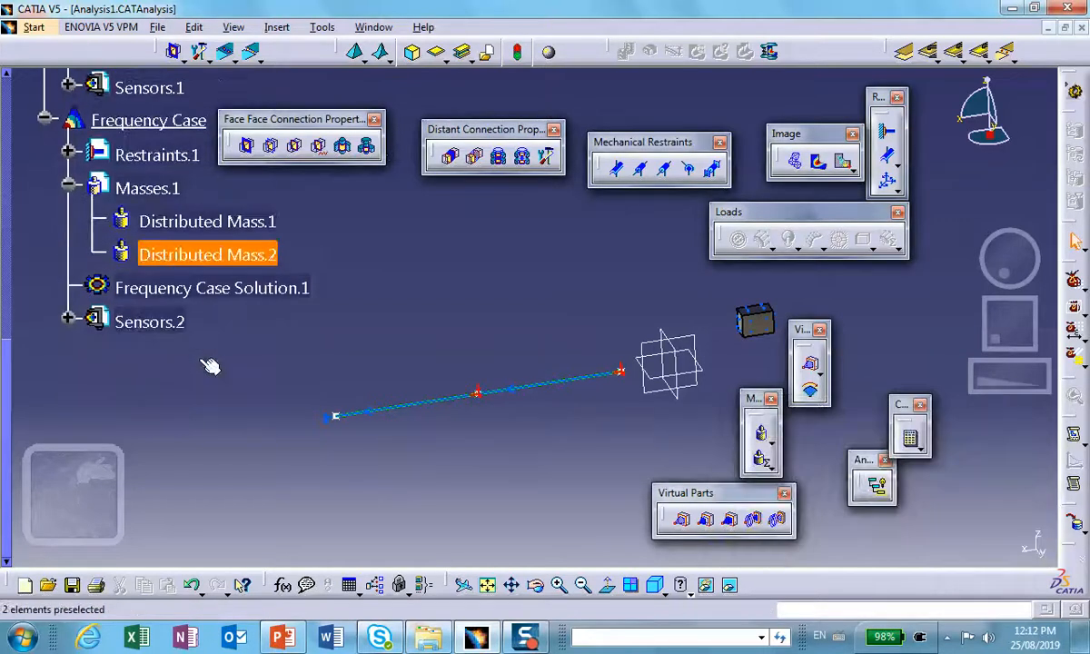
pyautogui.doubleClick(156, 289)
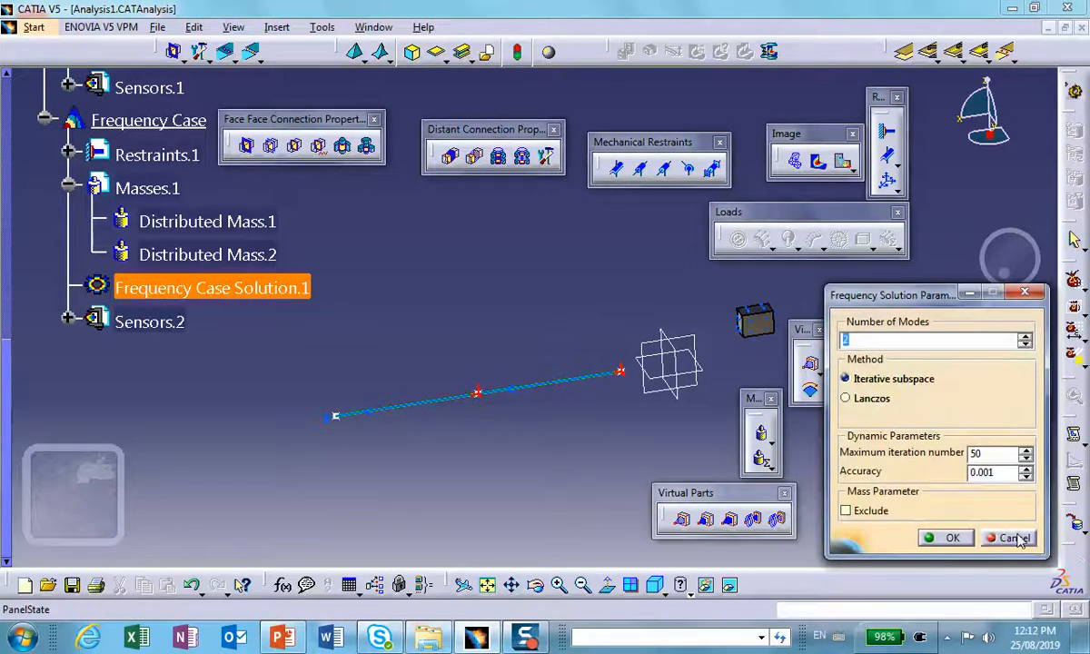
pyautogui.click(1015, 538)
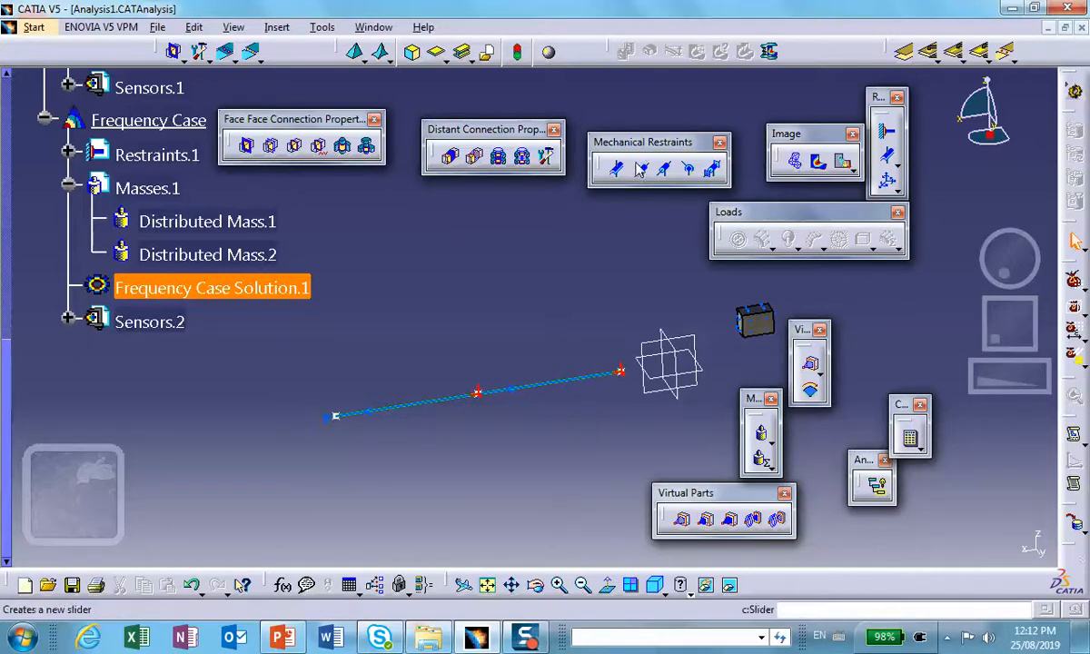
# Create a deformation image of the frequency solution and list the frequencies of its mode occurrences.
pyautogui.click(794, 159)
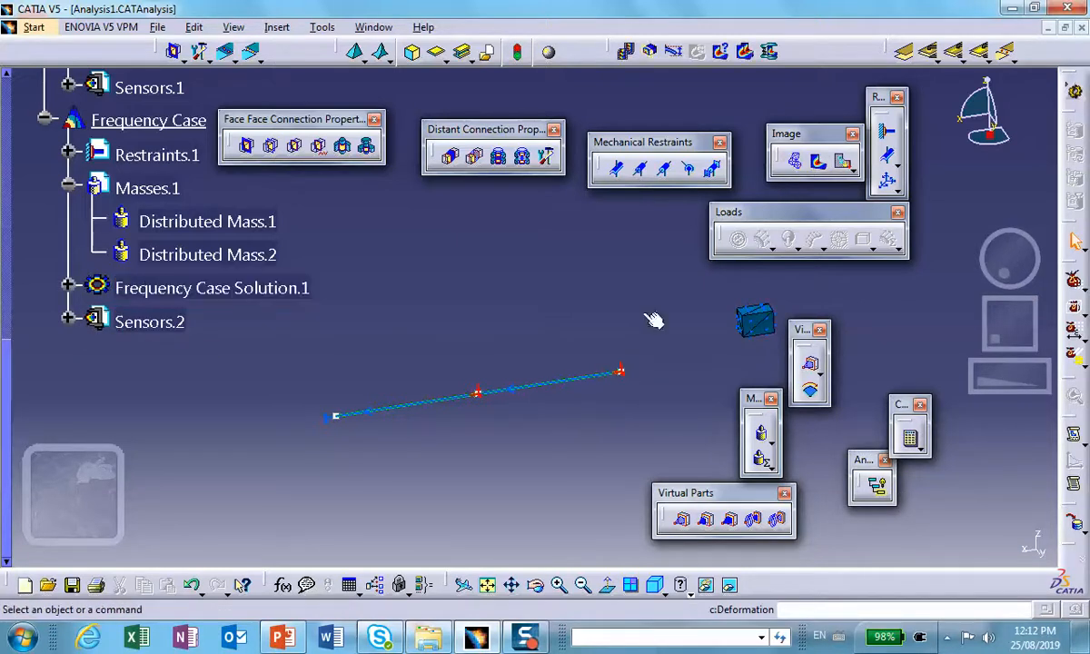
pyautogui.click(69, 287)
pyautogui.click(218, 323)
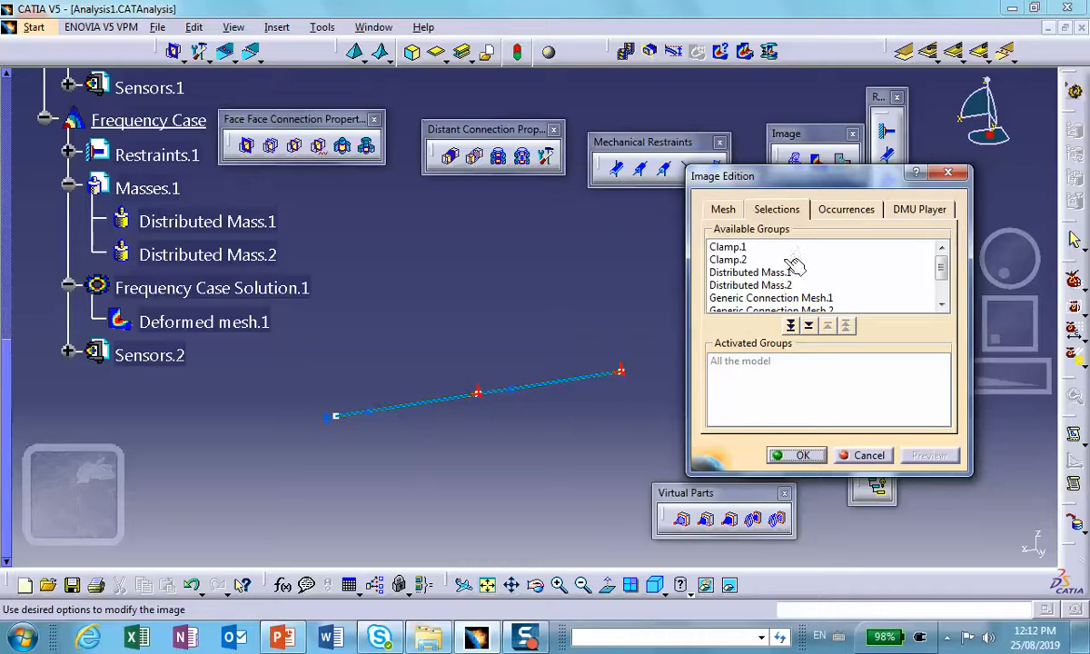
pyautogui.click(817, 209)
pyautogui.click(798, 254)
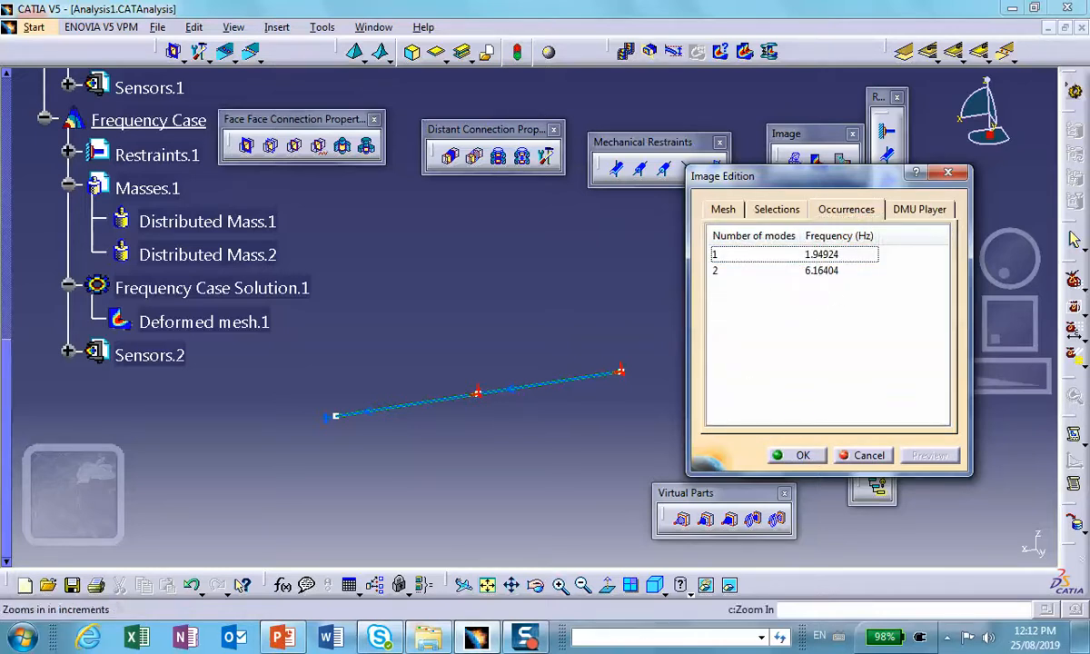
# Compare the computed mode frequencies with ω1 and ω2 on the first PowerPoint slide and close the image edition in CATIA.
pyautogui.click(285, 638)
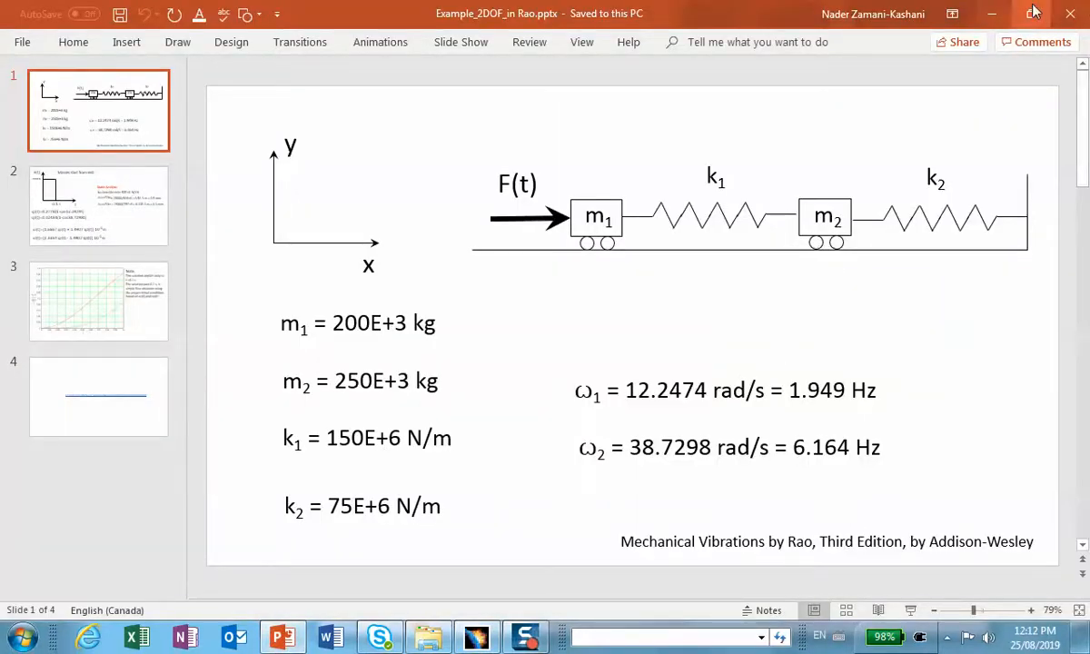
pyautogui.click(988, 12)
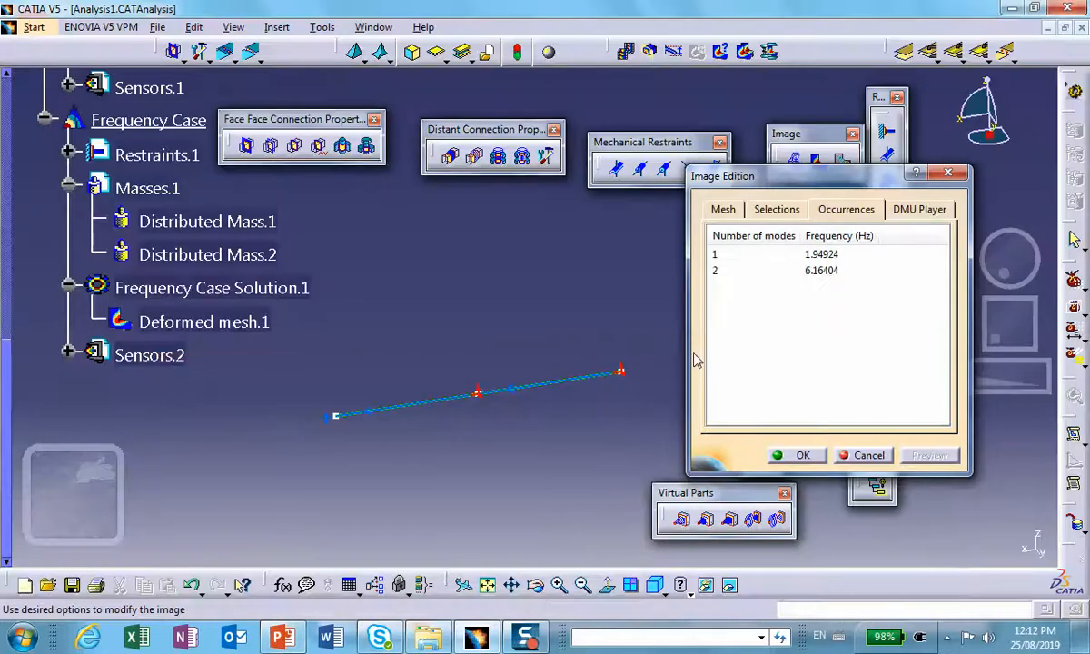
pyautogui.click(799, 456)
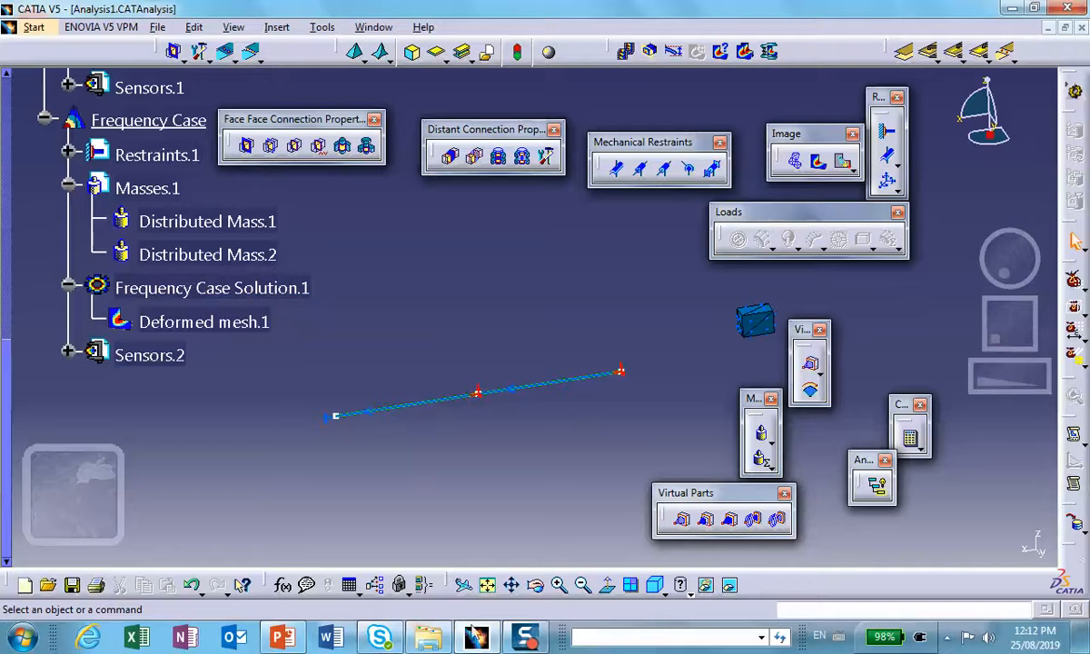
# Review the system data and the F(t) load pulse on the first two PowerPoint slides, and bring up the project folder in File Explorer.
pyautogui.click(283, 638)
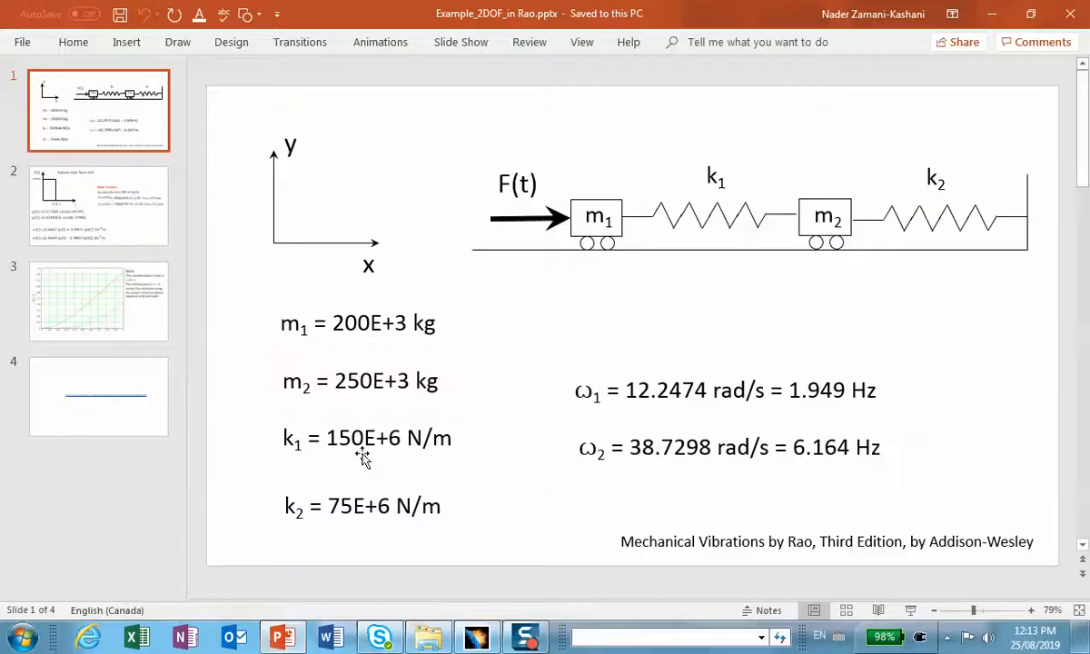
pyautogui.click(77, 208)
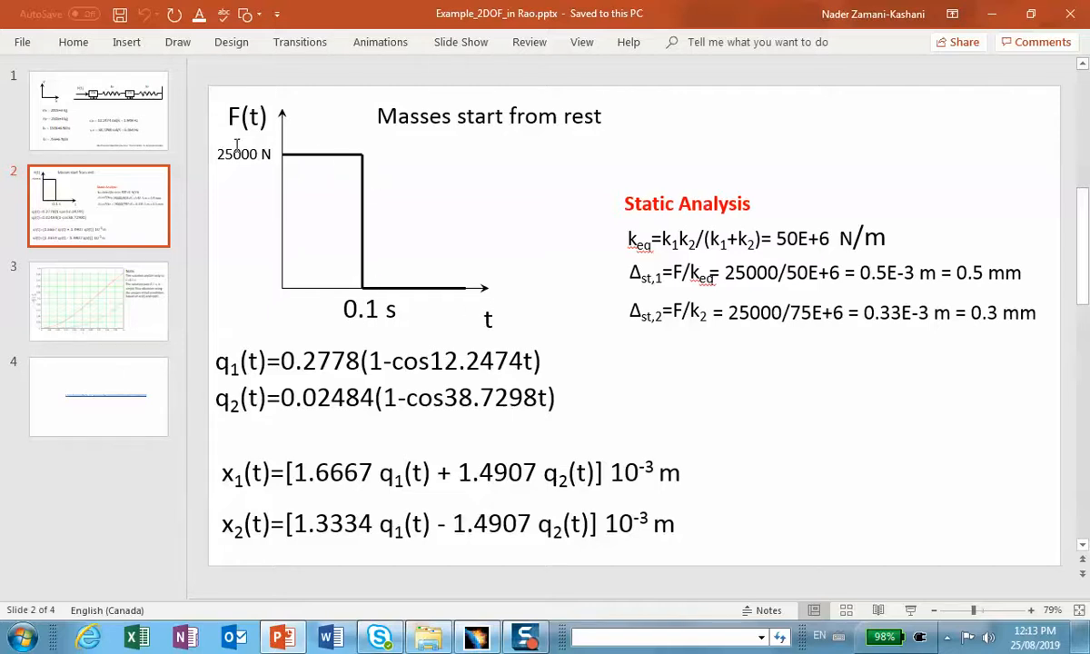
pyautogui.click(995, 18)
pyautogui.click(995, 11)
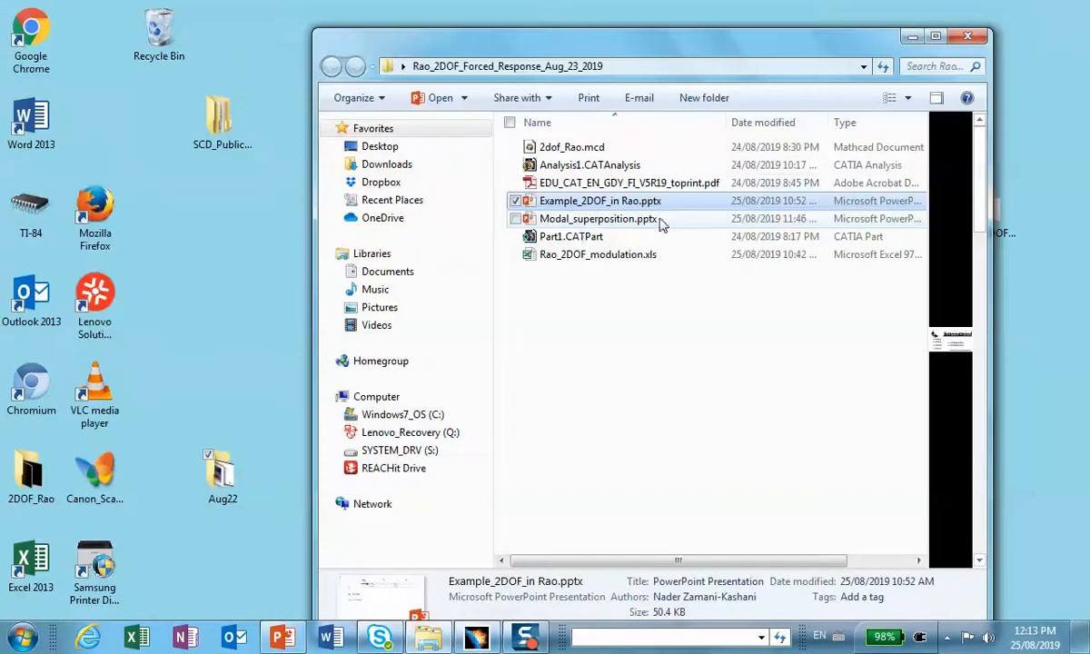
# Open Rao_2DOF_modulation.xls from the project folder, examine its time and load factor values, and close the workbook.
pyautogui.doubleClick(564, 258)
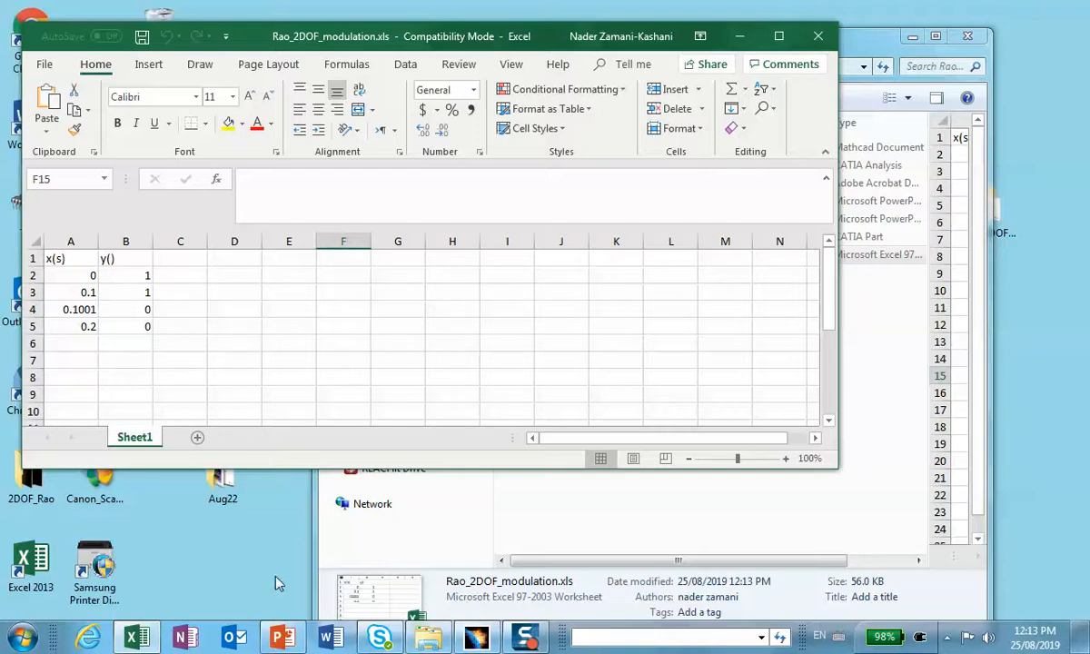
pyautogui.moveTo(479, 638)
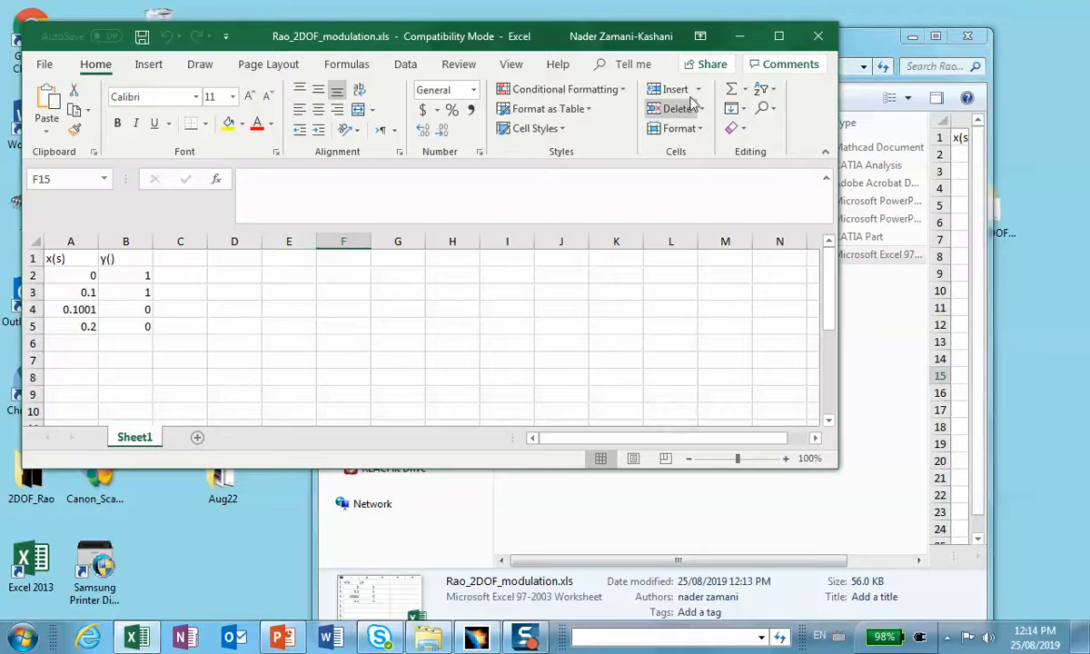
pyautogui.click(815, 38)
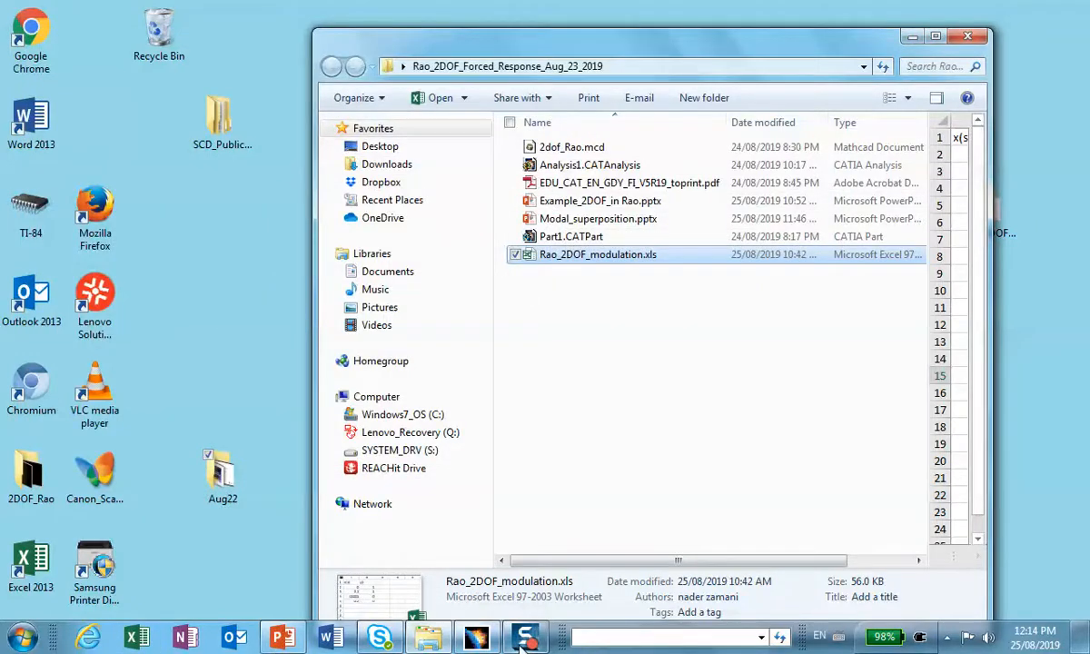
# Switch to CATIA, shift the Loads toolbar, and float the analysis results and modulation toolbars in the workspace.
pyautogui.click(476, 639)
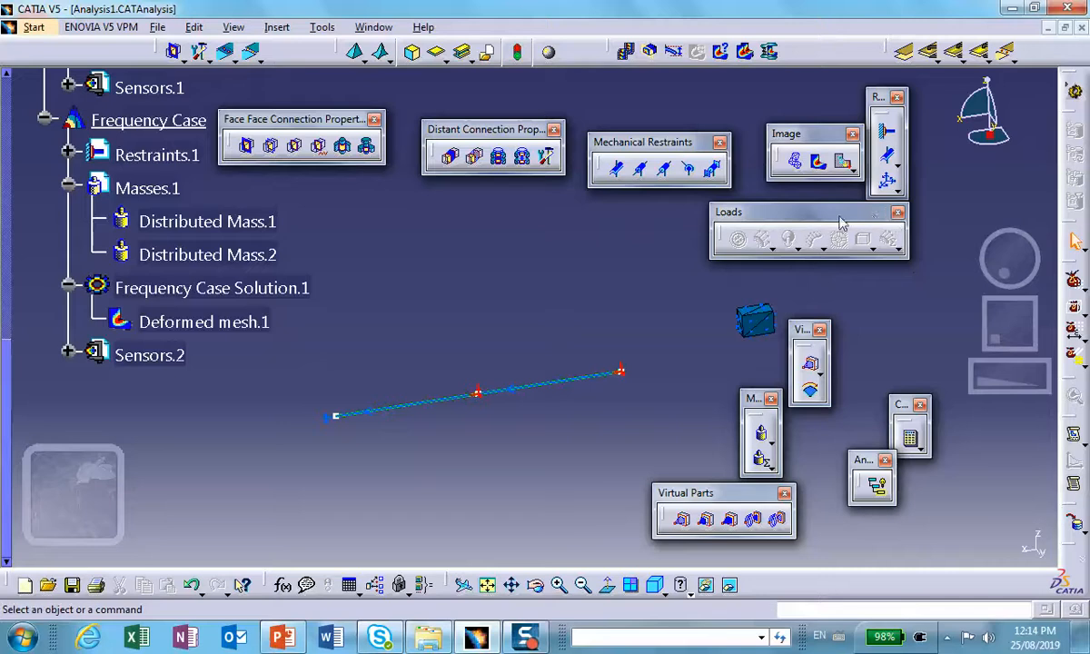
pyautogui.moveTo(840, 224); pyautogui.dragTo(812, 238)
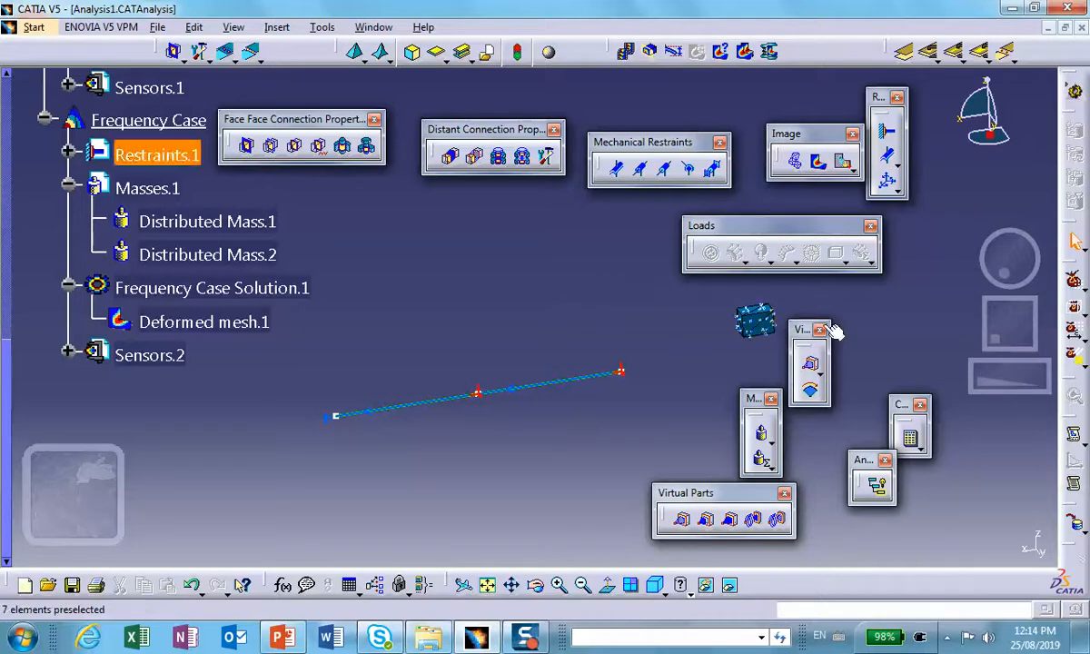
pyautogui.moveTo(1072, 432); pyautogui.dragTo(999, 455)
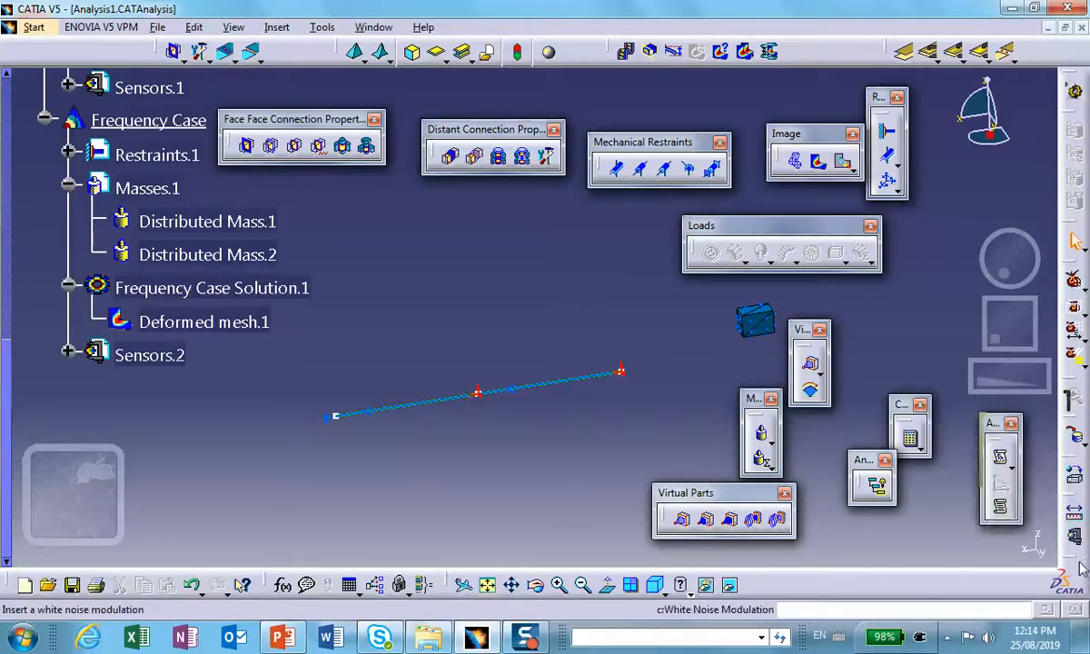
pyautogui.moveTo(1077, 558); pyautogui.dragTo(928, 317)
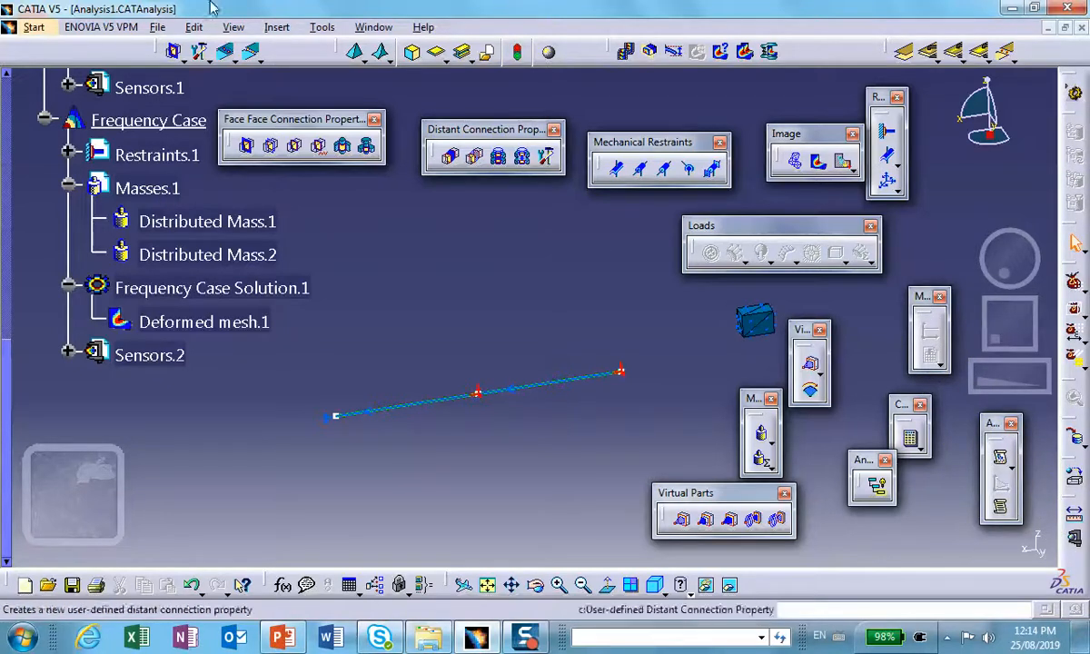
# Insert a Transient Dynamic Response Case with new load excitation that references Frequency Case Solution.1.
pyautogui.click(277, 28)
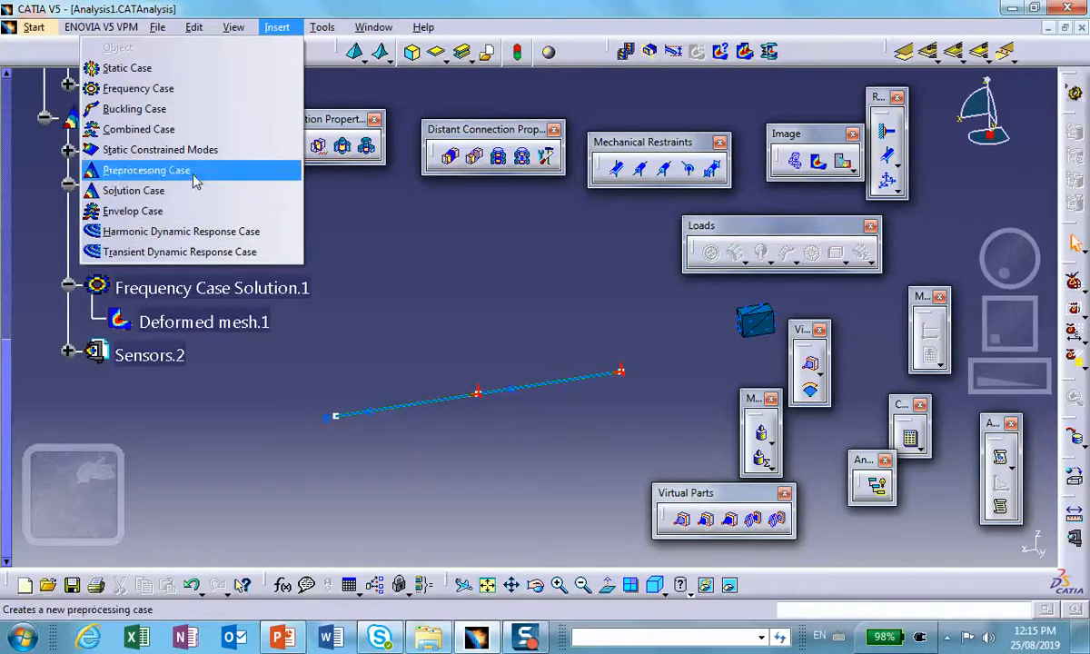
pyautogui.click(218, 254)
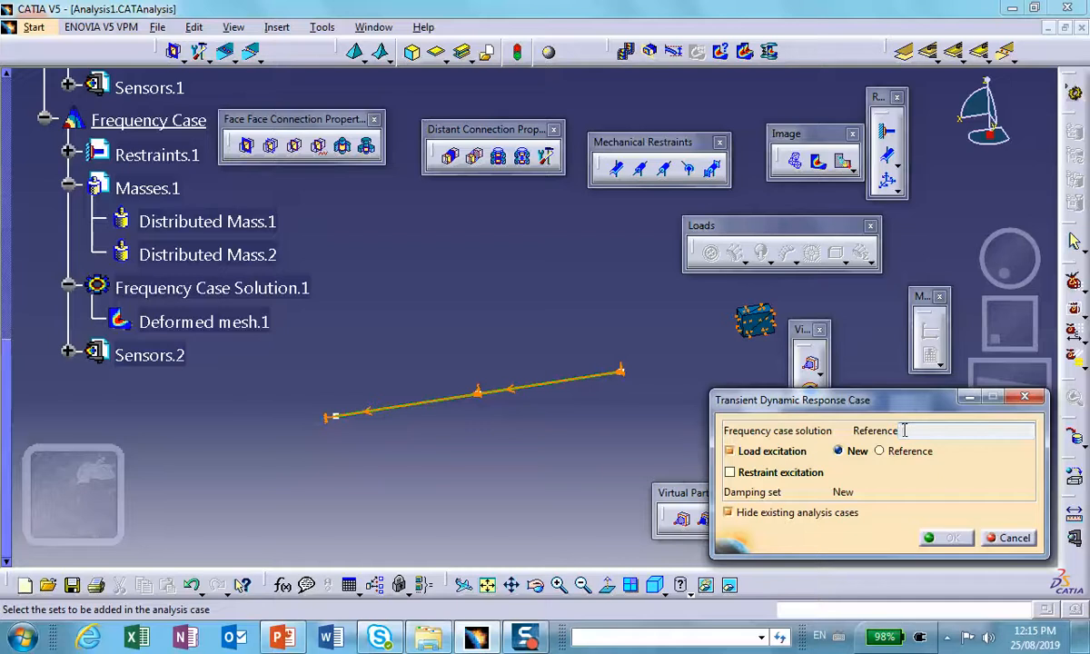
pyautogui.click(200, 288)
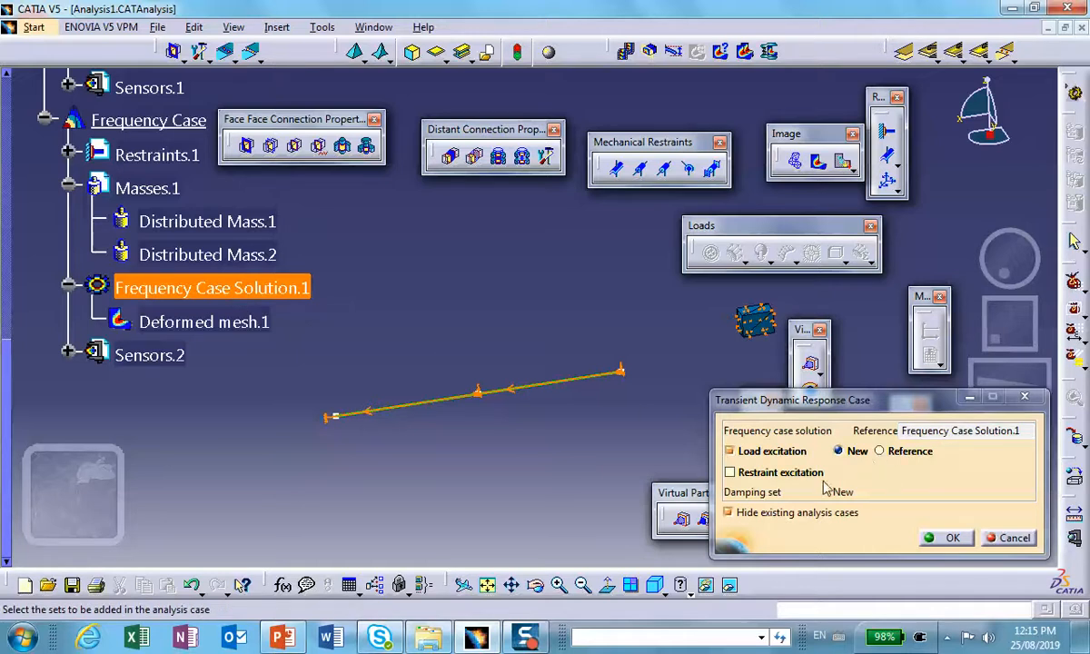
pyautogui.click(940, 538)
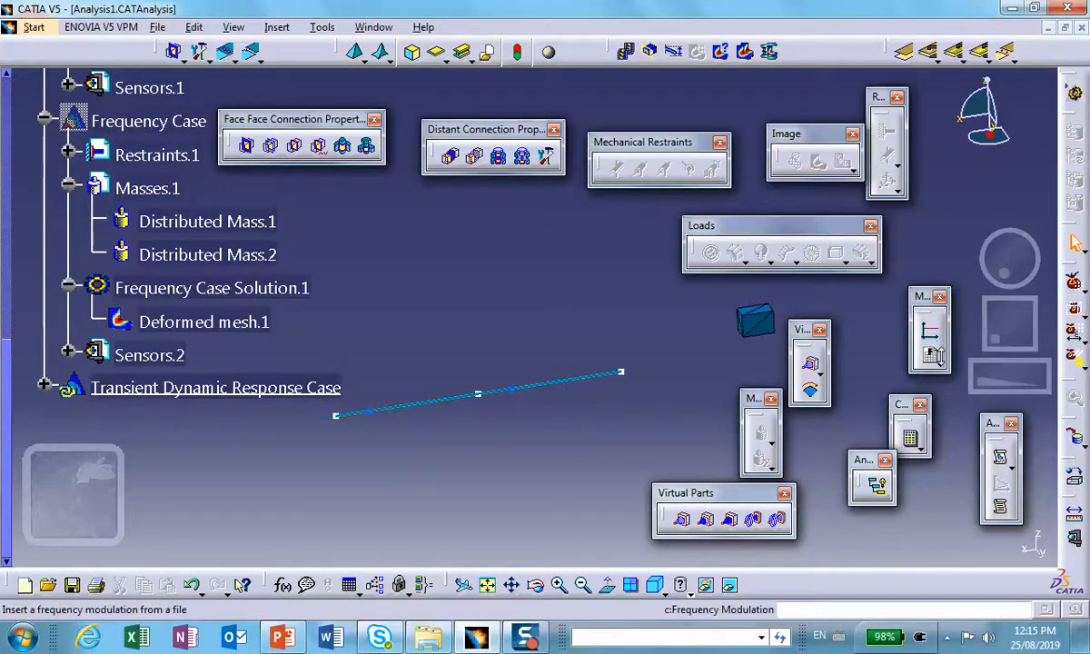
# Start a Time Modulation from a file and open the selection of its Excel source file.
pyautogui.click(934, 357)
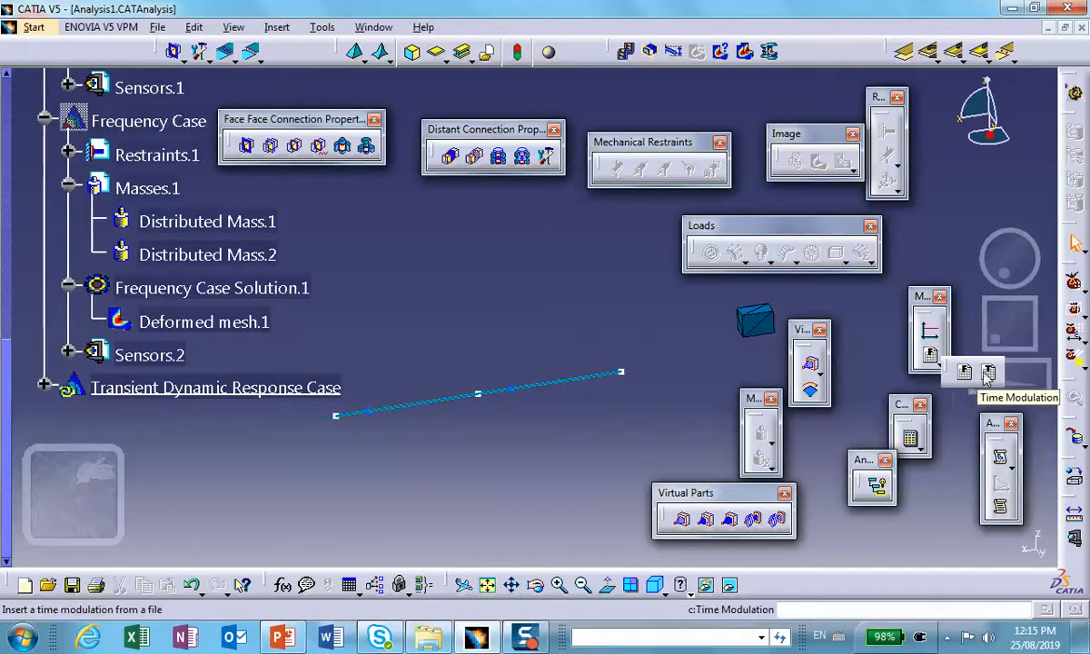
pyautogui.click(988, 372)
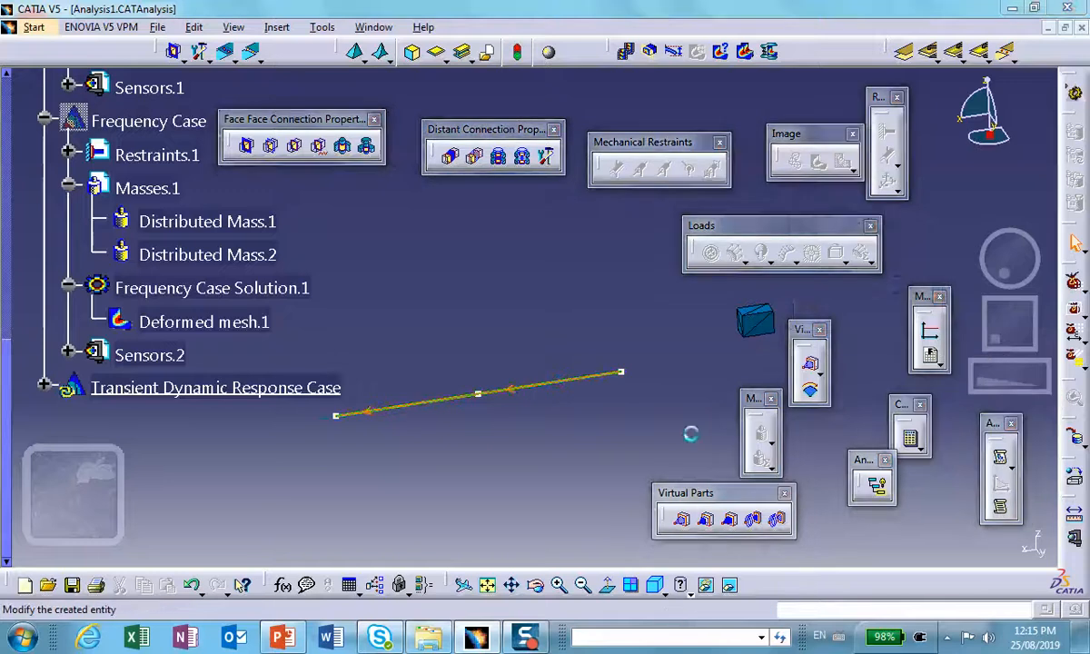
pyautogui.click(913, 271)
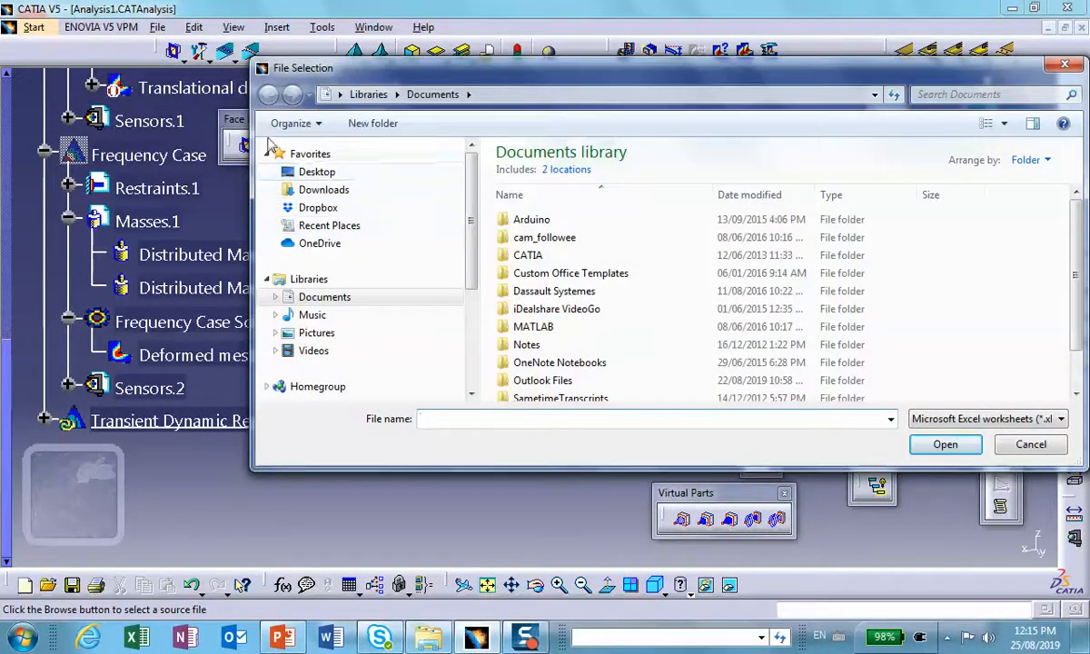
pyautogui.click(314, 174)
pyautogui.scroll(-2, 650, 291)
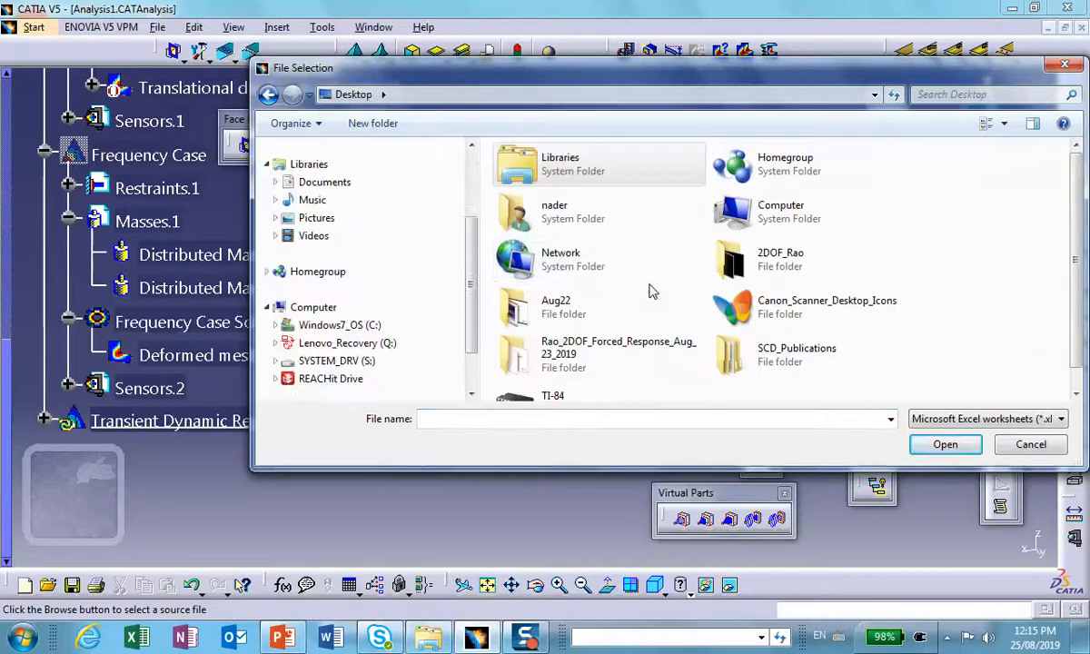
pyautogui.click(752, 263)
pyautogui.doubleClick(752, 263)
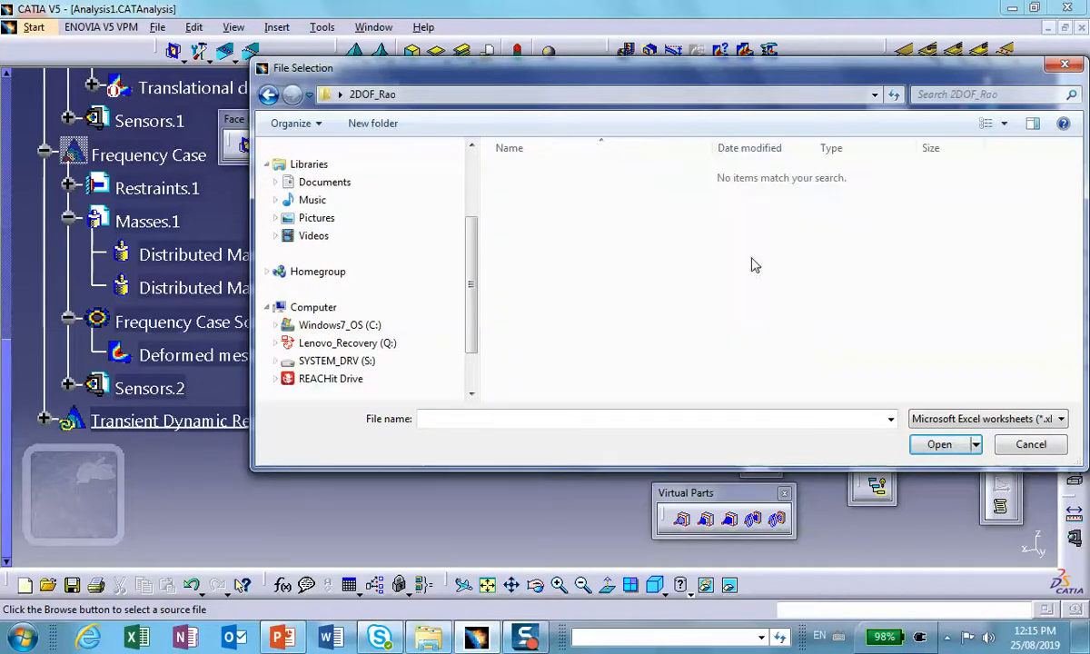
pyautogui.click(268, 95)
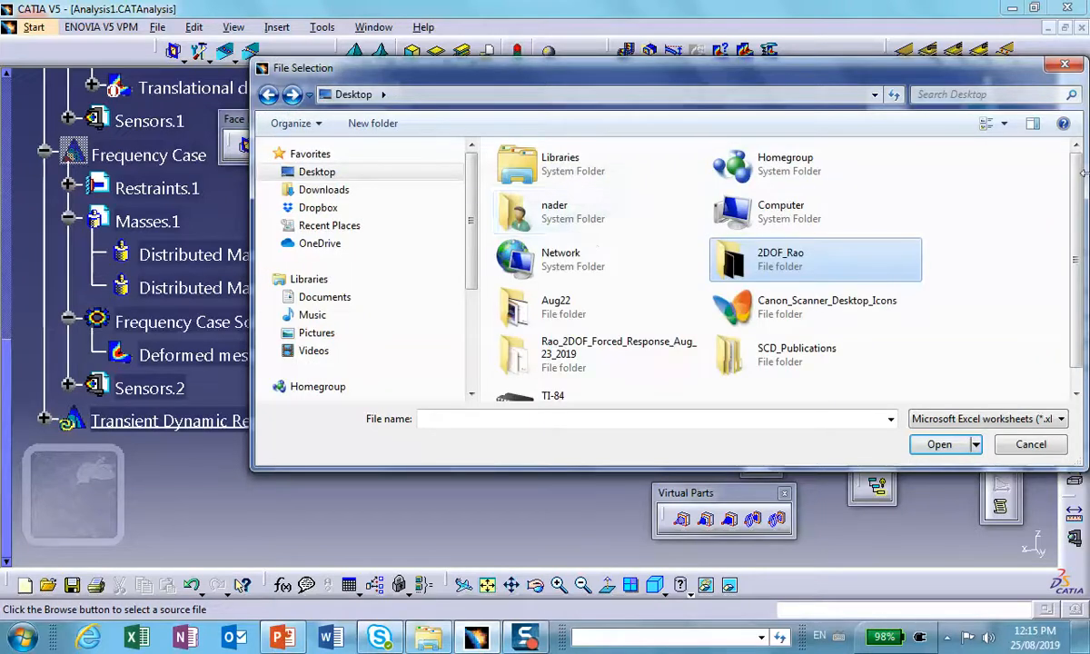
pyautogui.scroll(-1, 769, 288)
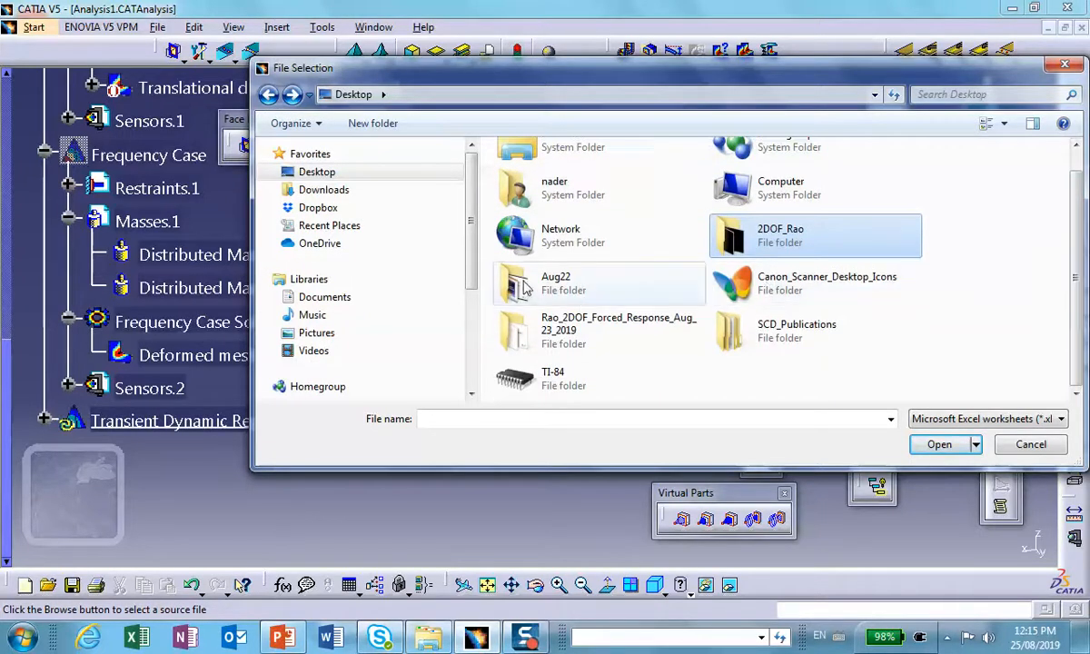
pyautogui.scroll(1, 645, 278)
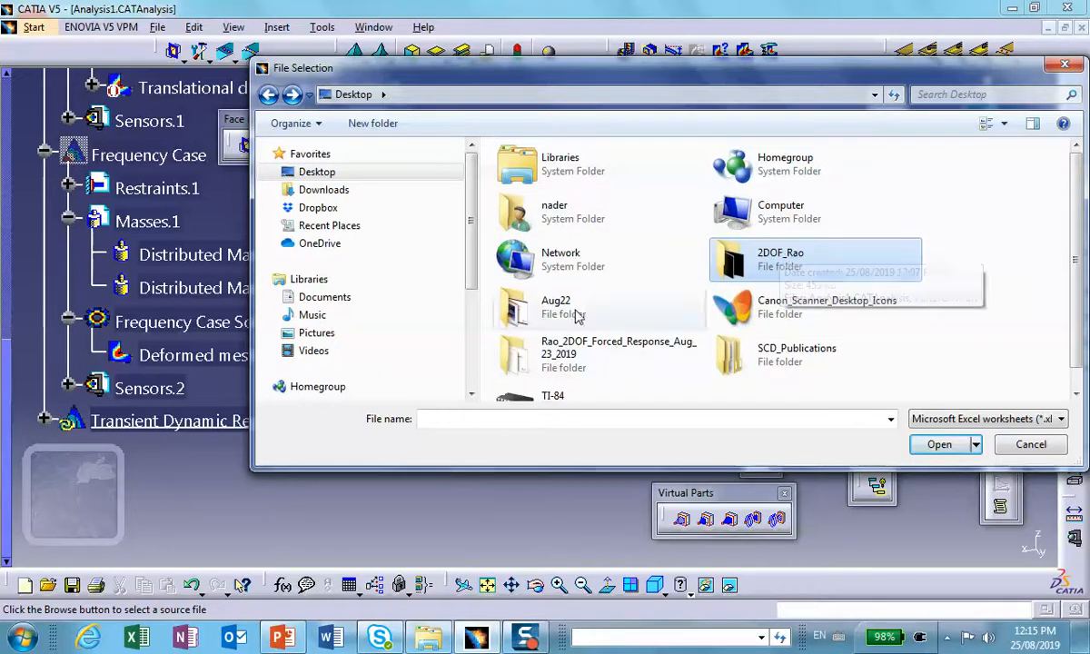
pyautogui.doubleClick(763, 259)
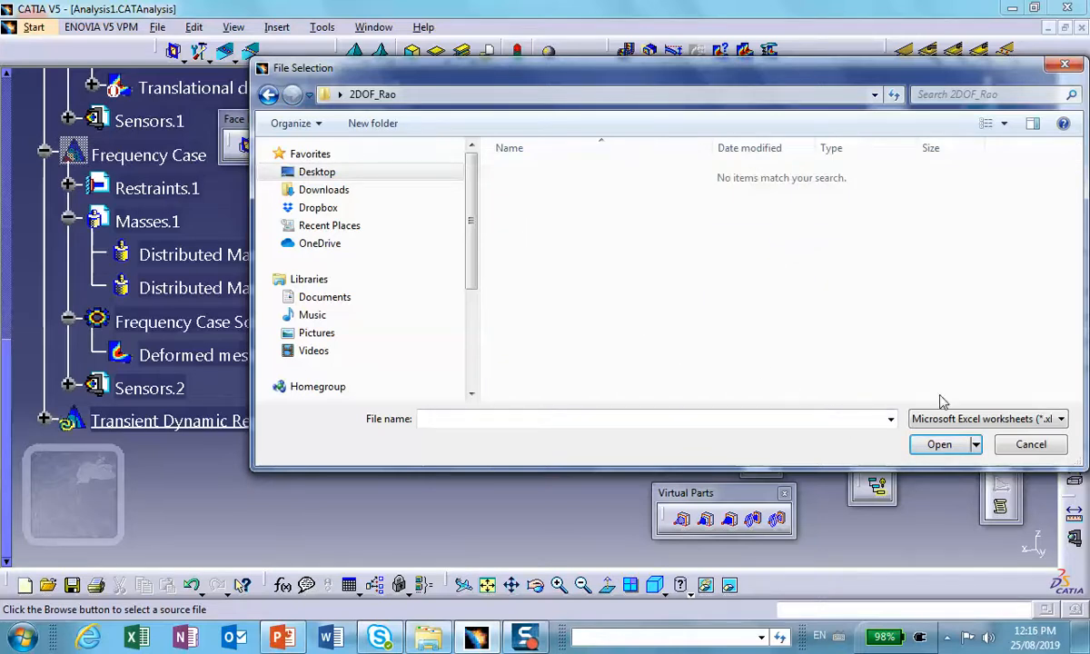
pyautogui.click(890, 419)
pyautogui.click(799, 323)
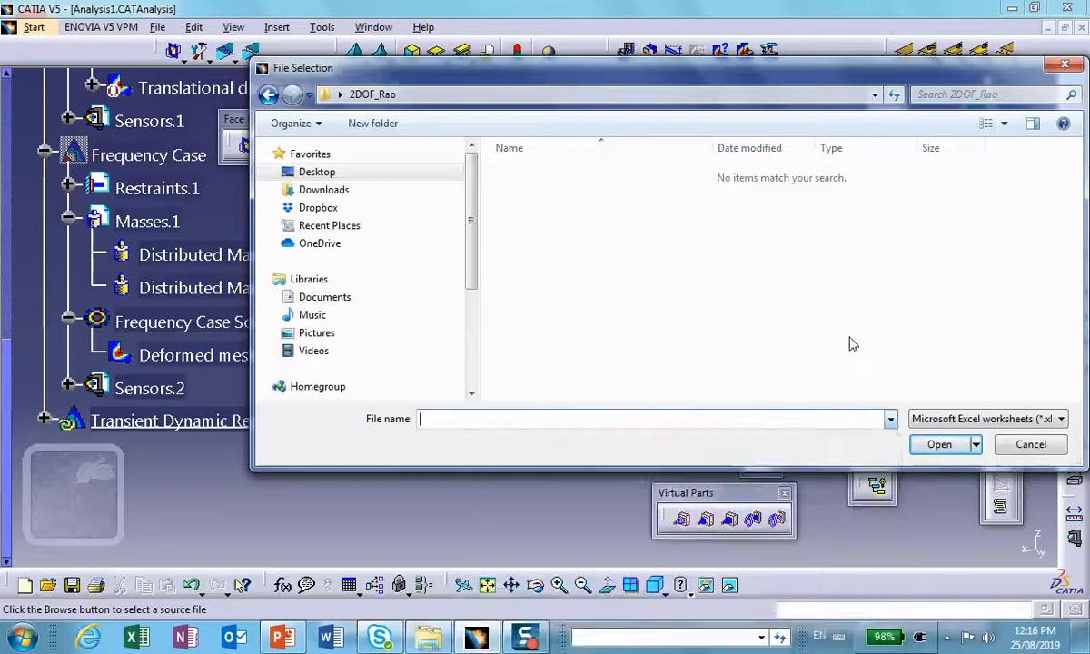
pyautogui.click(1031, 444)
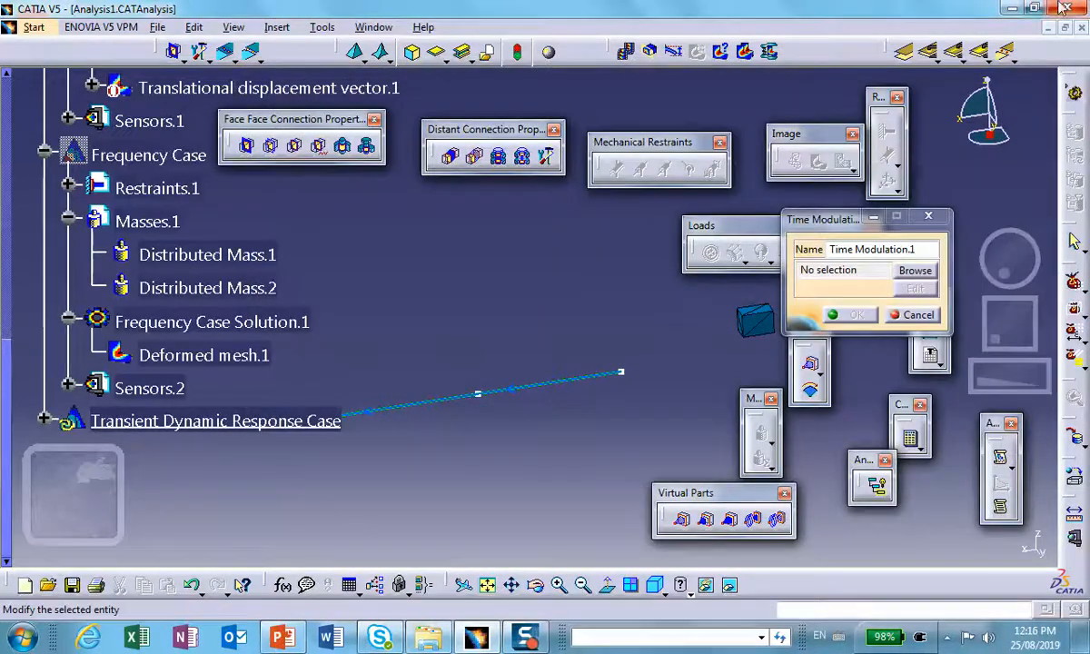
# Bring up the Rao_2DOF_Forced_Response_Aug_23_2019 project folder that holds Rao_2DOF_modulation.xls.
pyautogui.click(1011, 7)
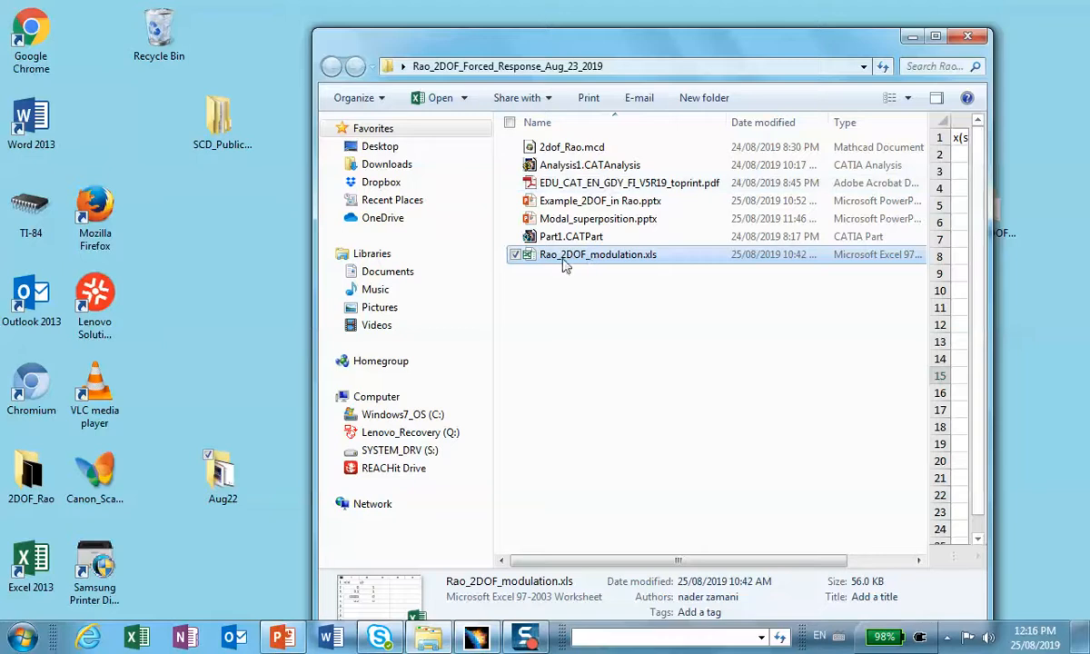